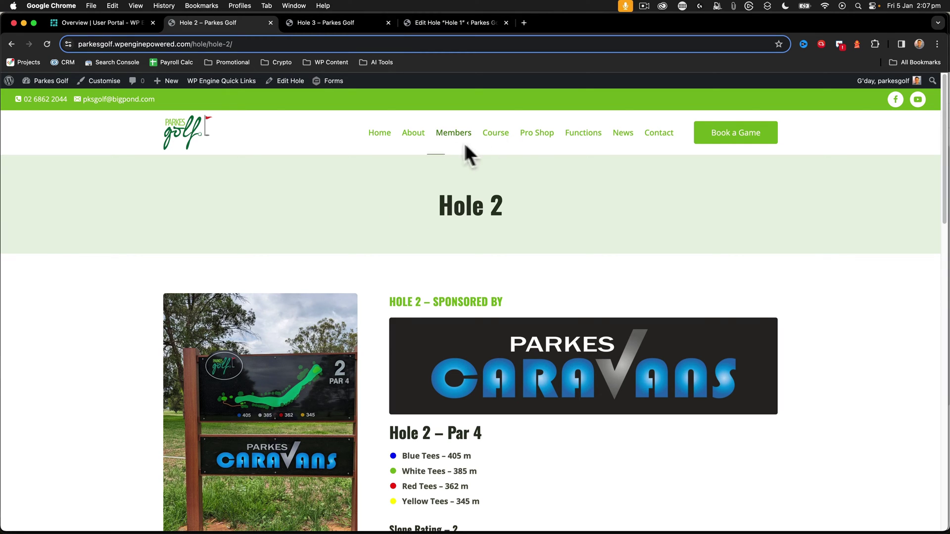
Open the Course listing, and examine the published Hole 3 page's sponsor logo, tee distances, slope rating, photo guide and flyover video section
left_click(497, 132)
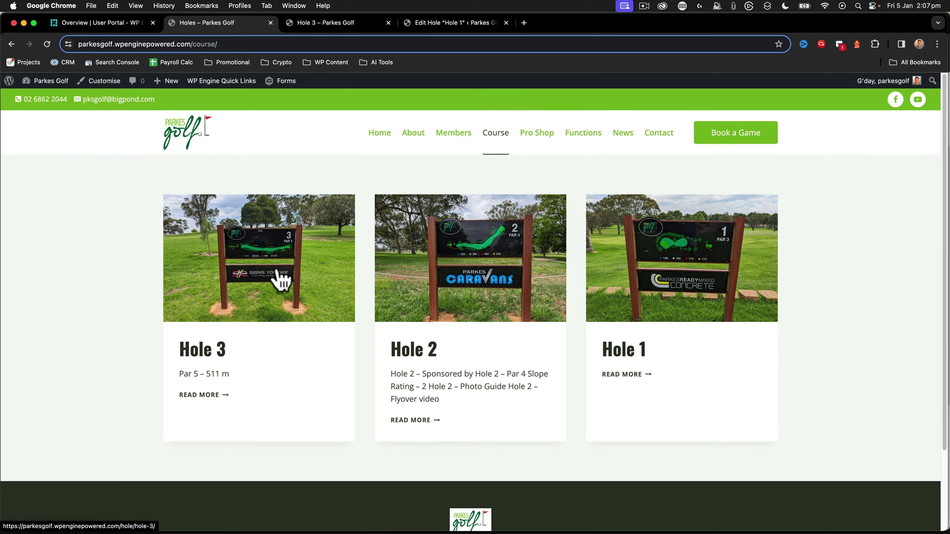
left_click(313, 23)
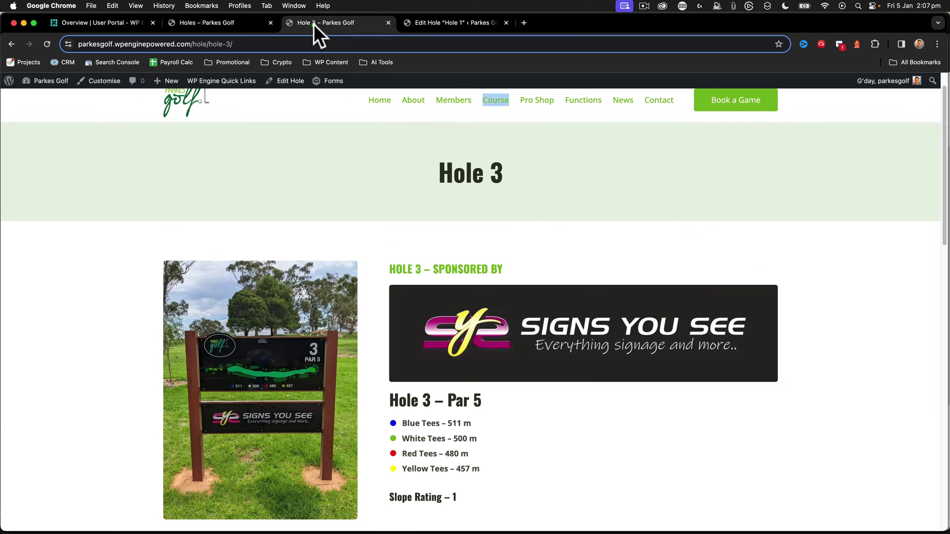
scroll(415, 270, "down", 2)
scroll(430, 207, "up", 3)
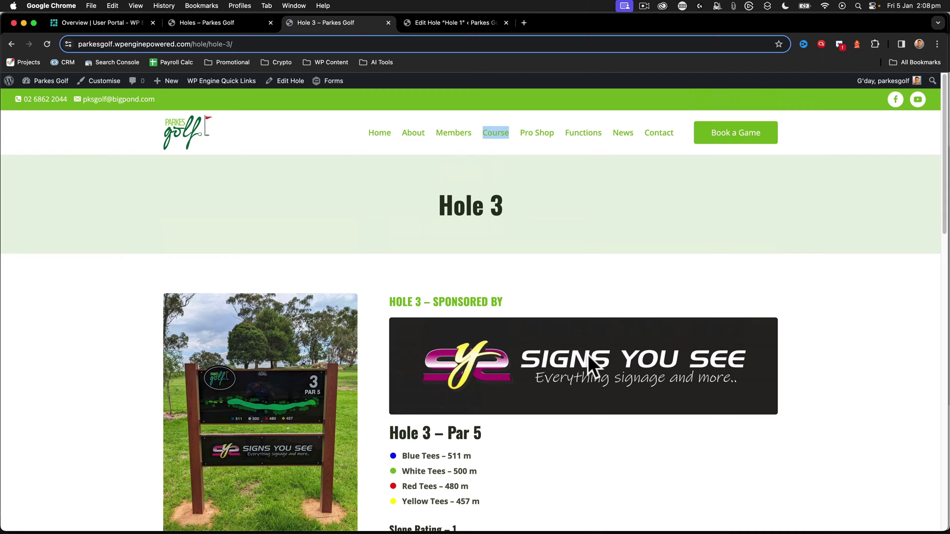
scroll(588, 363, "down", 5)
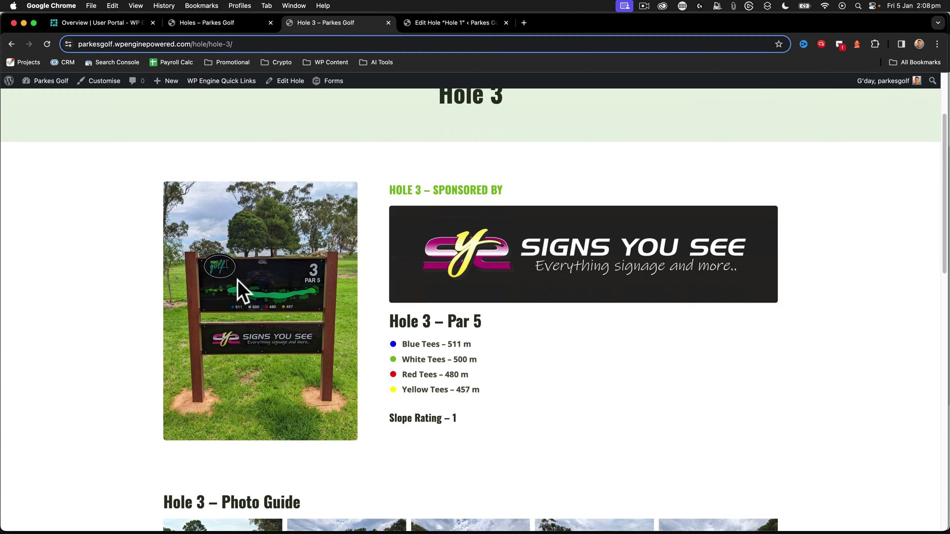
scroll(239, 278, "down", 3)
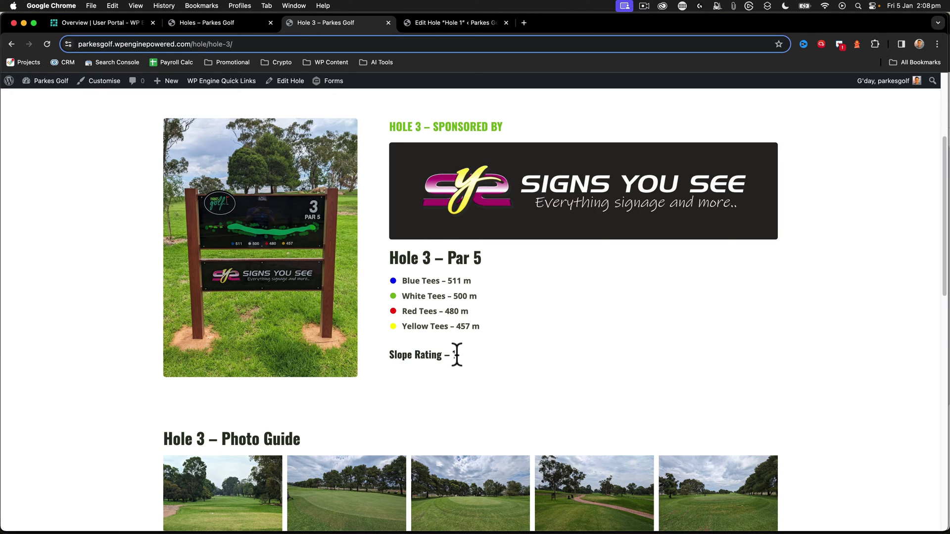
scroll(456, 354, "down", 5)
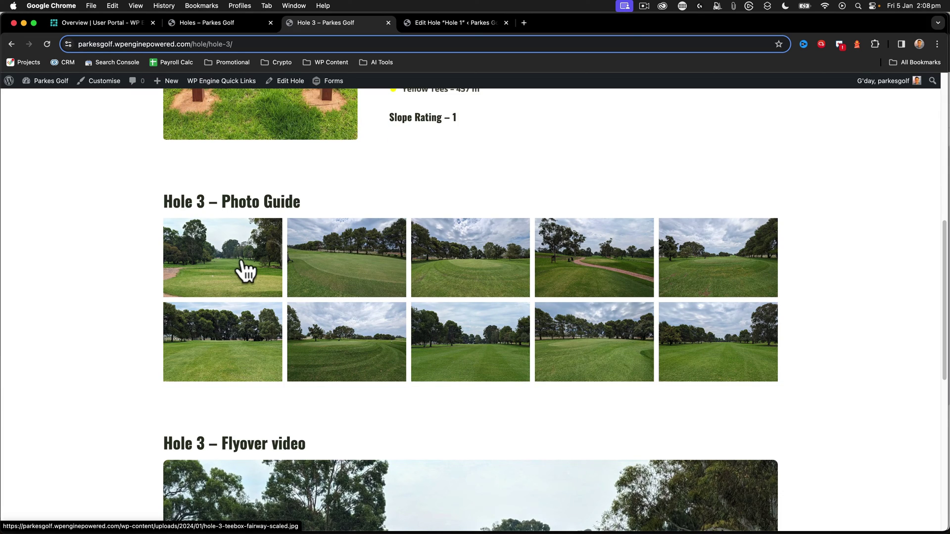
scroll(246, 269, "down", 5)
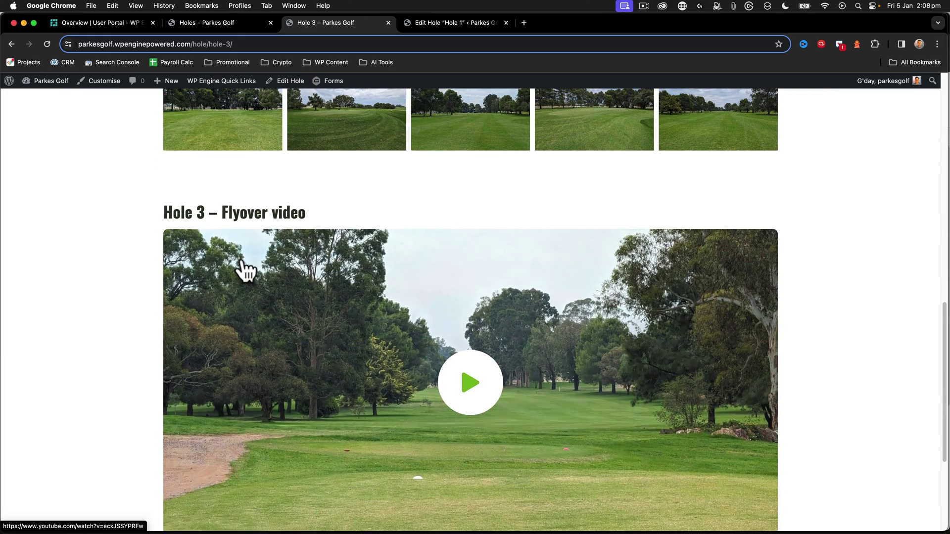
scroll(470, 346, "down", 2)
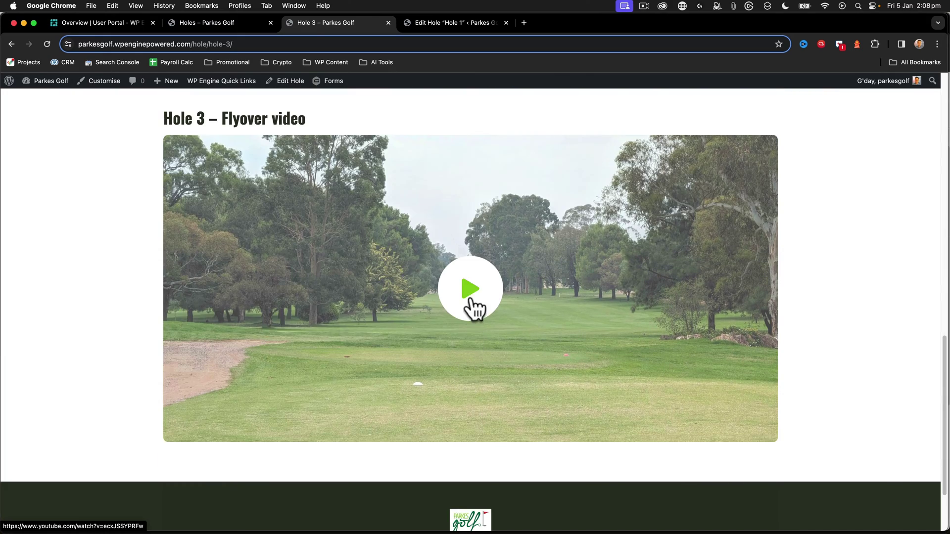
Play the Hole 3 flyover video, close it and return to the beginning of the page
left_click(471, 296)
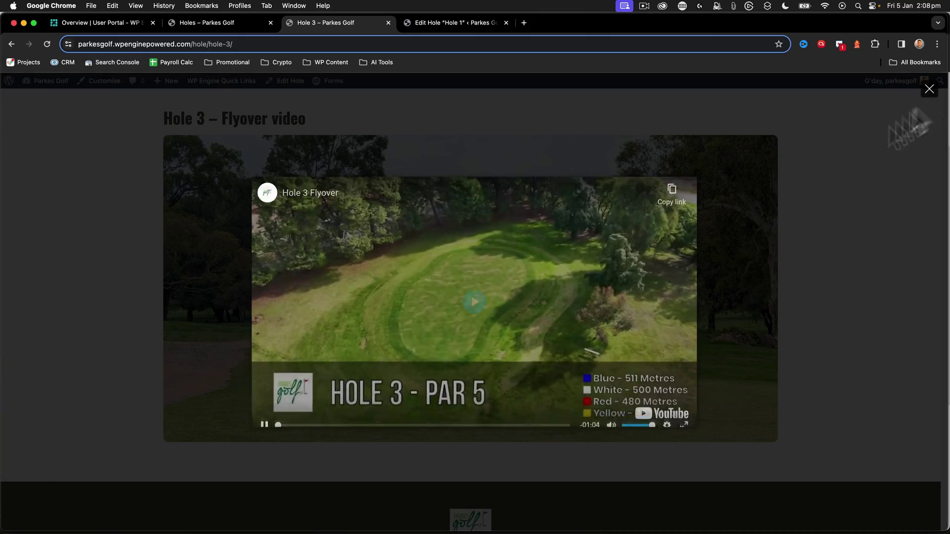
left_click(930, 90)
scroll(423, 396, "up", 15)
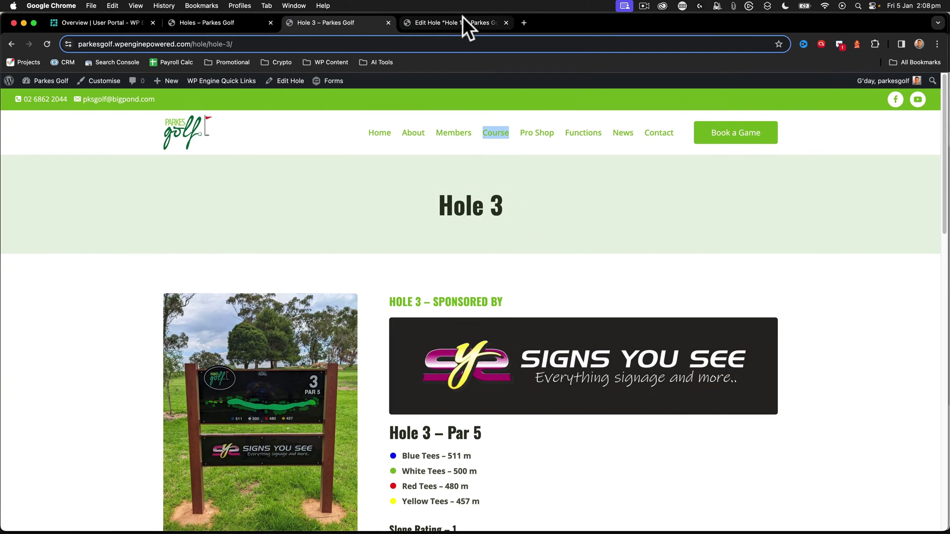
In the Hole 1 editor, set the blue, white, red and yellow tees distances to 195, 185, 175 and 168
left_click(459, 23)
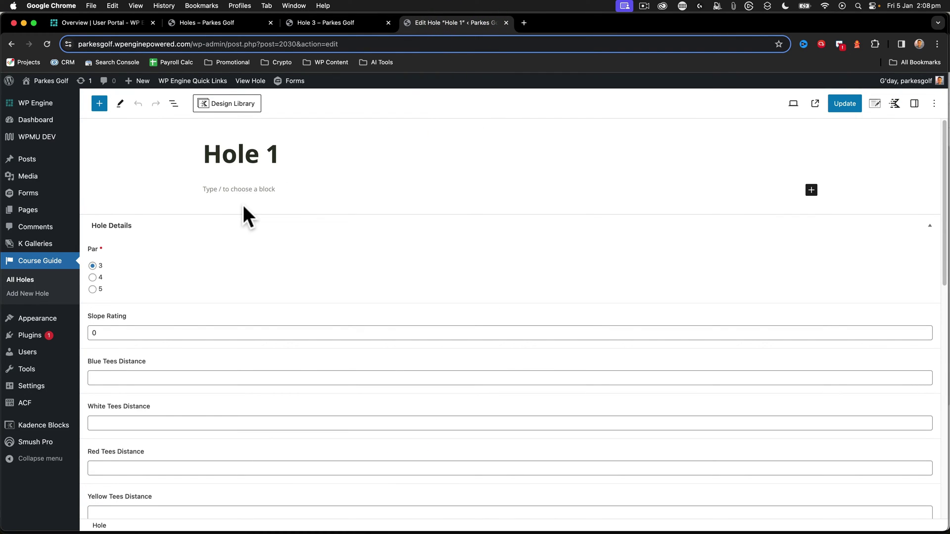
scroll(244, 206, "down", 5)
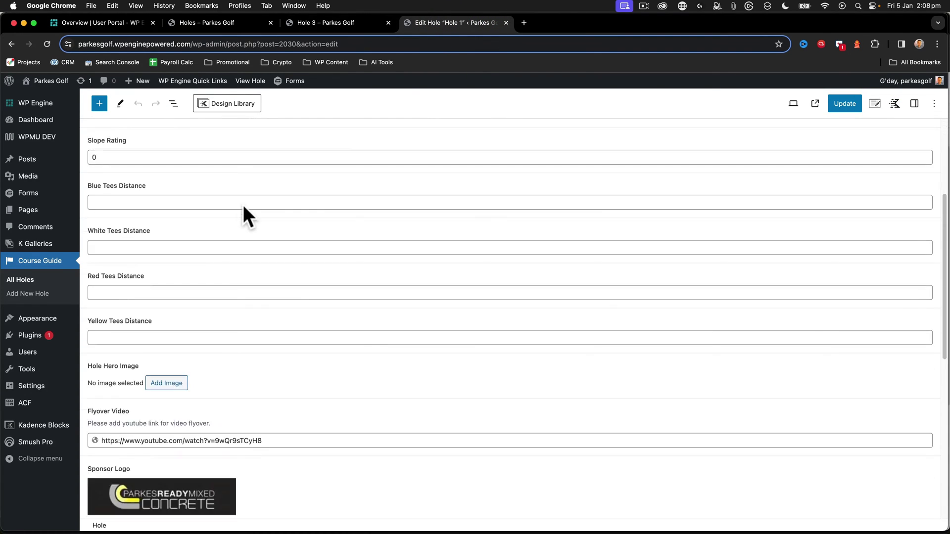
scroll(113, 198, "down", 6)
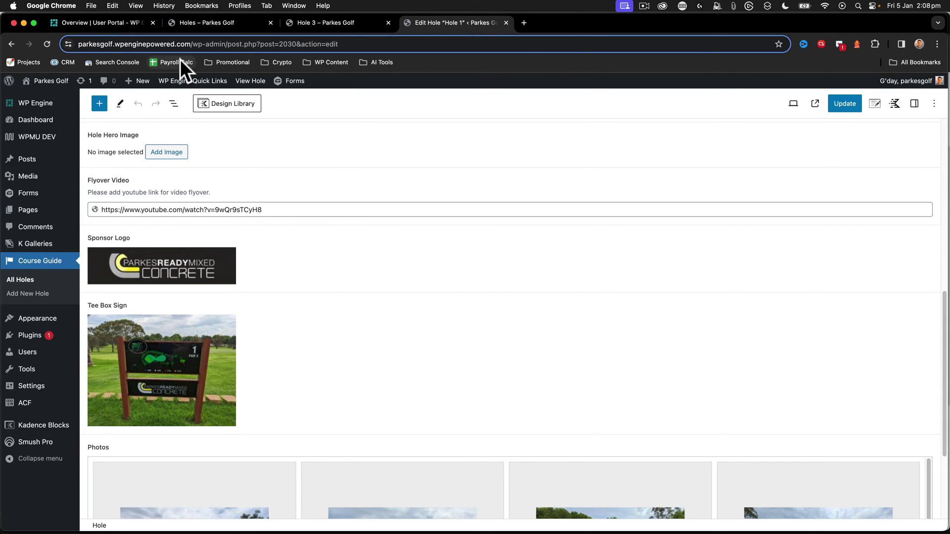
scroll(212, 194, "up", 1)
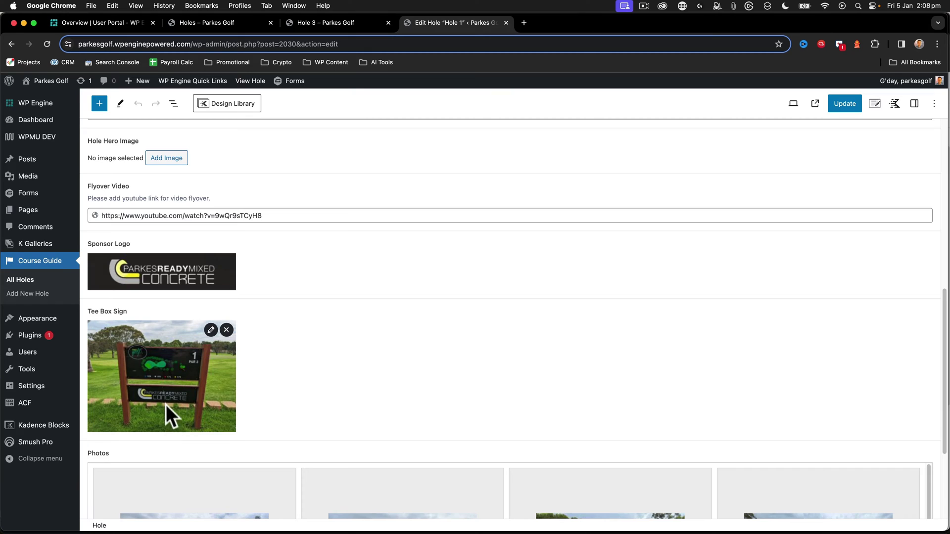
scroll(165, 402, "up", 7)
left_click(104, 246)
type("19")
key("Tab")
type("185")
key("Tab")
key("Tab")
type("1")
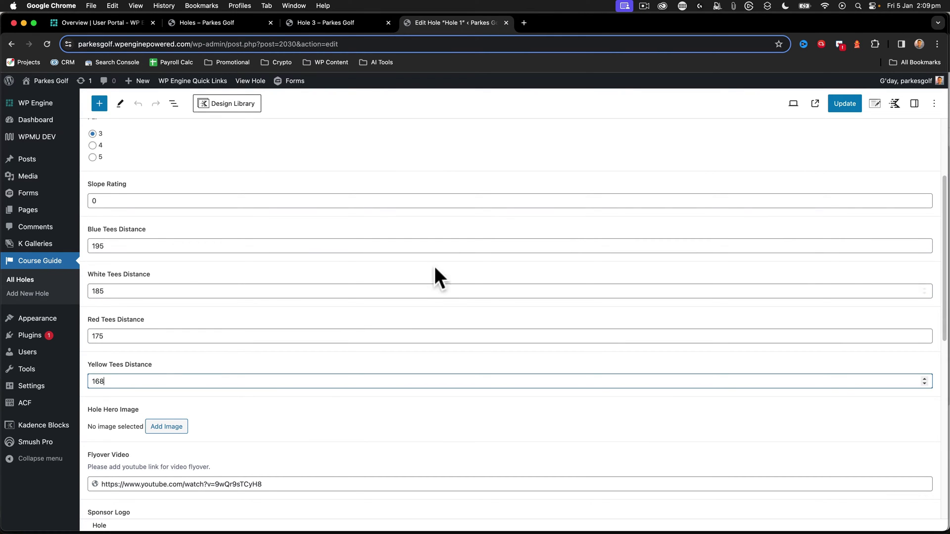
Add a tree-lined fairway photo from the media library as Hole 1's Hole Hero Image
scroll(183, 395, "down", 3)
left_click(166, 311)
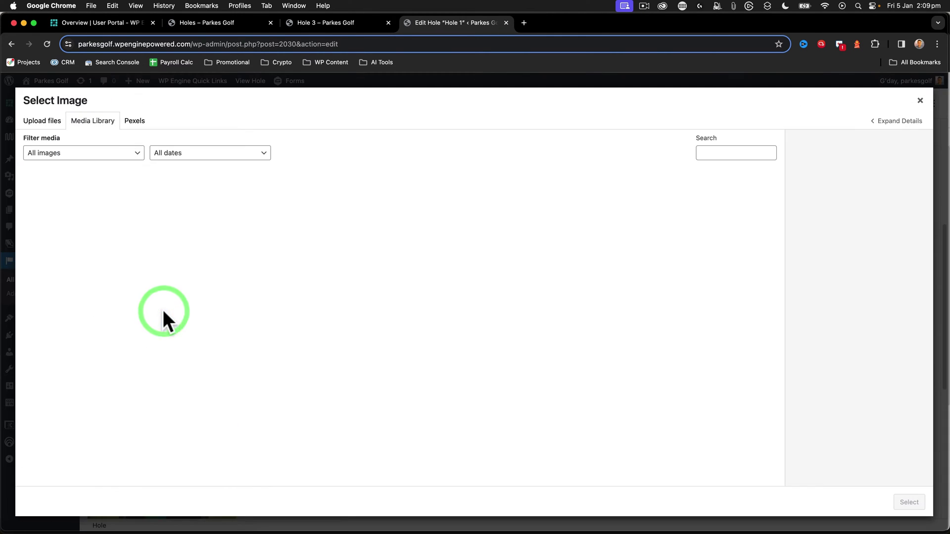
scroll(423, 376, "down", 1)
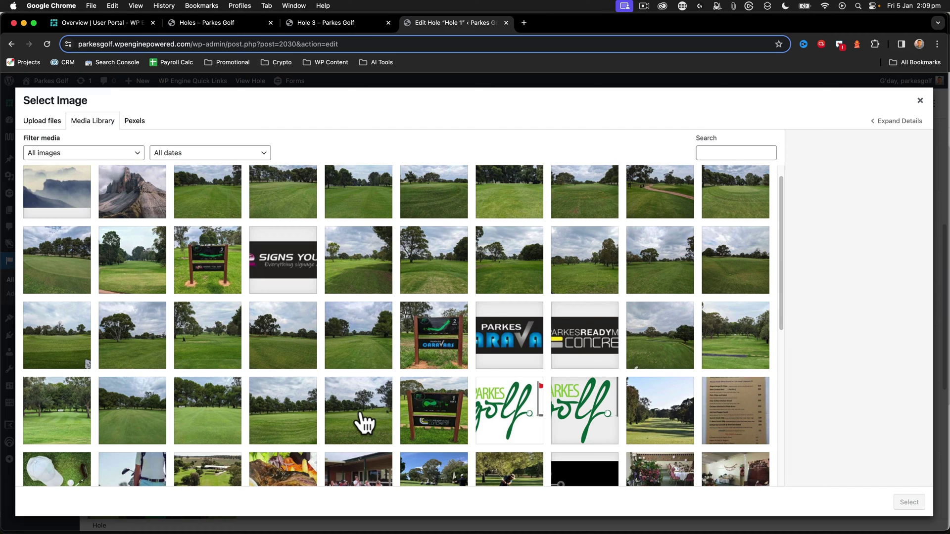
left_click(746, 336)
left_click(909, 502)
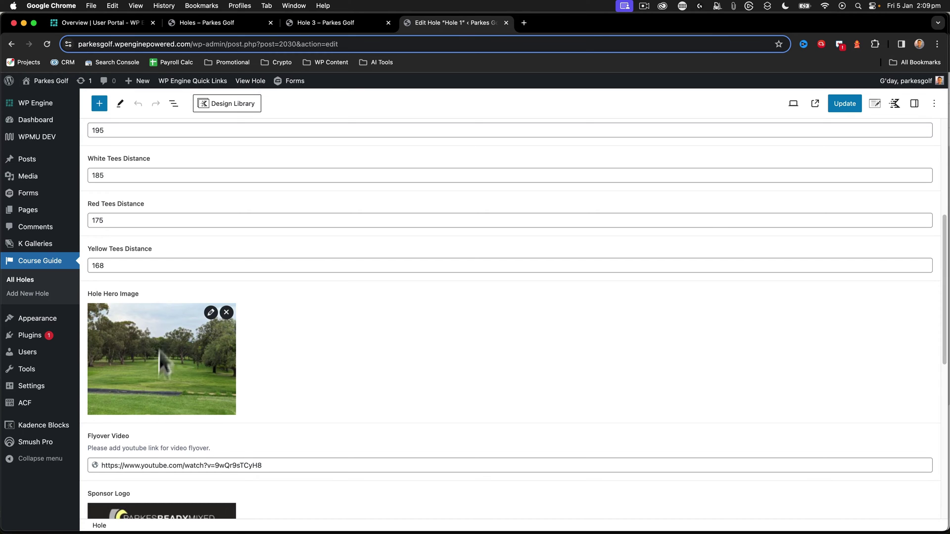
Check Hole 1's flyover link, sponsor logo, tee box sign and photos, and update the post
scroll(328, 307, "down", 5)
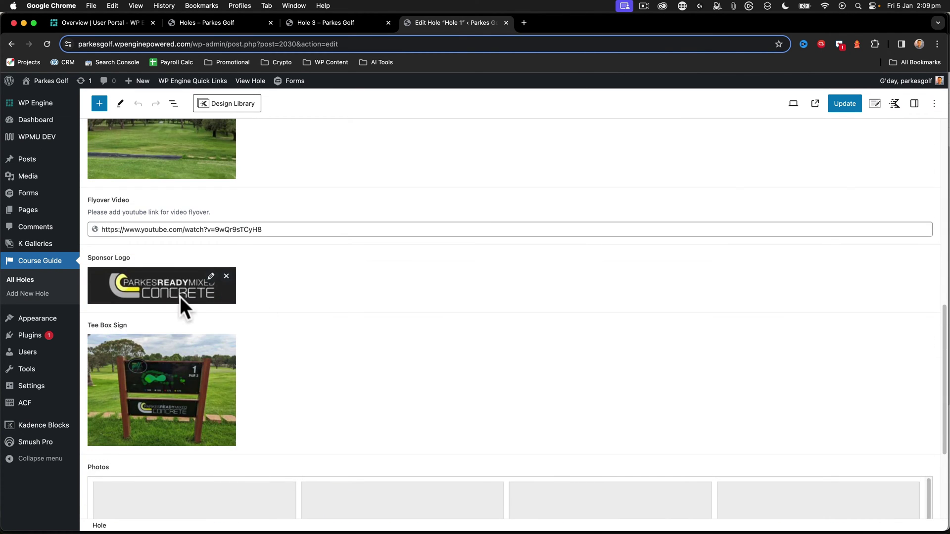
scroll(179, 304, "down", 3)
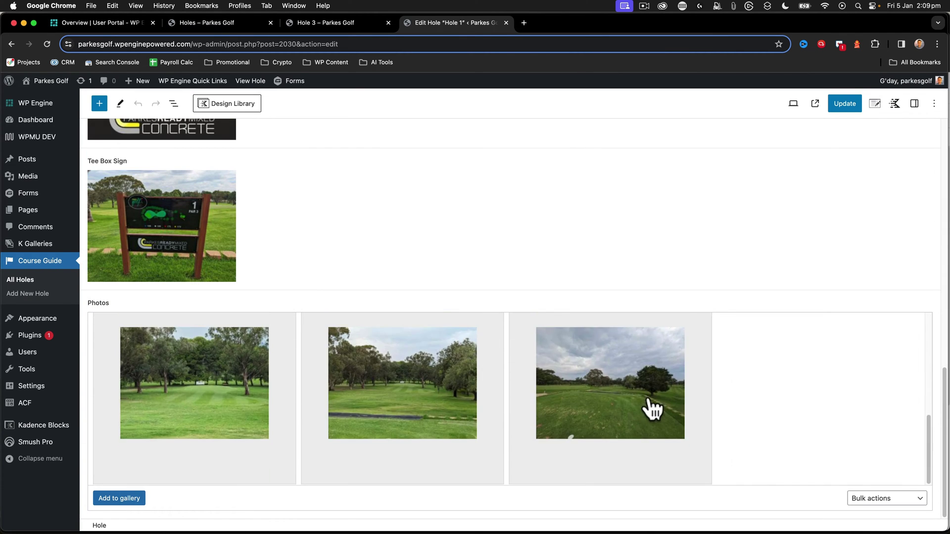
left_click(843, 105)
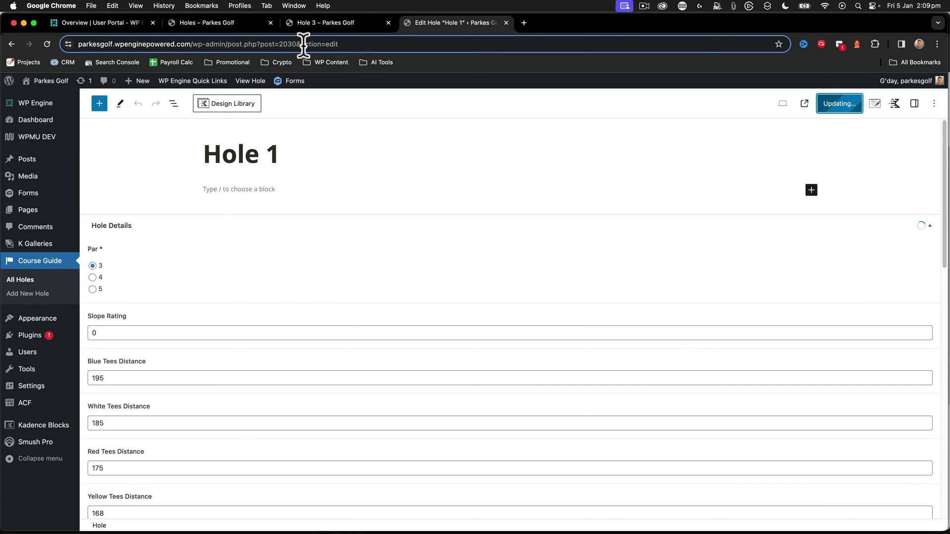
Open the Hole 3 page for editing and select the tee box sign's Image (Adv) block within the first Row Layout
left_click(308, 23)
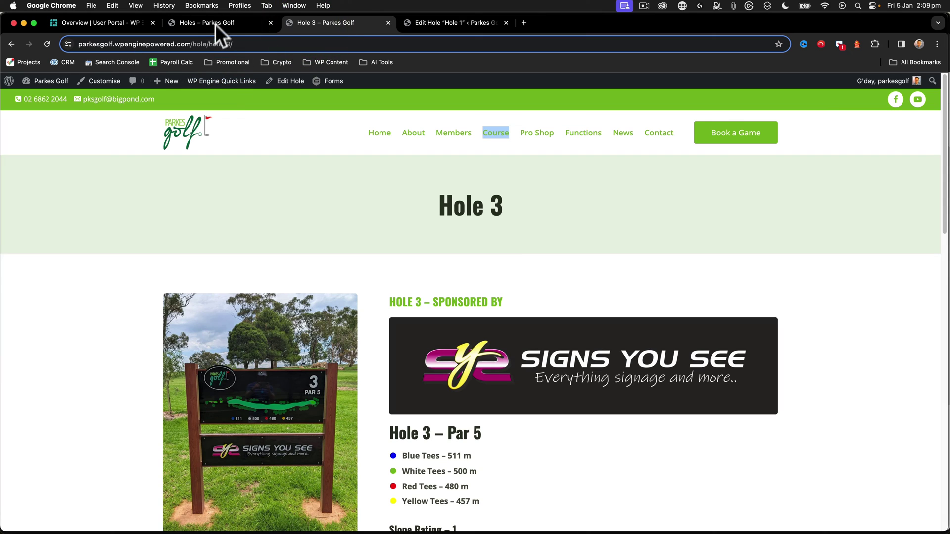
left_click(286, 82)
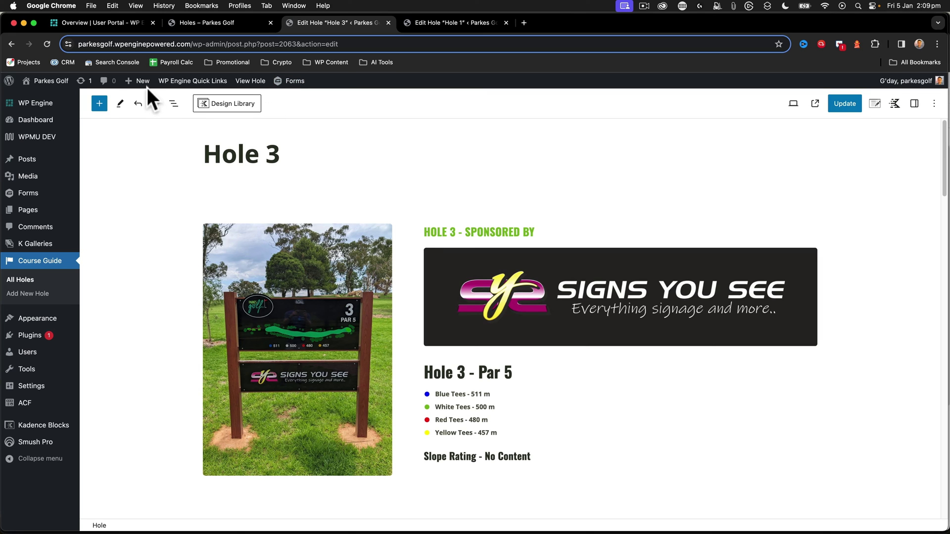
left_click(173, 104)
left_click(127, 156)
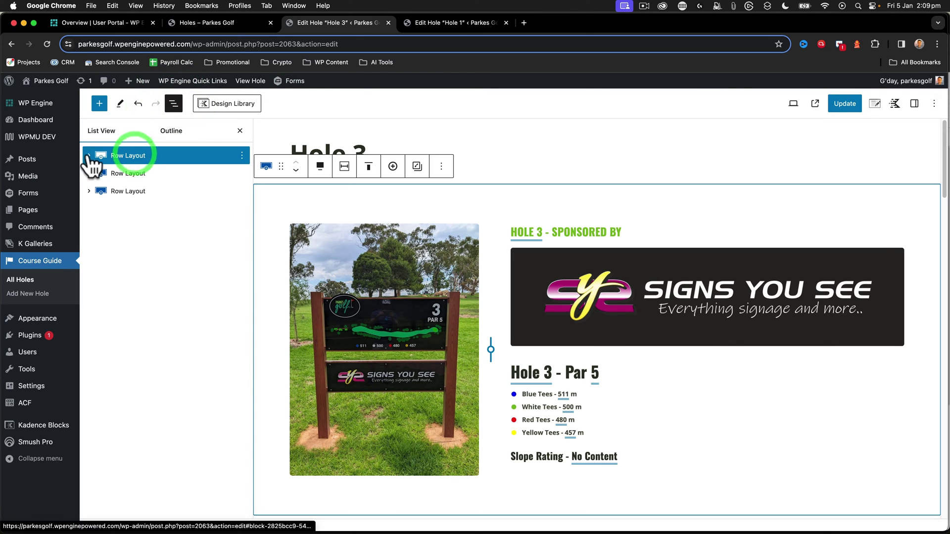
left_click(89, 156)
left_click(132, 174)
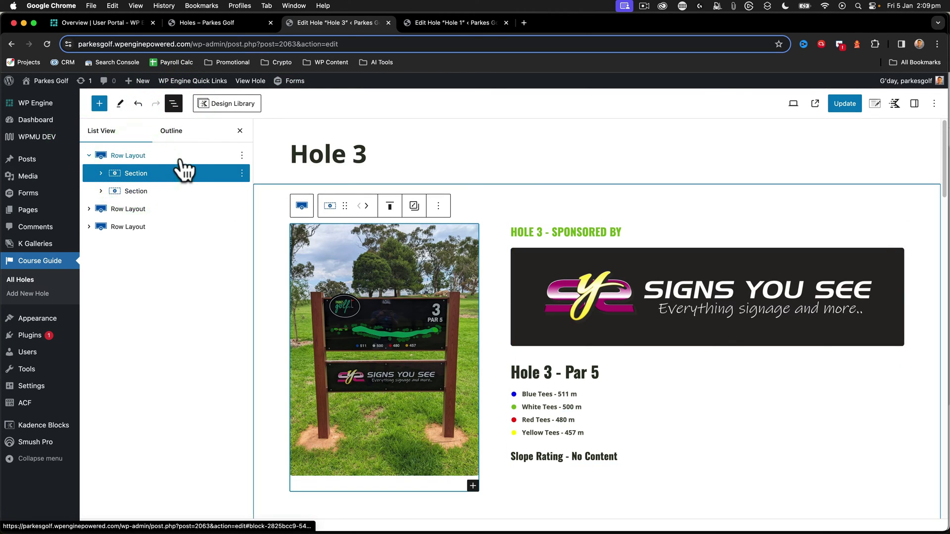
left_click(101, 173)
left_click(149, 191)
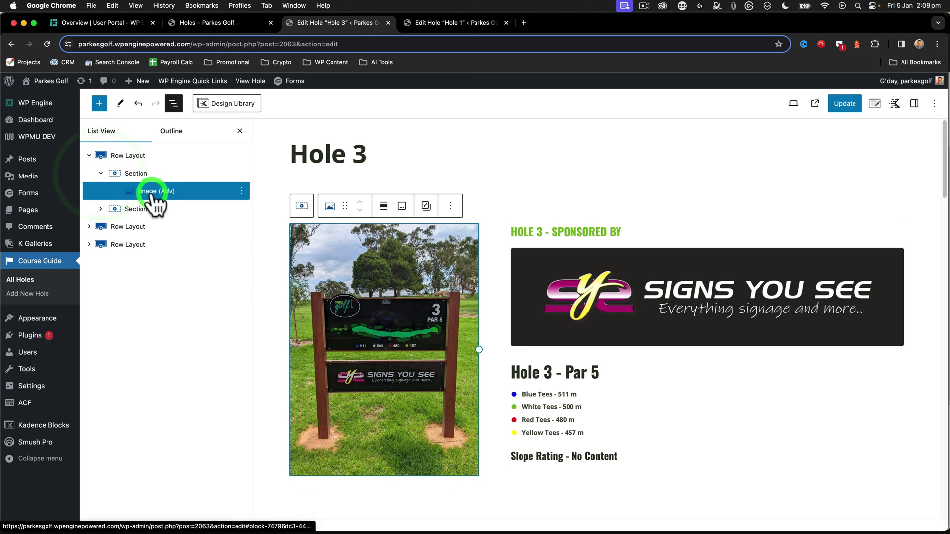
left_click(400, 281)
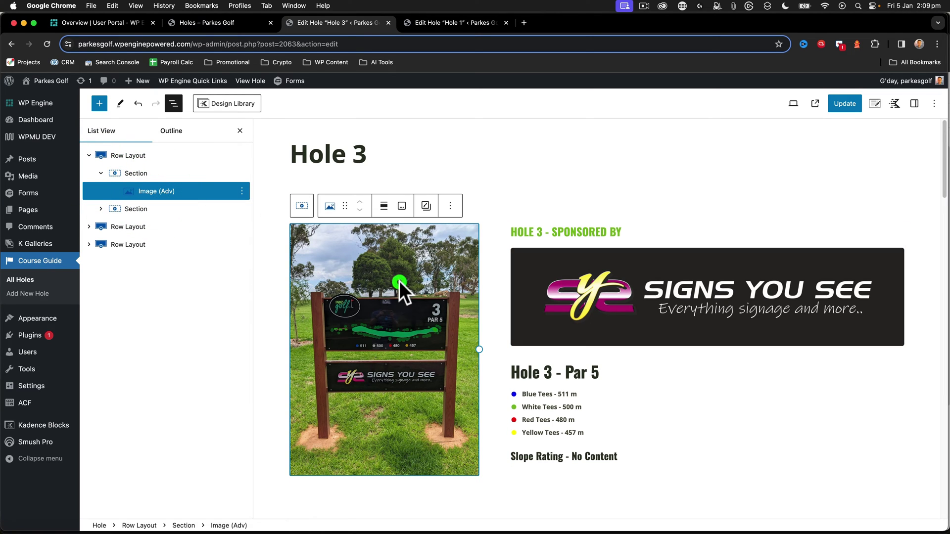
Inspect the dynamic image settings of the tee box sign block, including its image type, source and custom field
left_click(914, 103)
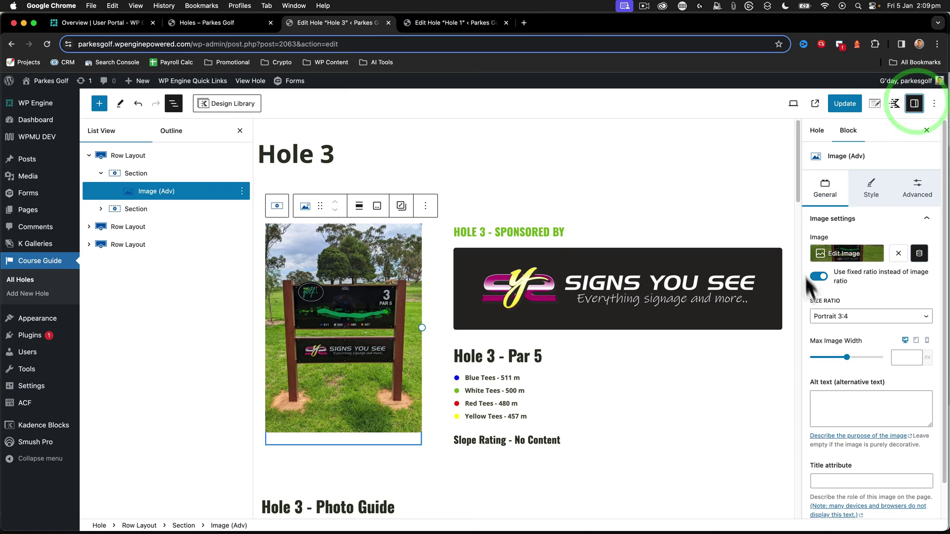
left_click(919, 255)
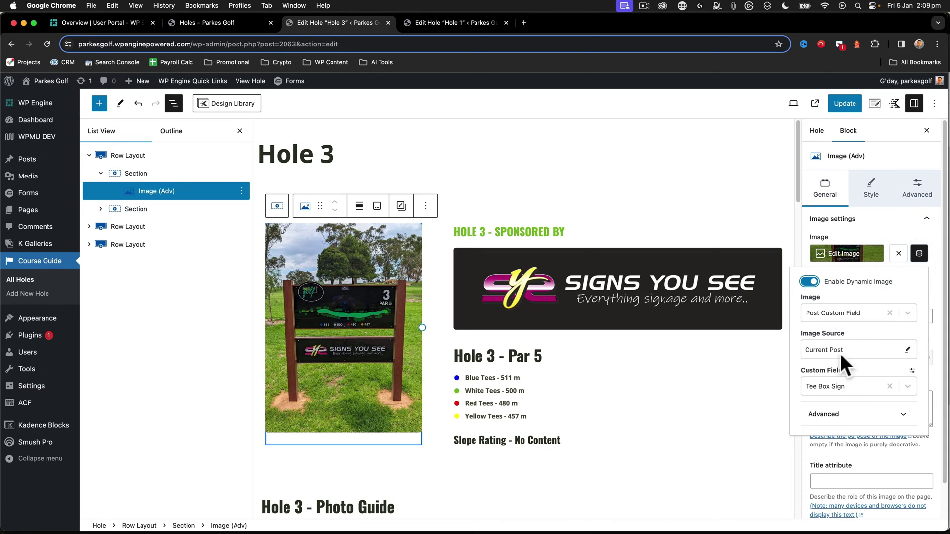
left_click(332, 262)
left_click(827, 404)
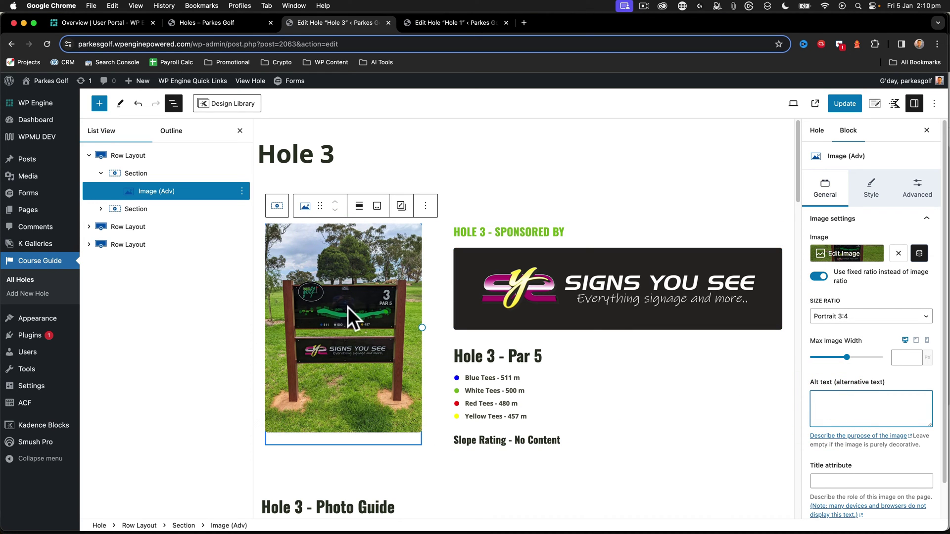
Inspect the dynamic content source of the hole name in the "Sponsored by" heading and compare it with the post title
left_click(501, 233)
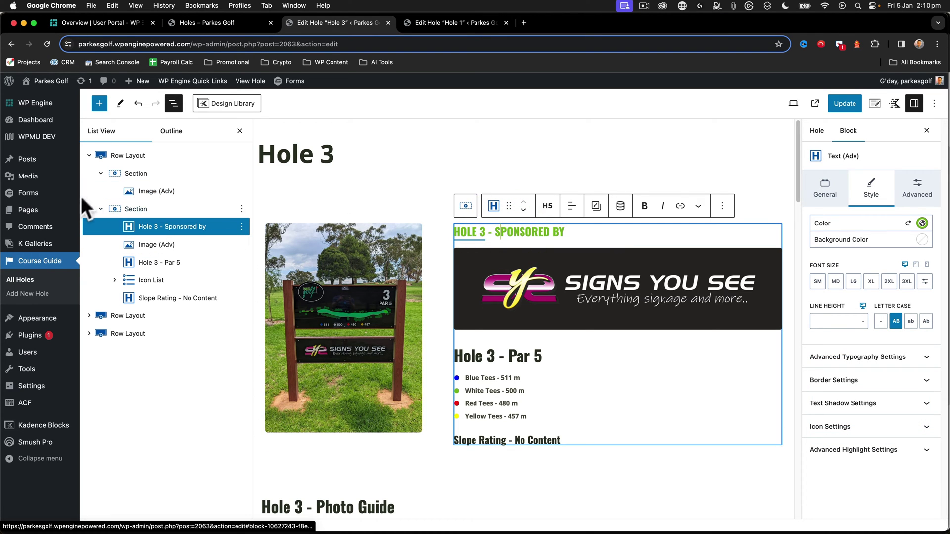
left_click(470, 233)
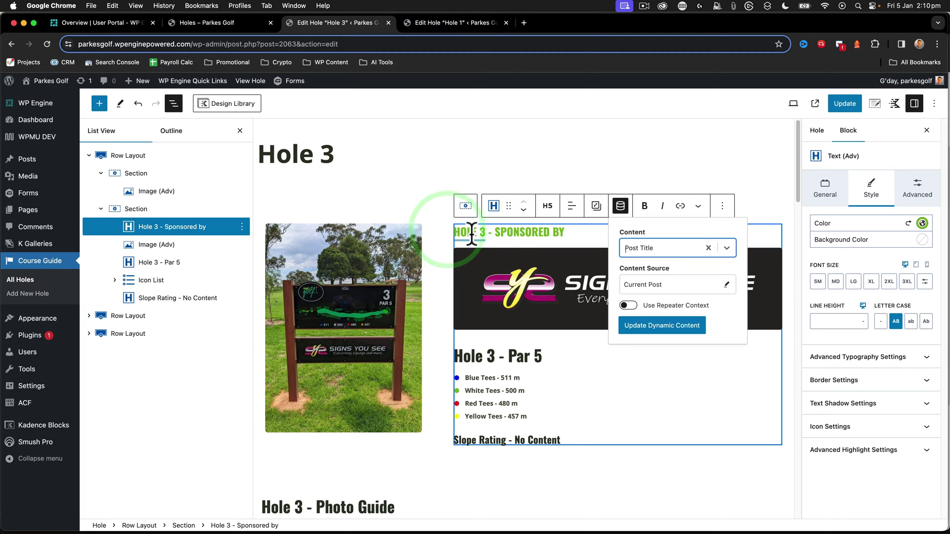
double_click(470, 232)
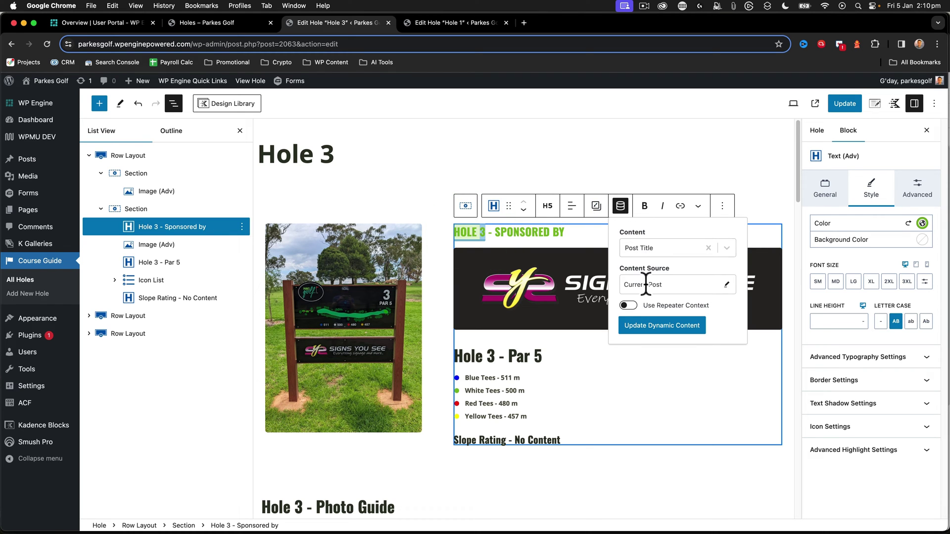
left_click(279, 154)
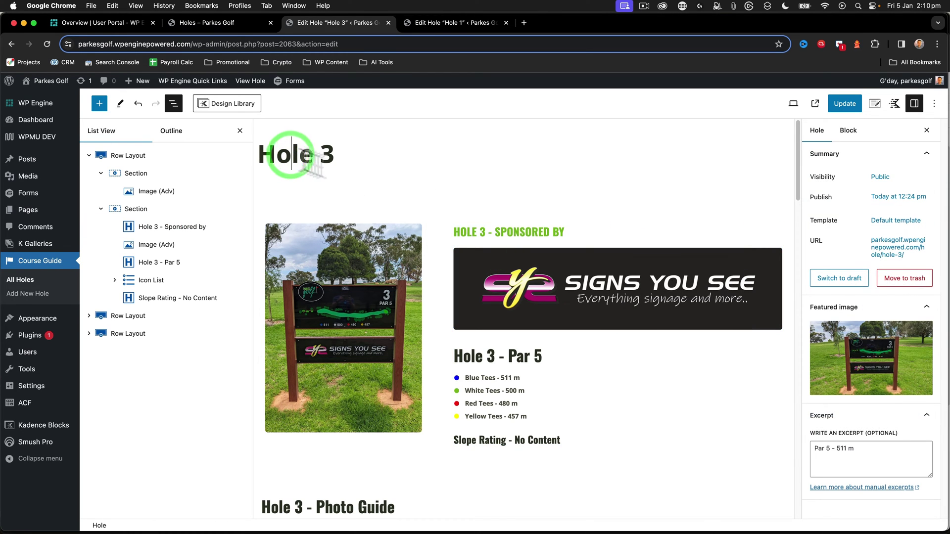
left_click(468, 232)
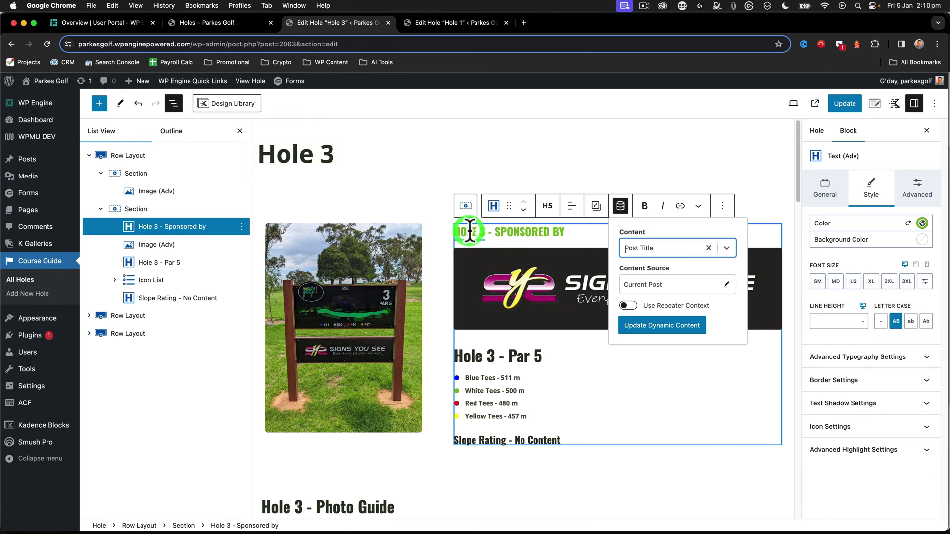
Inspect the dynamic content sources of the hole name and the par number in the heading below the sponsor logo
left_click(477, 367)
left_click(479, 357)
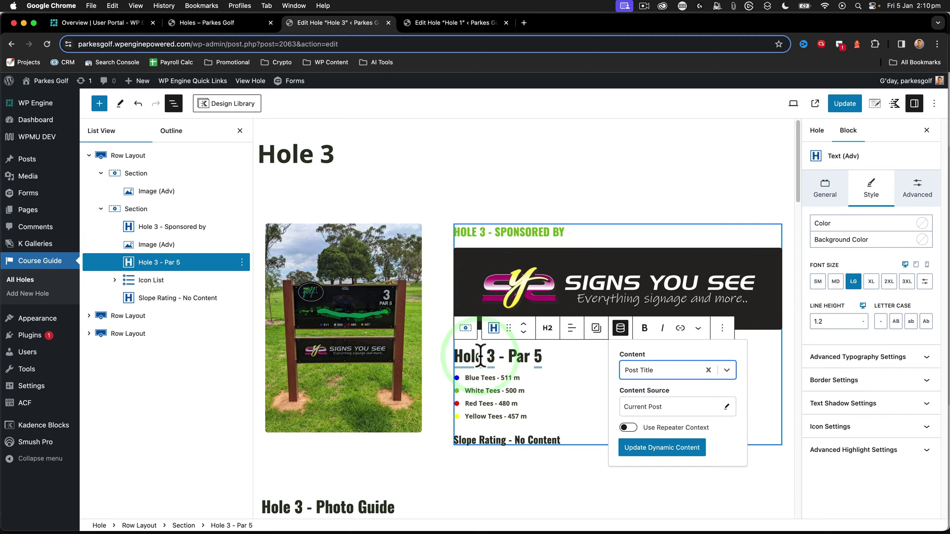
left_click(537, 358)
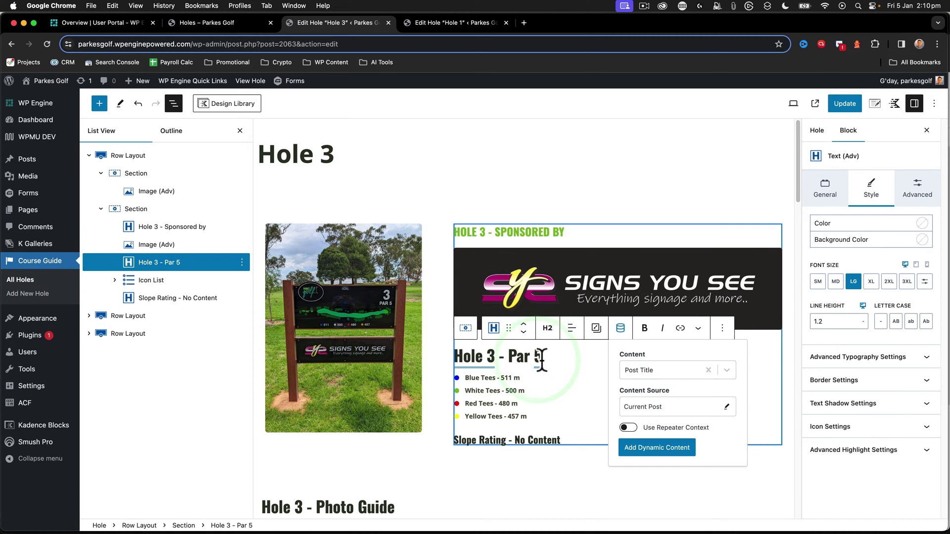
scroll(682, 402, "down", 1)
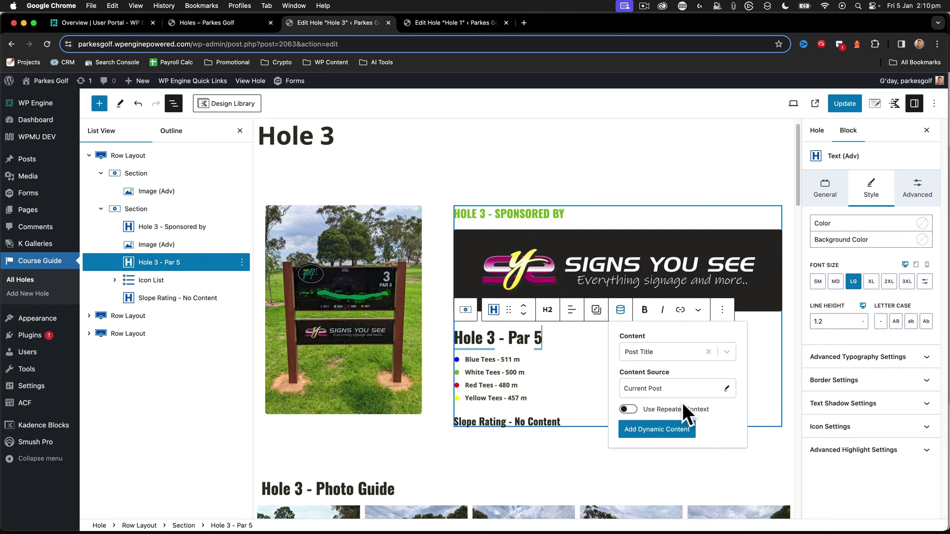
scroll(661, 388, "down", 1)
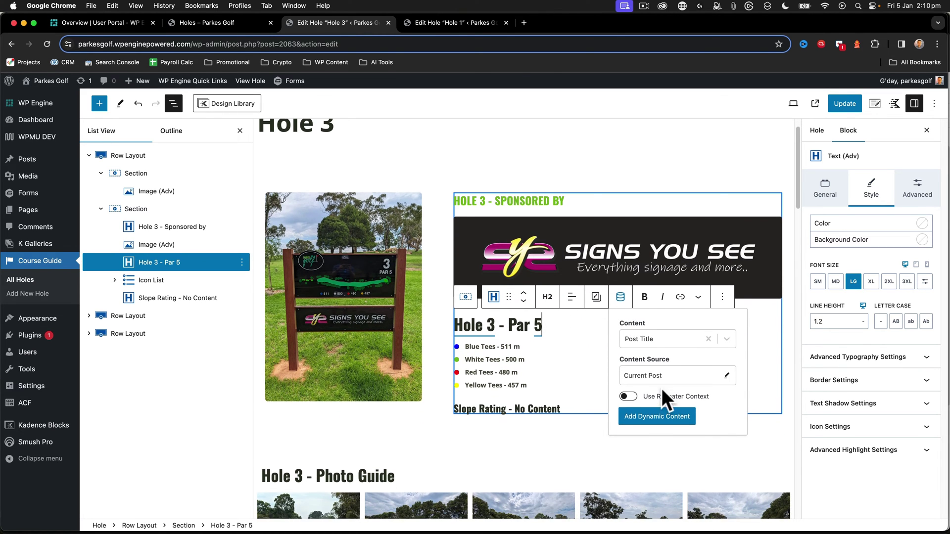
left_click(538, 312)
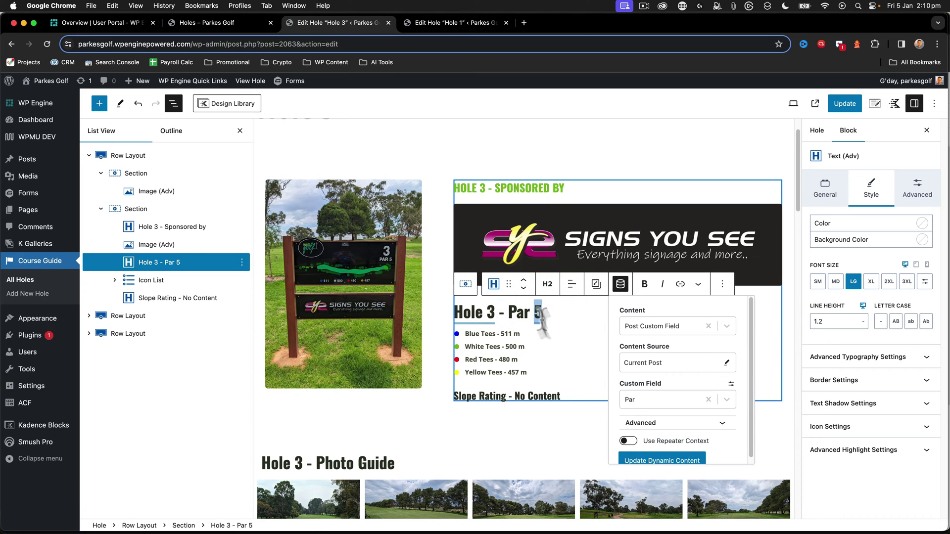
Inspect the dynamic custom fields behind the tee distances in the Icon List, from Blue Tees to Yellow Tees
left_click(503, 334)
left_click(502, 346)
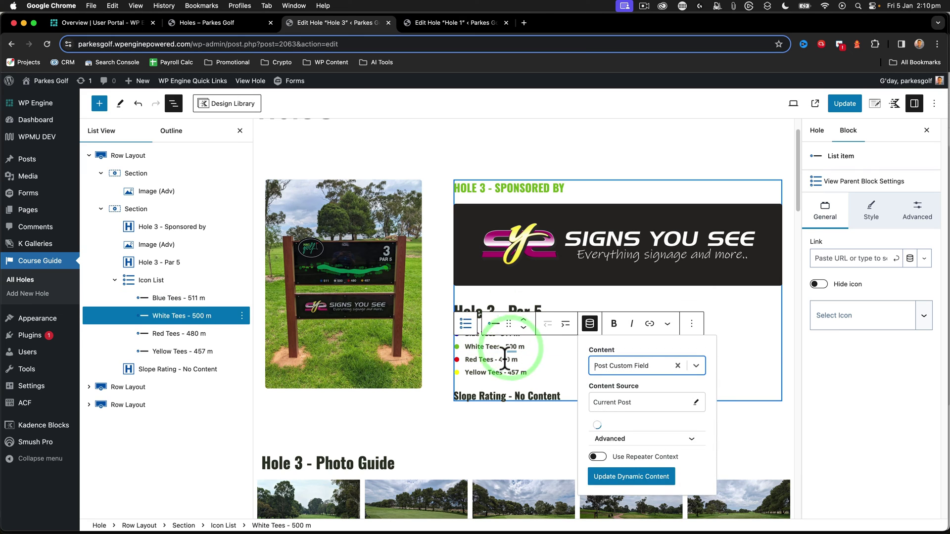
left_click(503, 359)
left_click(513, 374)
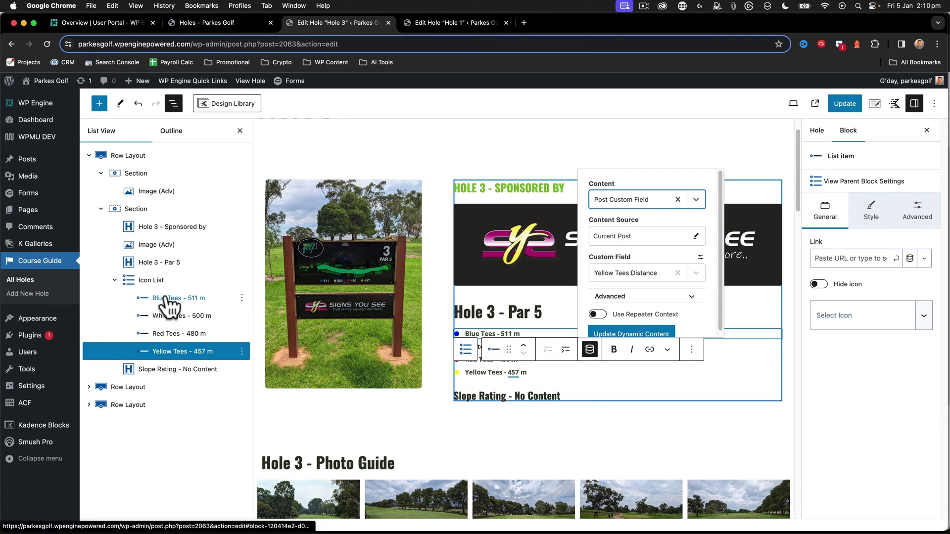
Inspect the custom field behind the Slope Rating text and compare it with the Slope Rating entry in Hole Details
left_click(518, 396)
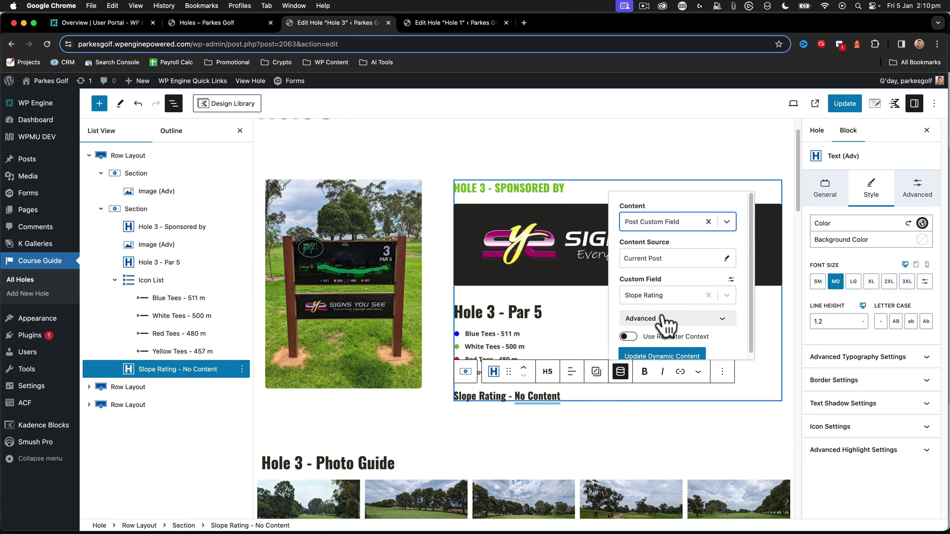
scroll(334, 413, "down", 20)
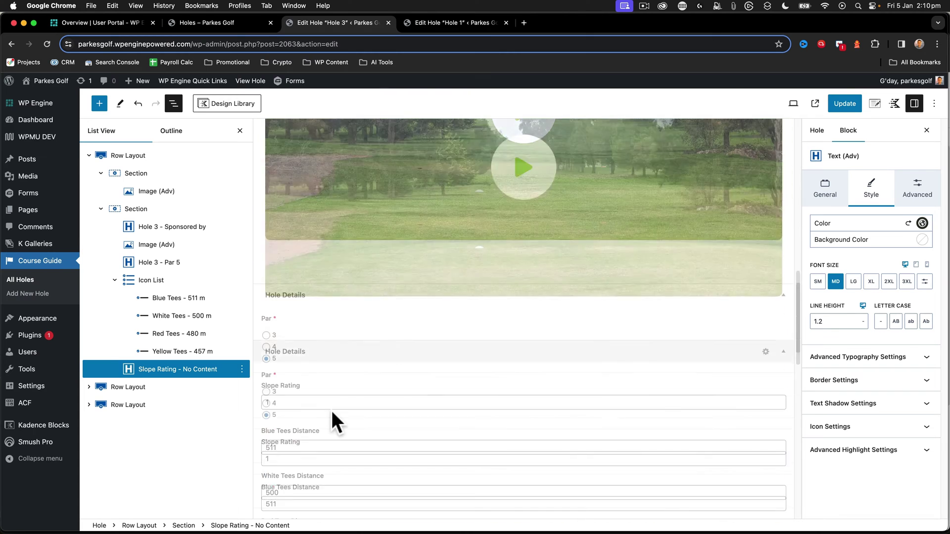
left_click(280, 384)
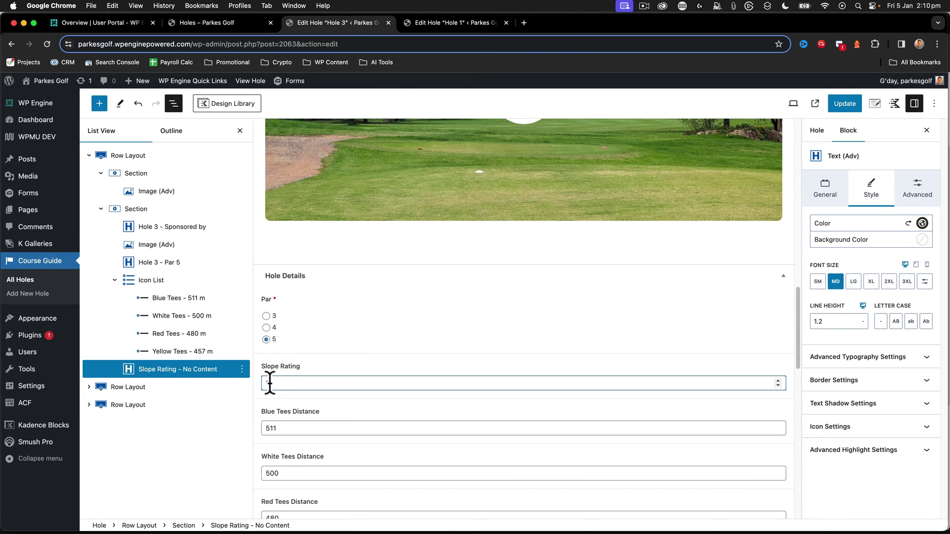
Copy Hole 3's first Row Layout block, which holds the tee box sign and the sponsor section
left_click(127, 154)
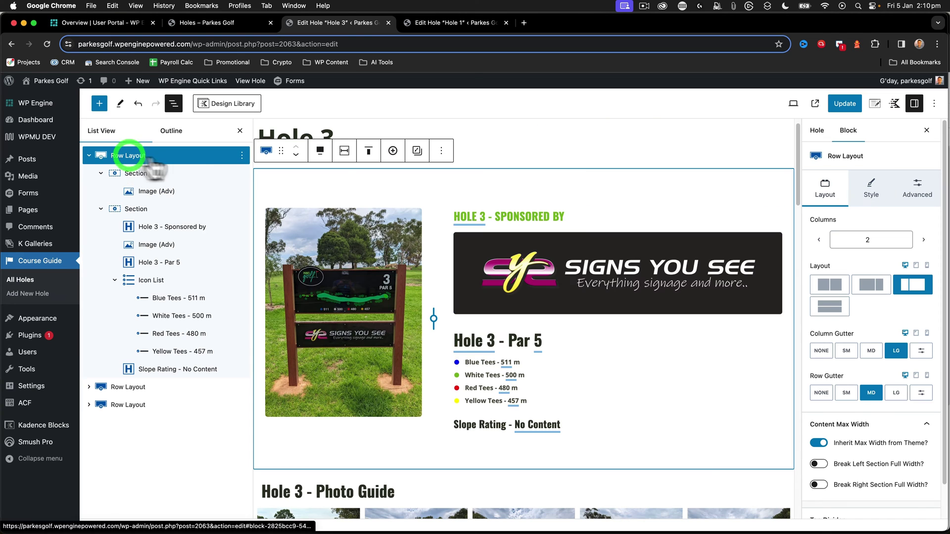
left_click(241, 155)
left_click(255, 181)
Paste the copied Row Layout into the empty content area of the Hole 1 post and update the post
left_click(440, 22)
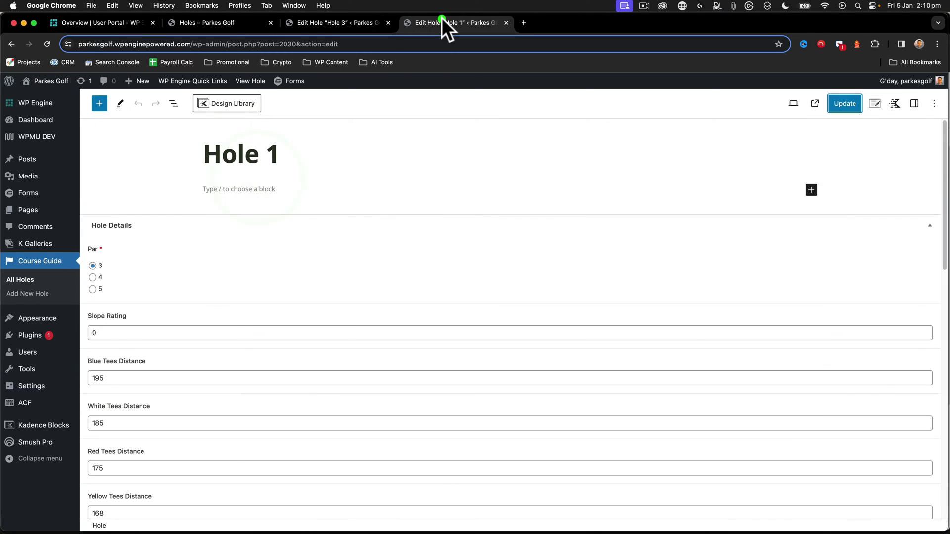
right_click(206, 185)
left_click(231, 251)
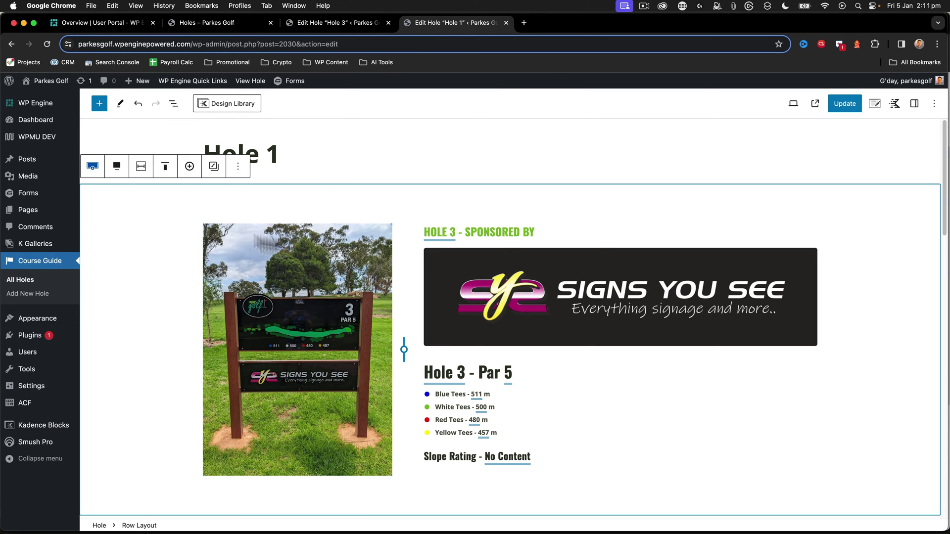
left_click(843, 105)
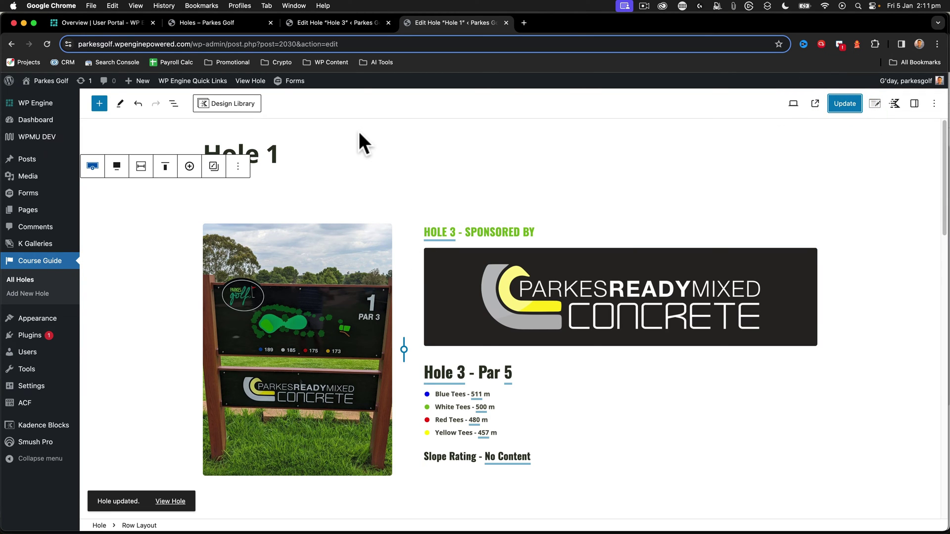
View the published Hole 1 page and compare its sign, sponsor logo, par, tee distances and slope rating with Hole 3's layout
left_click(255, 83)
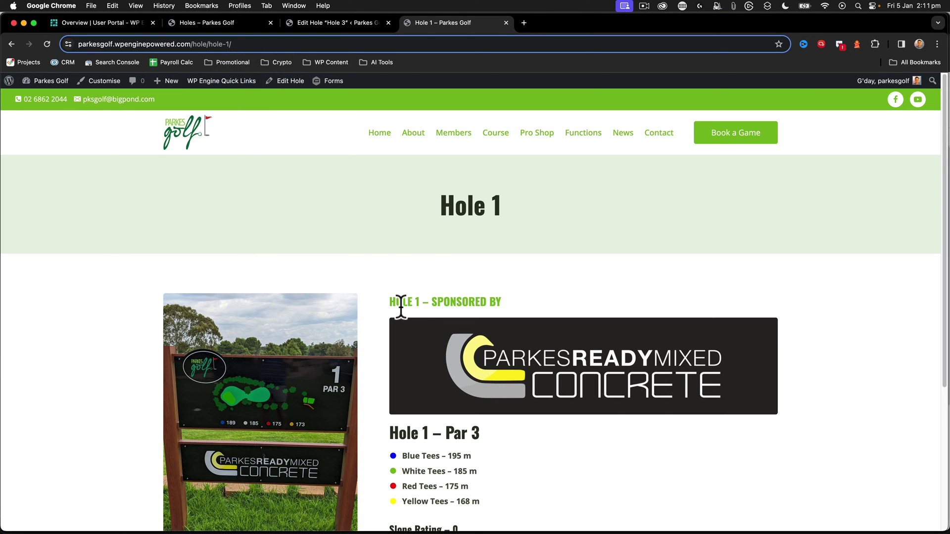
scroll(284, 386, "down", 2)
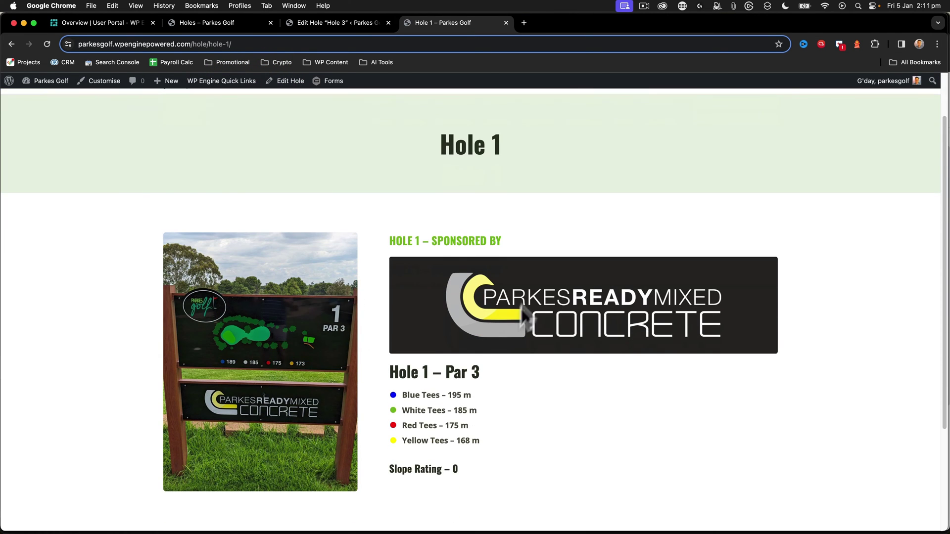
left_click(324, 22)
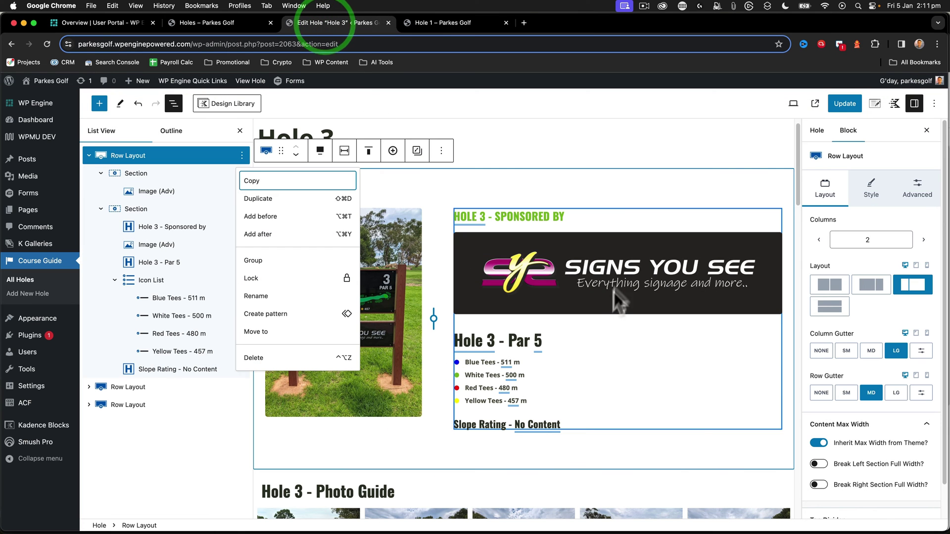
left_click(444, 22)
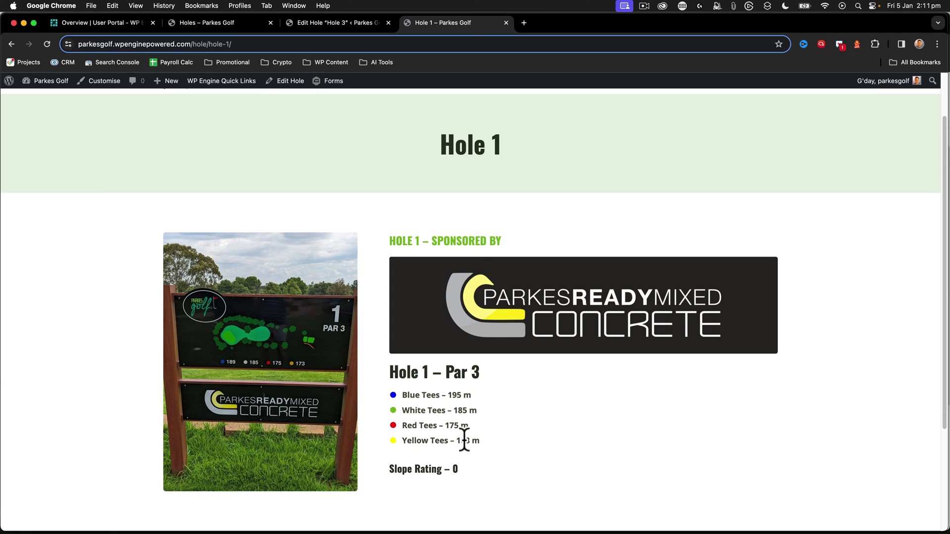
double_click(454, 470)
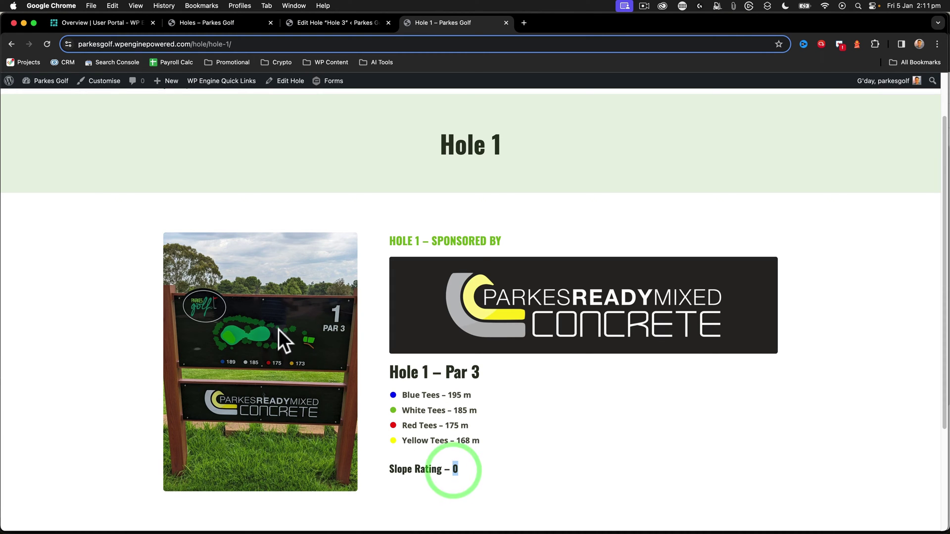
scroll(253, 323, "down", 5)
scroll(253, 323, "up", 4)
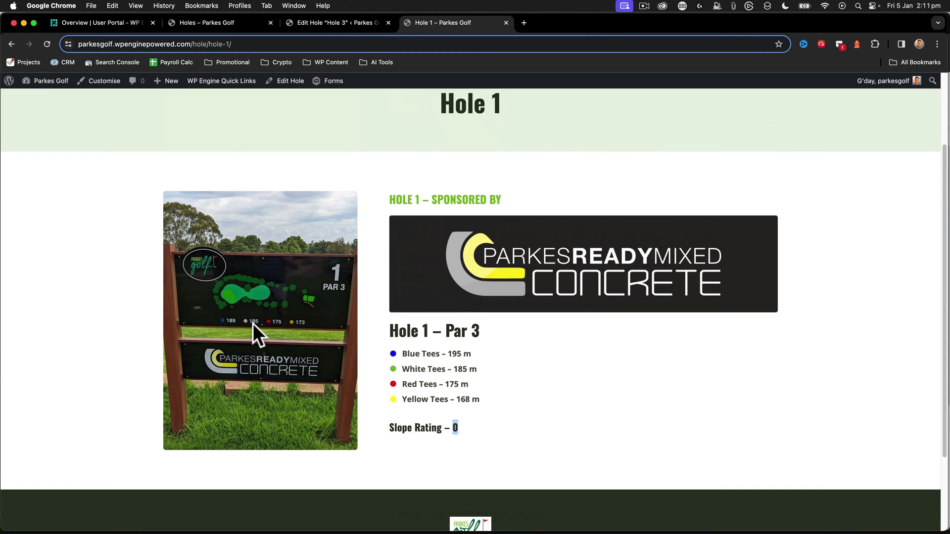
left_click(321, 23)
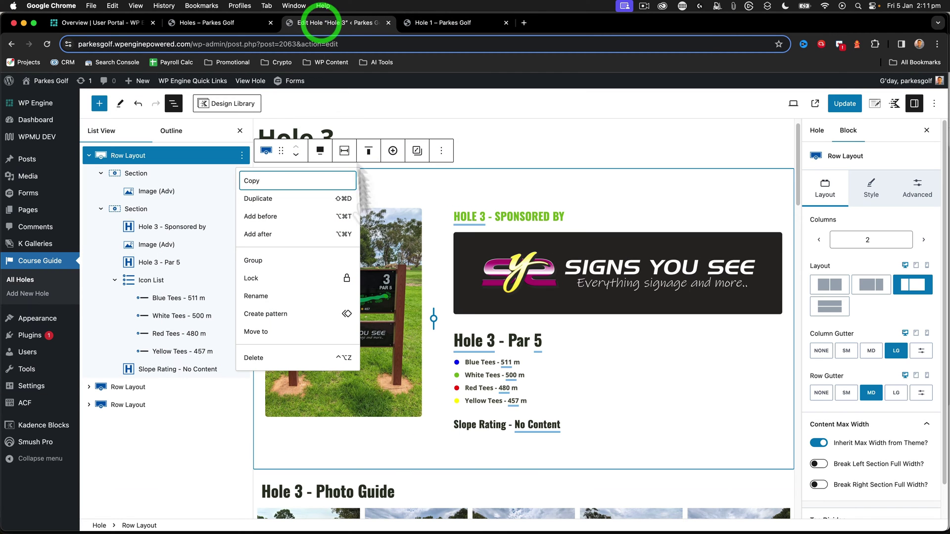
left_click(101, 173)
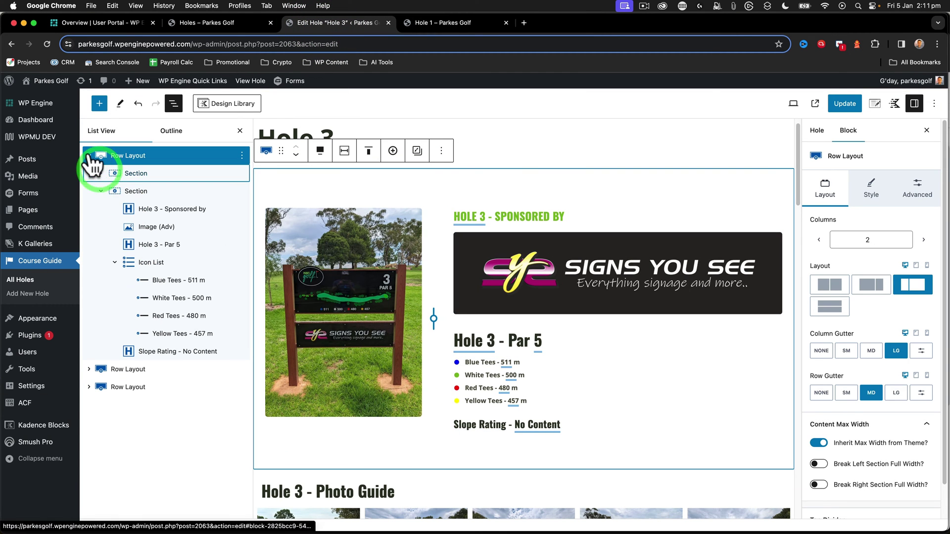
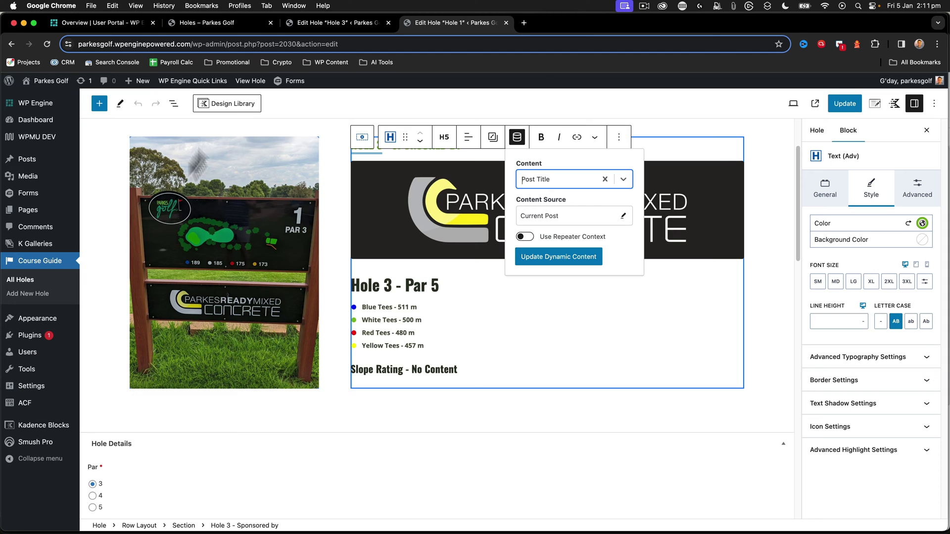
Show Hole 1's block list, collapse the existing Row Layout and add a new Row Layout block after it
scroll(289, 192, "up", 3)
left_click(173, 103)
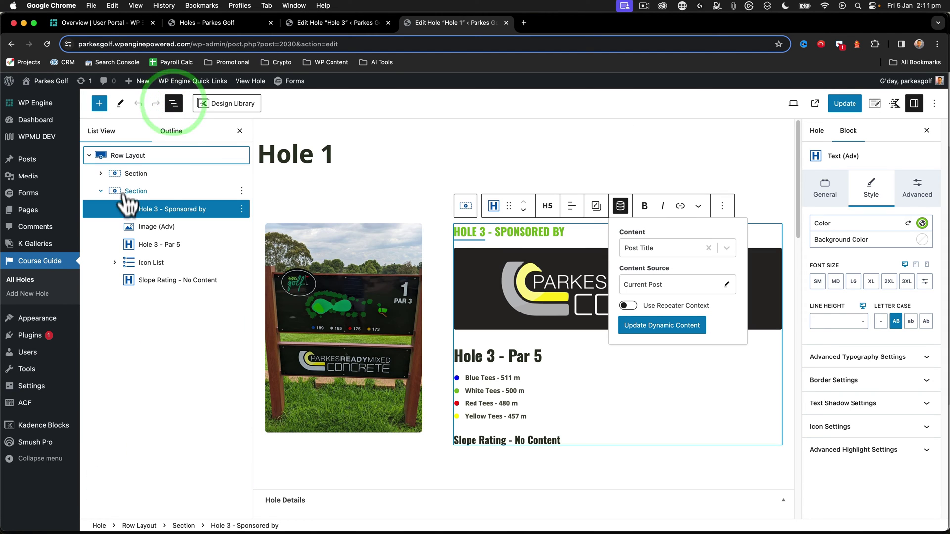
left_click(100, 191)
left_click(89, 155)
left_click(242, 156)
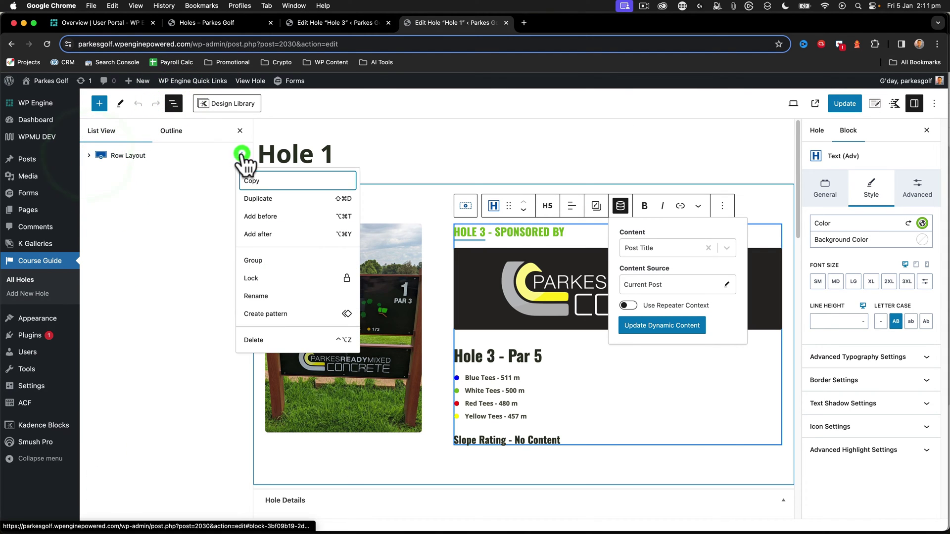
left_click(255, 233)
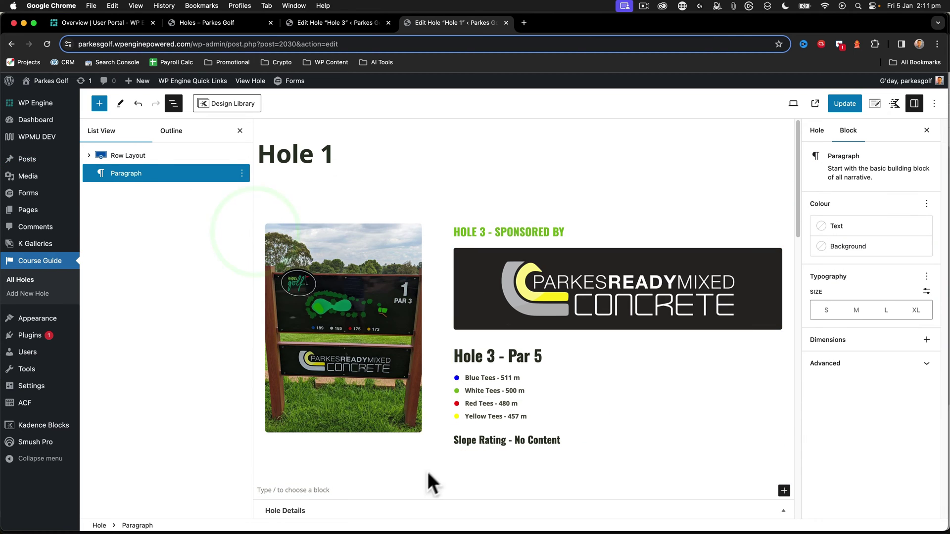
type("/row")
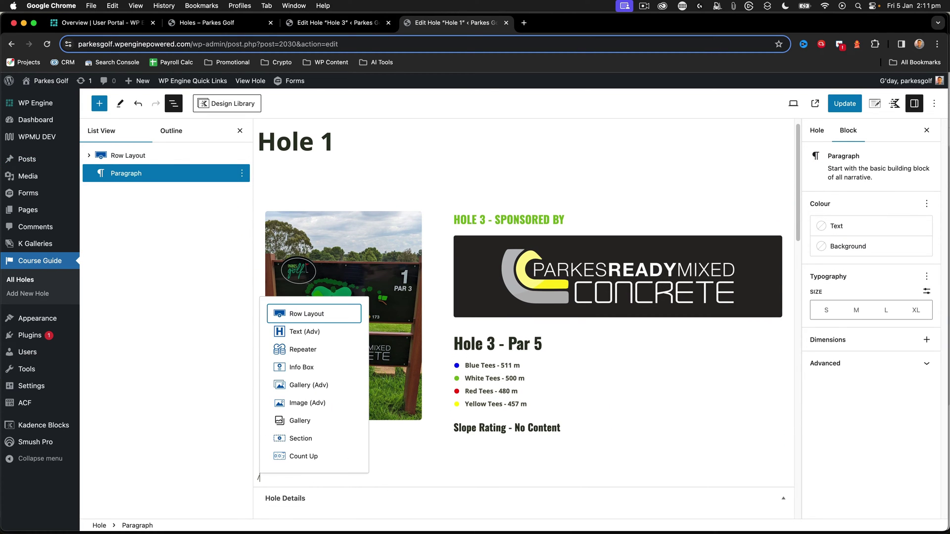
left_click(318, 349)
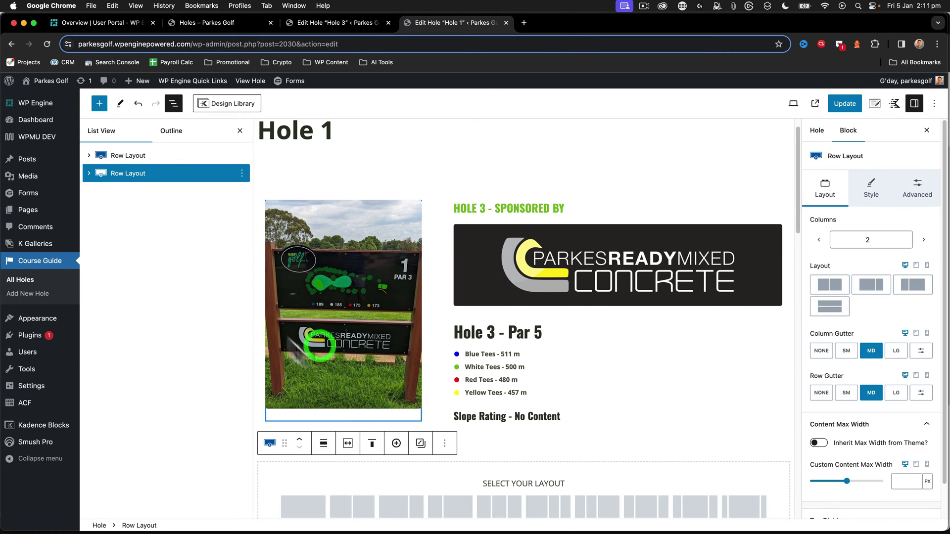
Give the new Row Layout a single-column layout and select its one Section
left_click(90, 173)
left_click(130, 191)
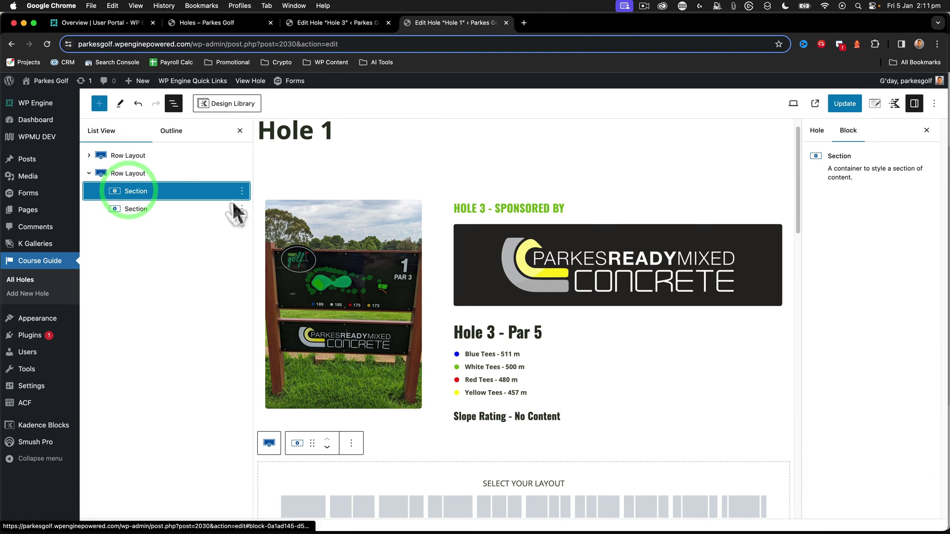
scroll(367, 441, "down", 2)
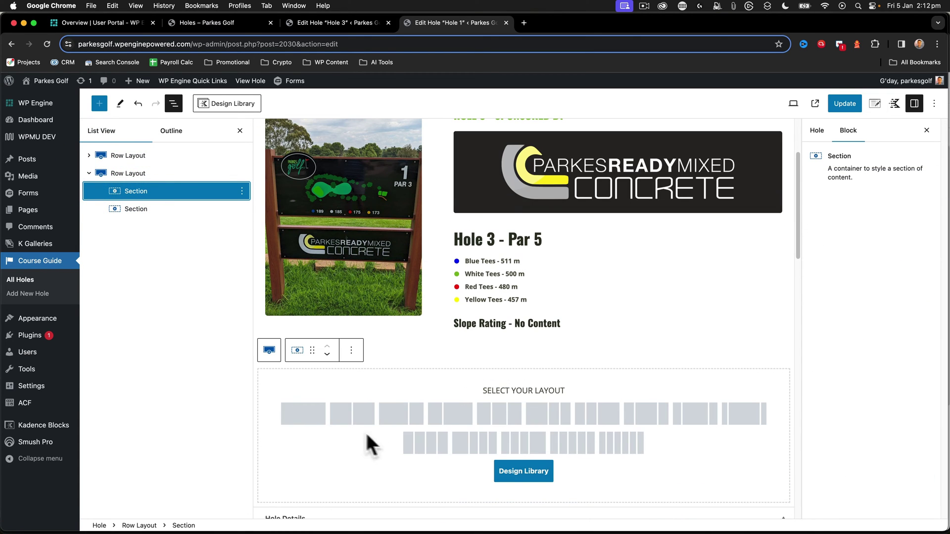
left_click(313, 418)
left_click(122, 197)
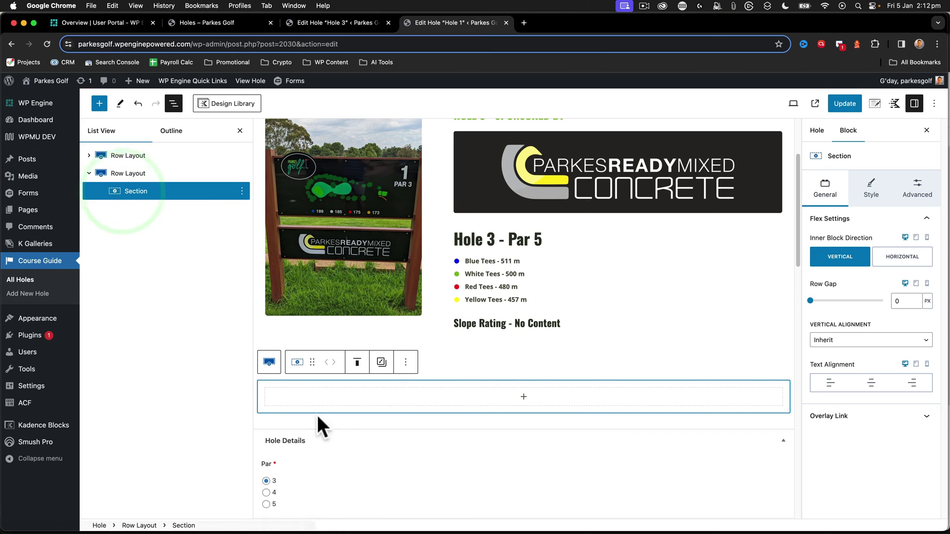
Add a Gallery (Adv) block inside the new Section and check the images in Hole 1's Photos field
left_click(523, 397)
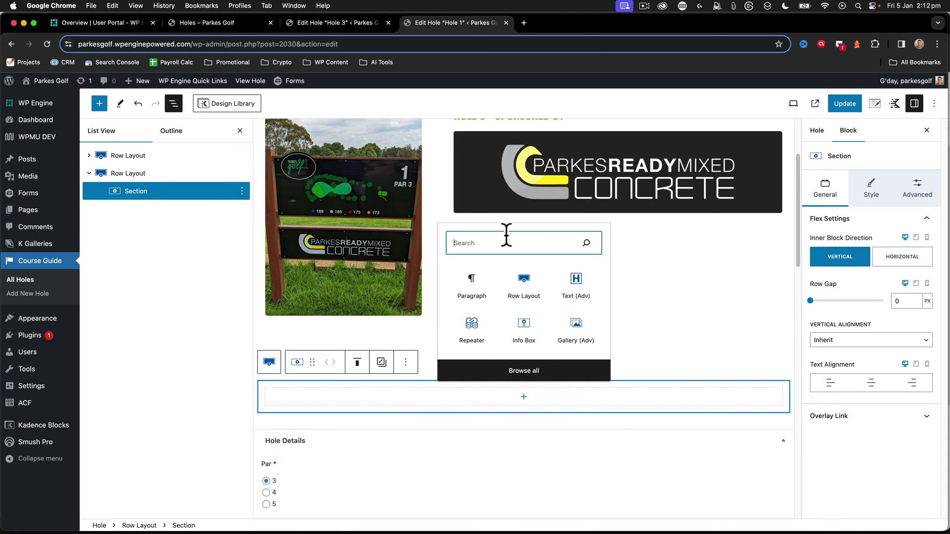
type("gal")
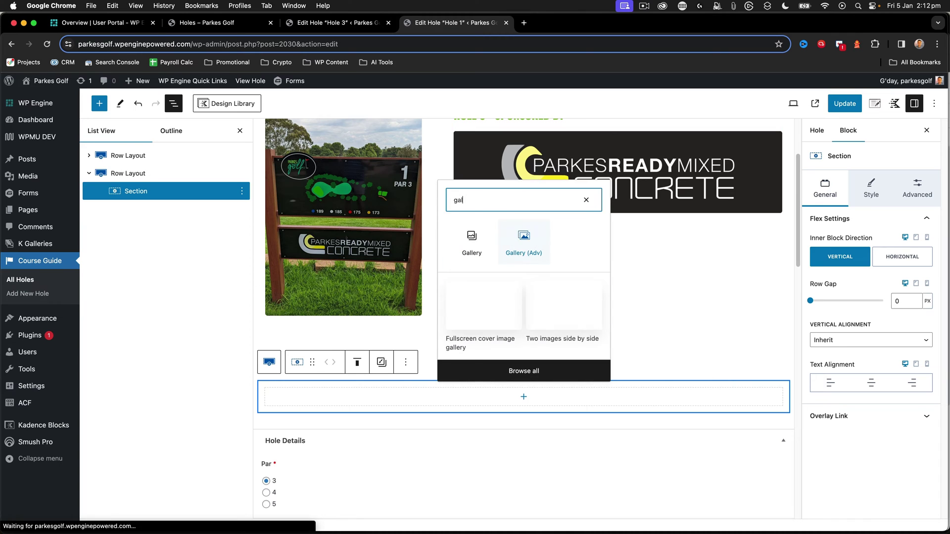
left_click(525, 223)
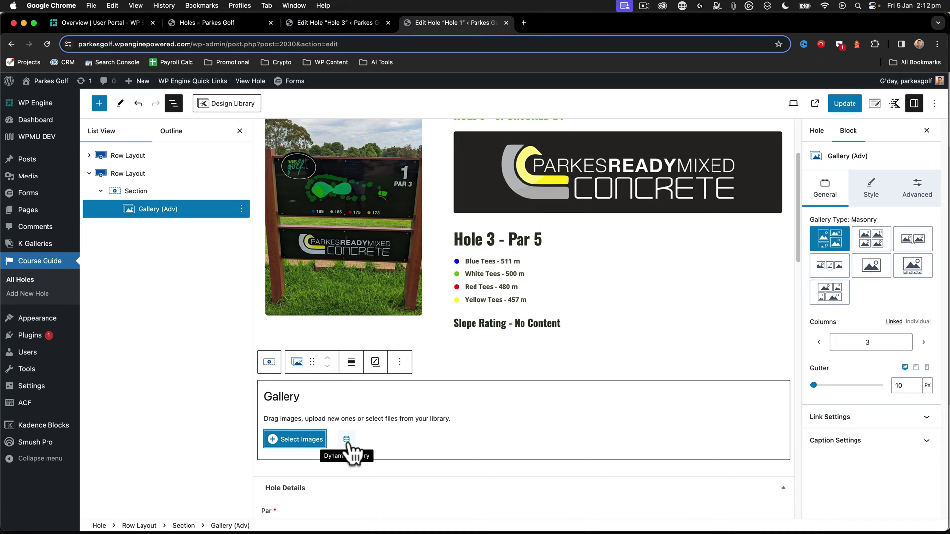
scroll(385, 432, "down", 12)
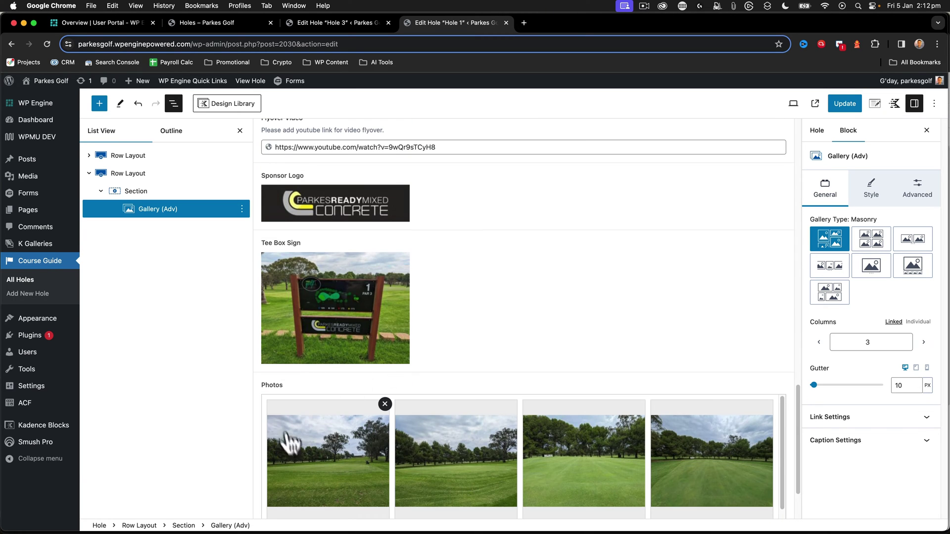
Enable Dynamic Gallery on the new Gallery (Adv) block and set its columns to 5
scroll(411, 435, "up", 15)
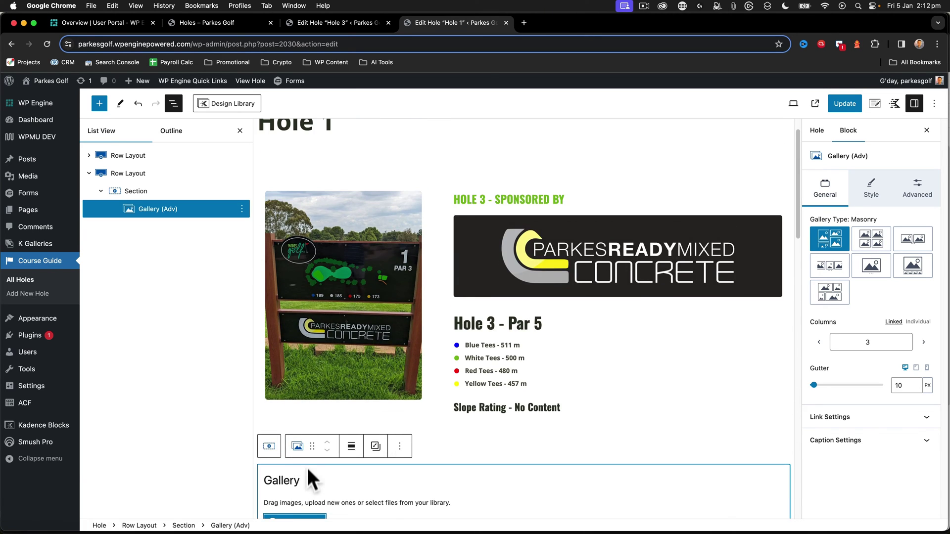
scroll(306, 464, "down", 3)
left_click(347, 407)
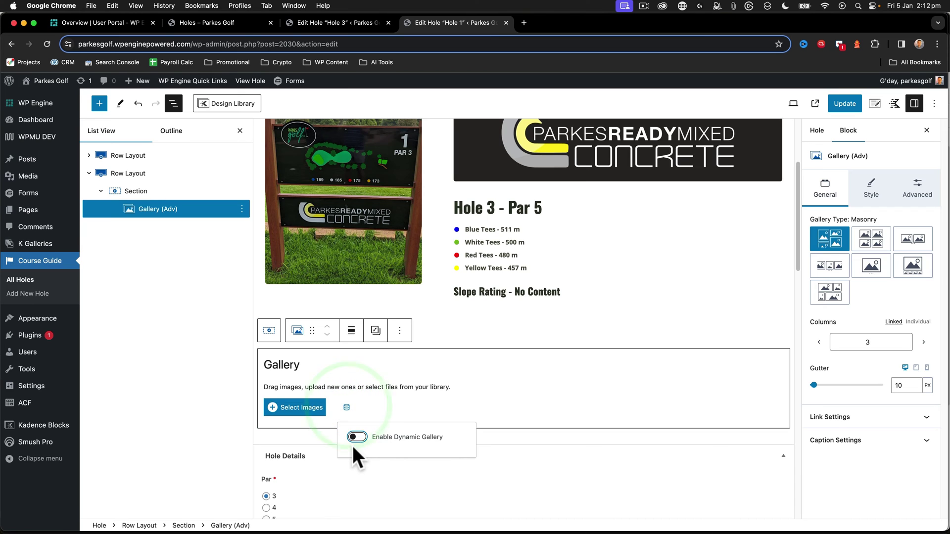
left_click(357, 437)
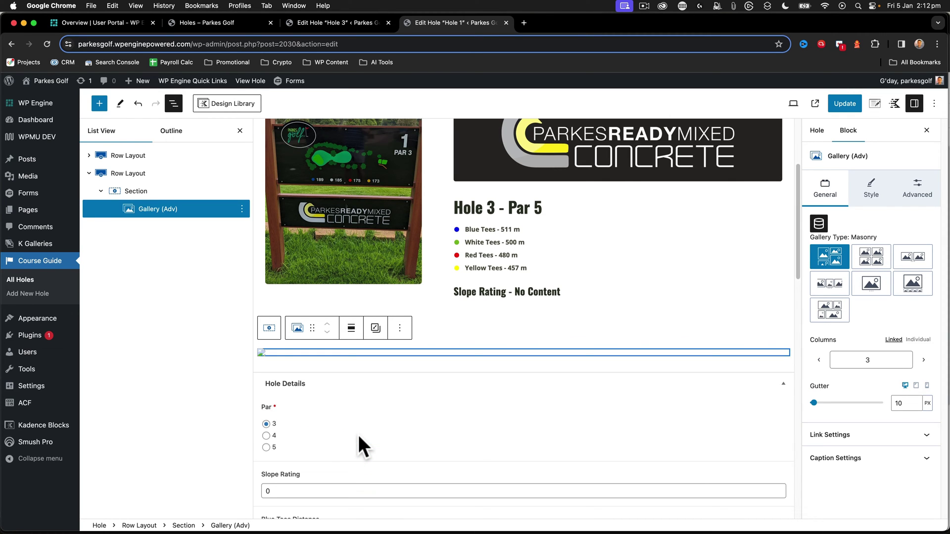
left_click(923, 361)
left_click(923, 360)
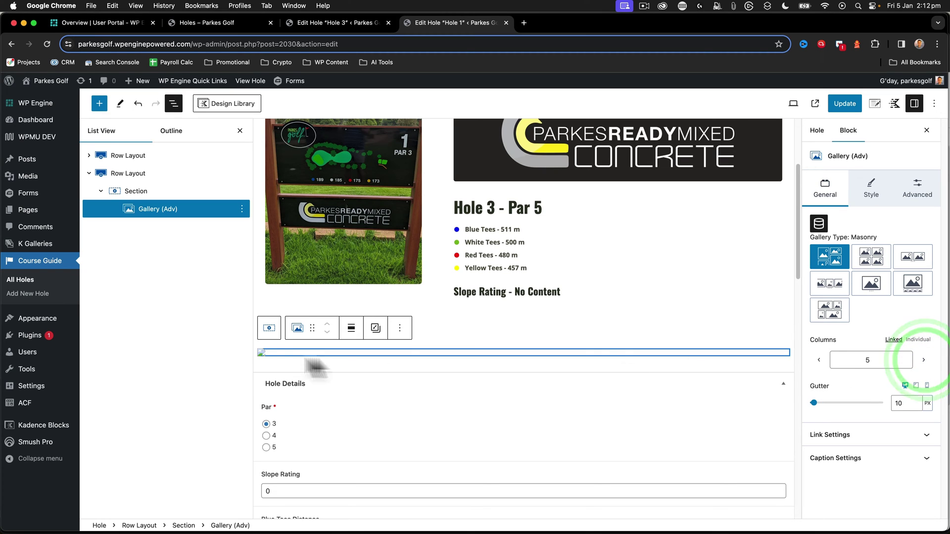
Set the dynamic gallery's source to Post Custom Field from the current post, using the Photos field
left_click(400, 328)
left_click(399, 327)
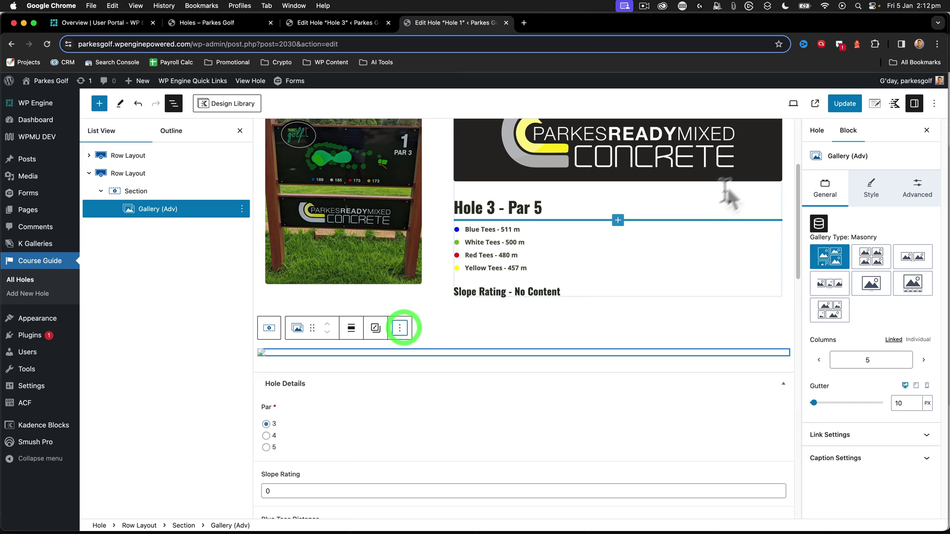
left_click(920, 187)
left_click(879, 187)
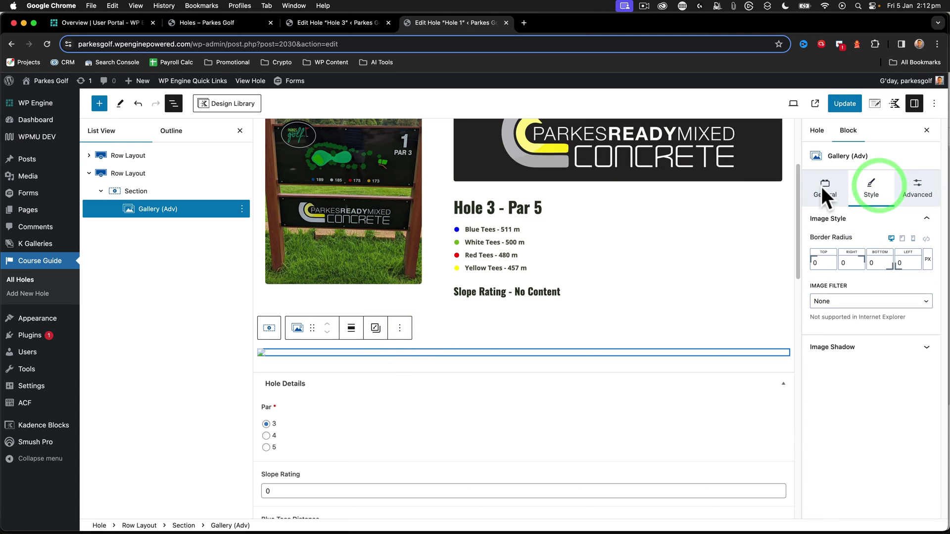
left_click(822, 187)
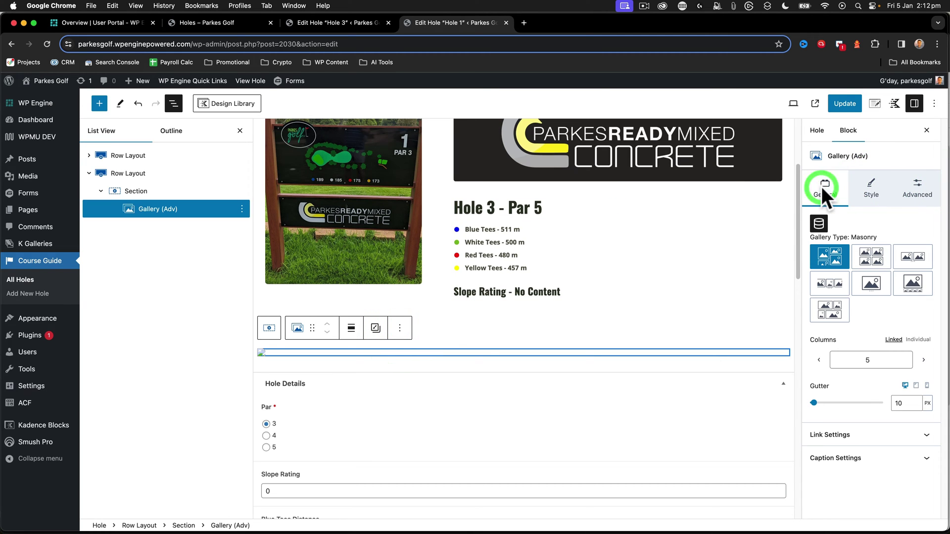
left_click(819, 225)
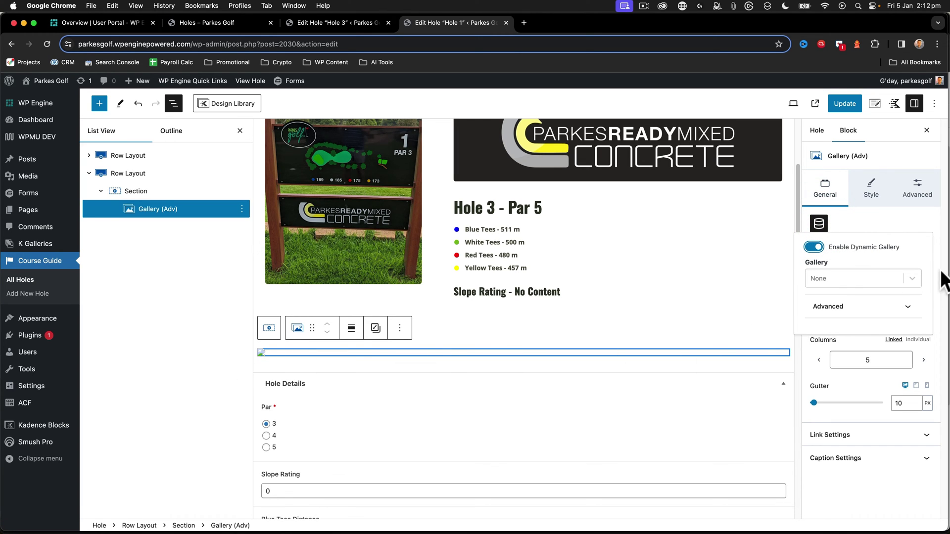
left_click(912, 278)
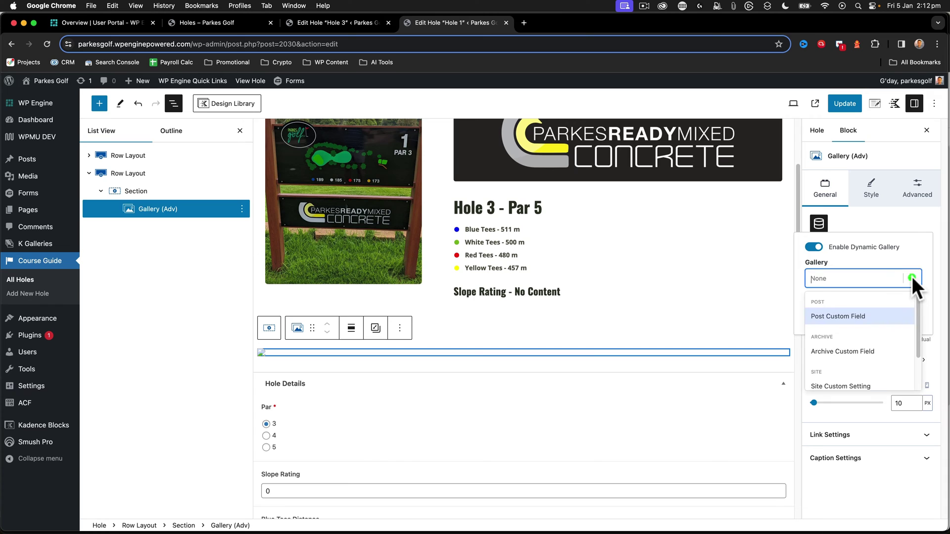
left_click(842, 314)
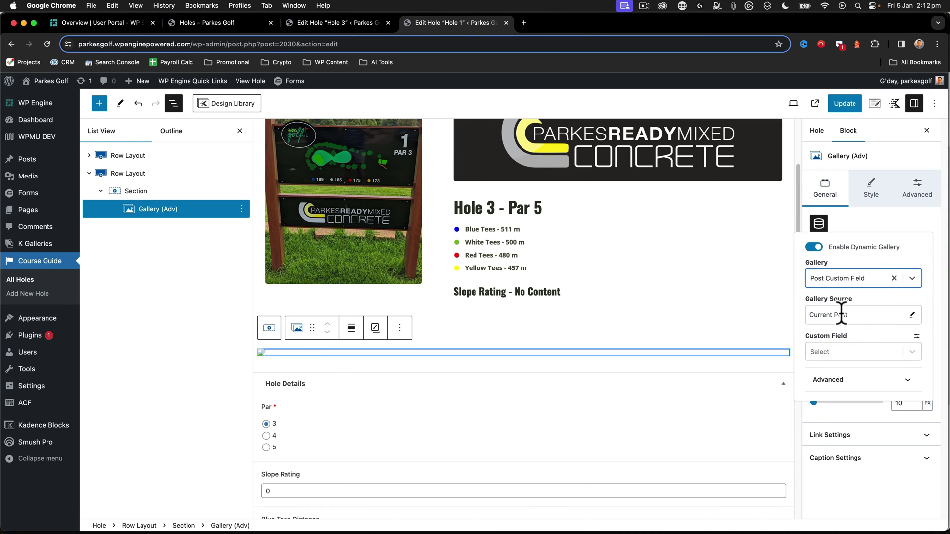
left_click(913, 351)
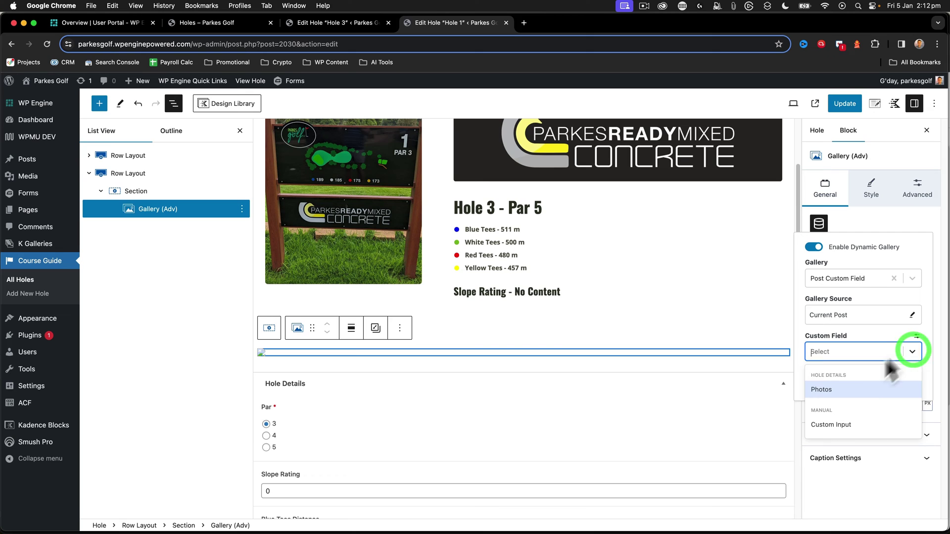
left_click(842, 389)
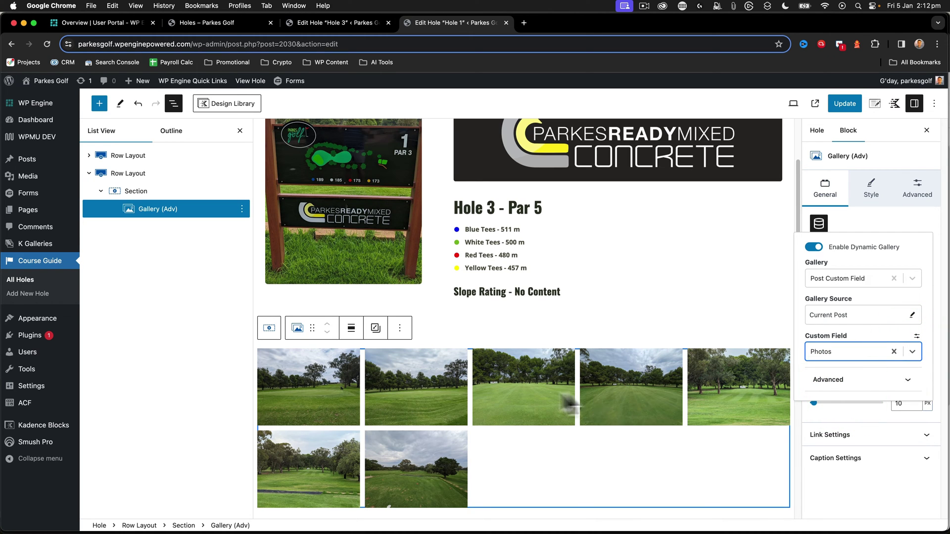
left_click(857, 214)
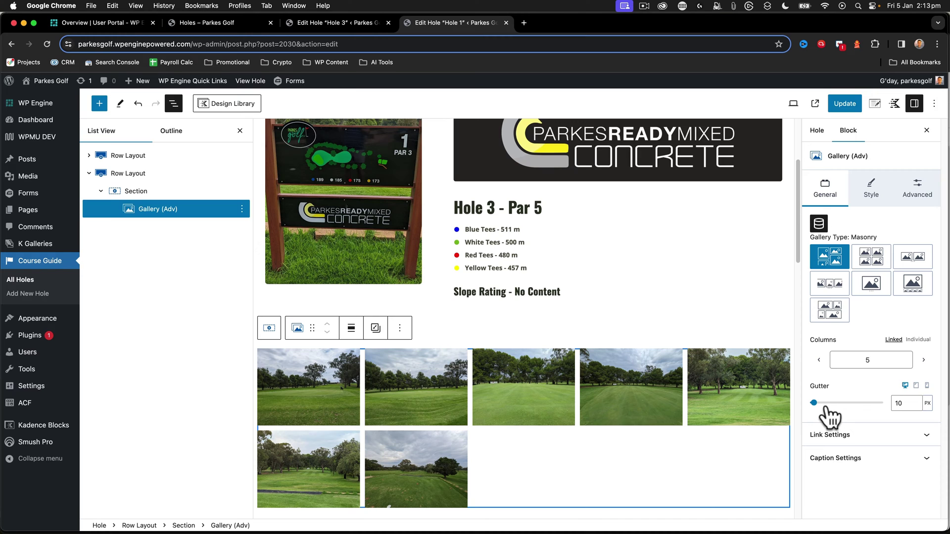
Link the gallery images to Media File with the Lightbox trigger and update the hole
left_click(831, 436)
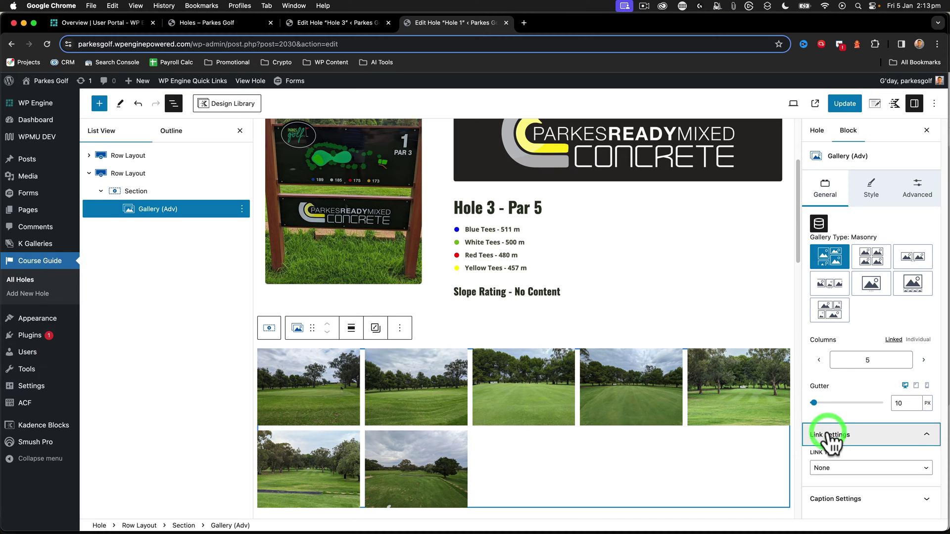
left_click(827, 468)
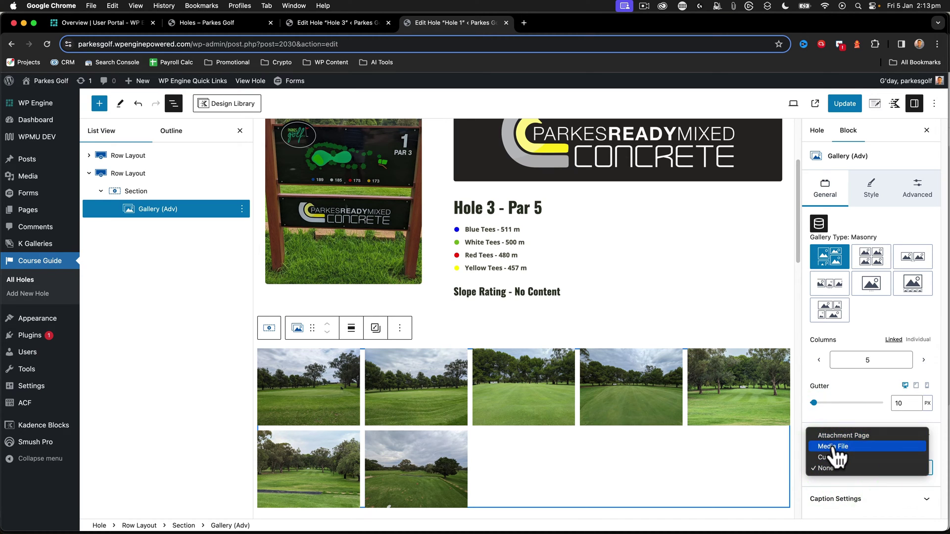
left_click(833, 447)
scroll(836, 455, "down", 1)
scroll(833, 448, "down", 1)
left_click(836, 478)
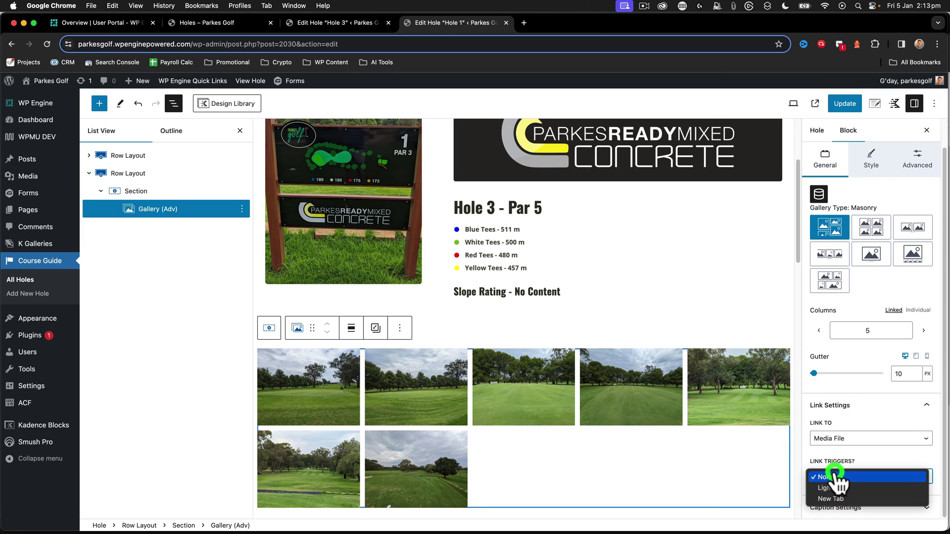
left_click(836, 488)
scroll(836, 483, "down", 1)
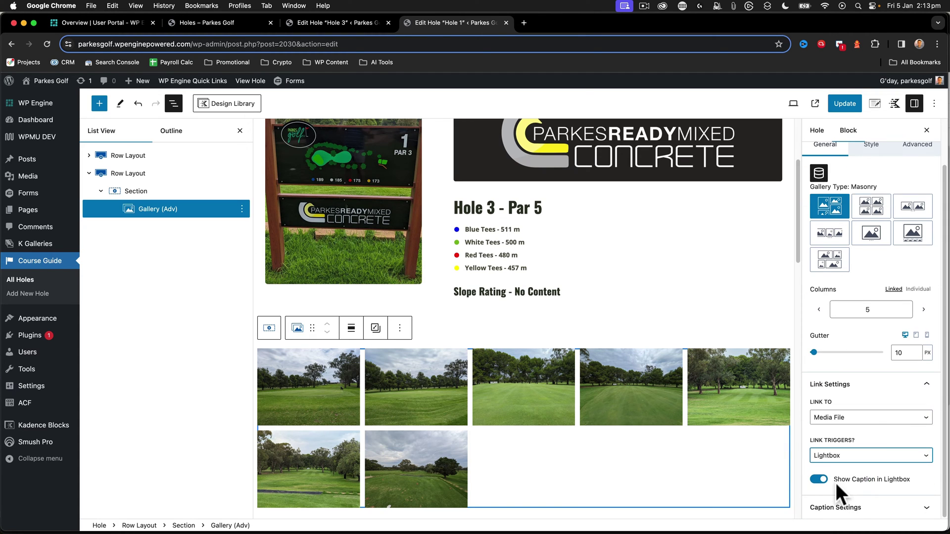
left_click(844, 103)
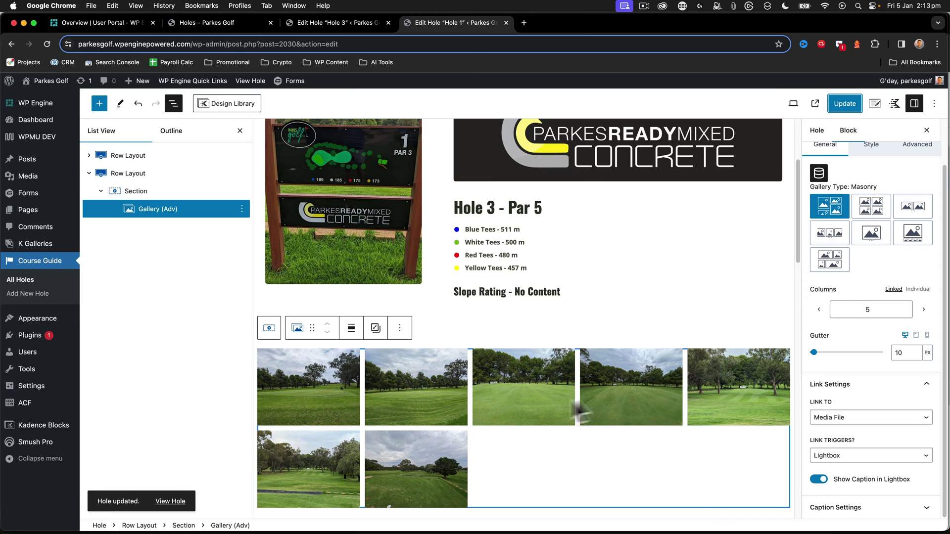
Review the gallery's image filter, shadow, padding and margin options, then return to its general settings
scroll(672, 397, "down", 5)
scroll(672, 396, "up", 5)
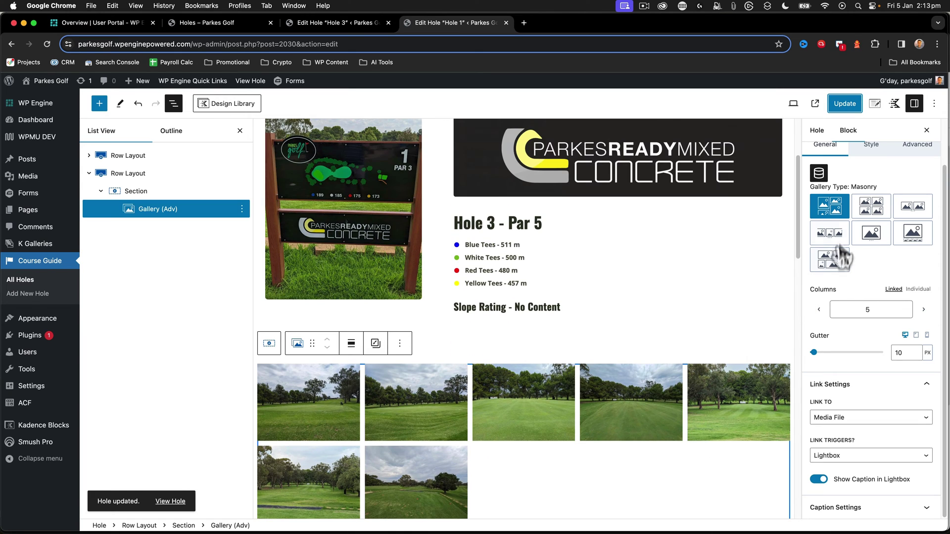
left_click(874, 144)
left_click(851, 302)
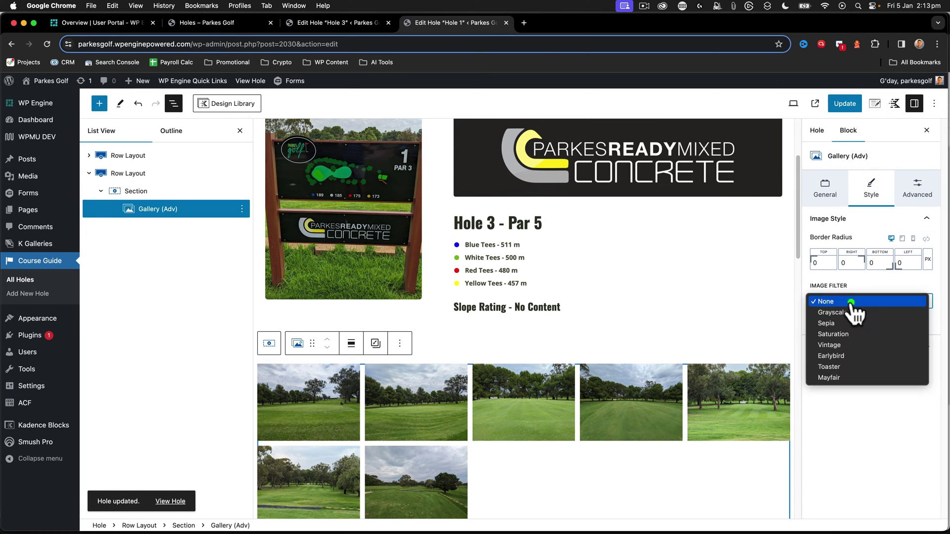
left_click(861, 301)
left_click(834, 349)
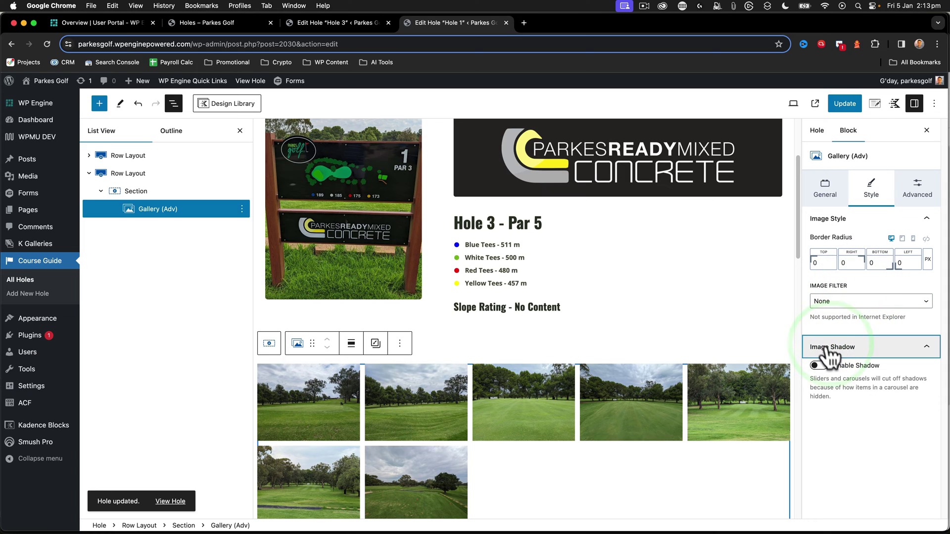
left_click(918, 189)
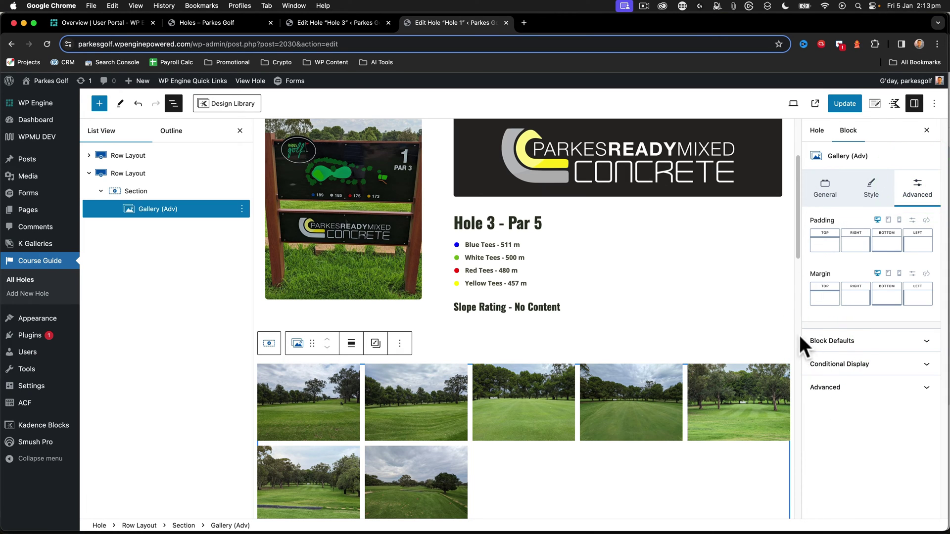
left_click(821, 191)
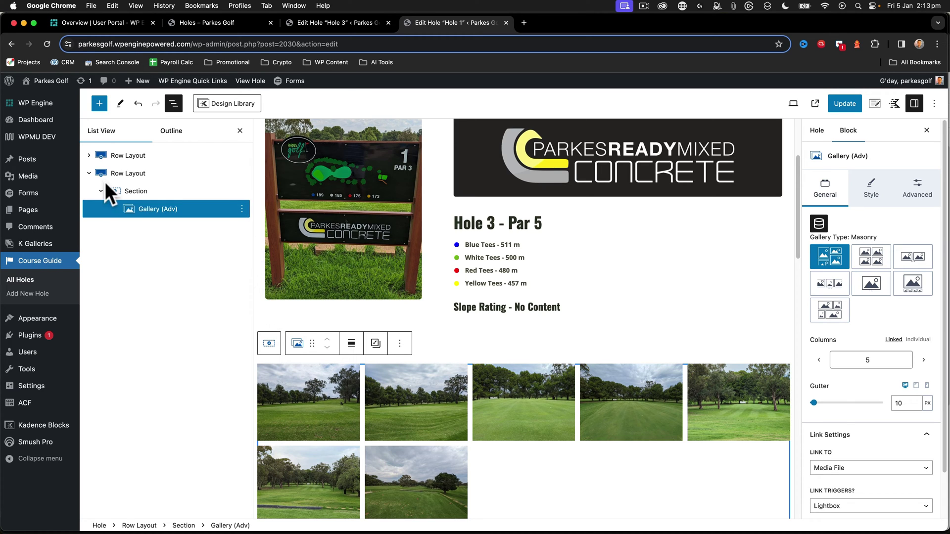
View the published Hole 1 page and browse through several gallery photos in the lightbox
left_click(89, 173)
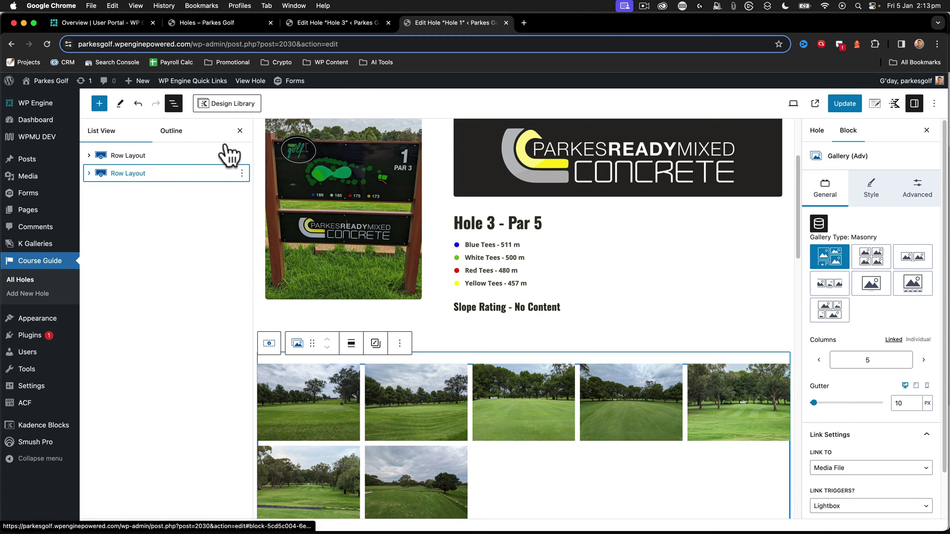
left_click(254, 81)
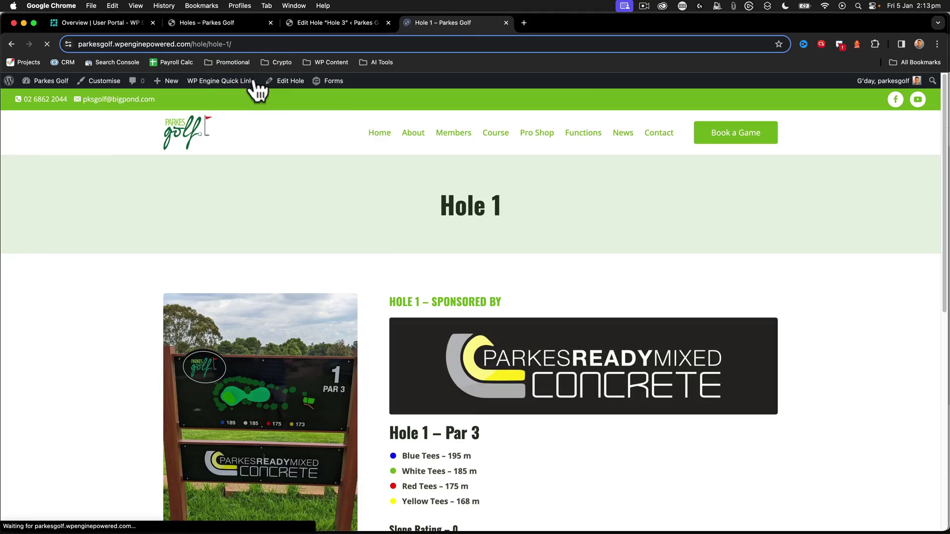
scroll(307, 212, "down", 7)
left_click(208, 293)
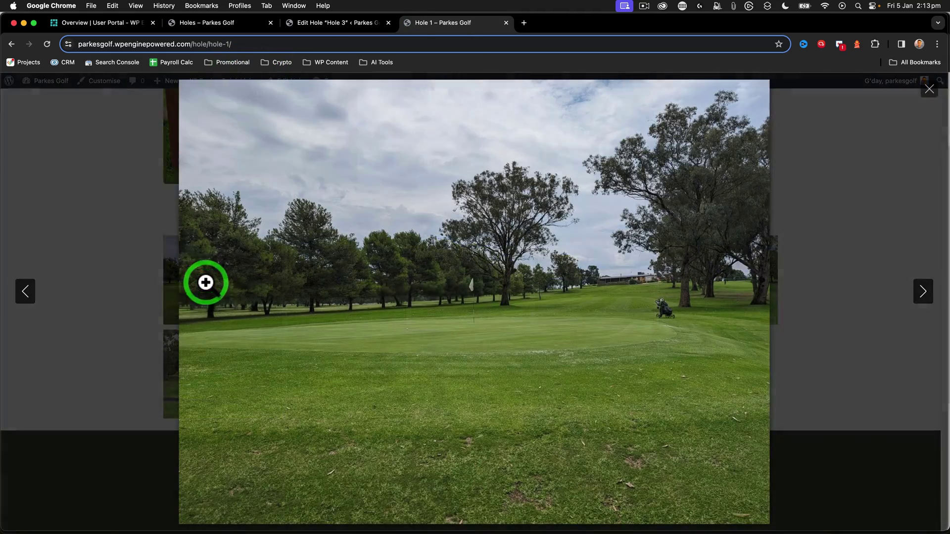
left_click(923, 292)
left_click(923, 292)
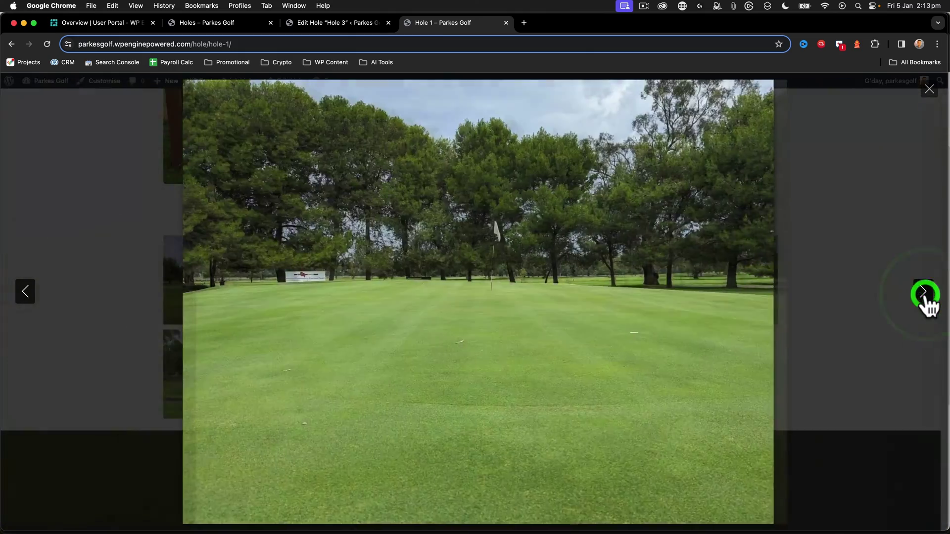
left_click(923, 293)
left_click(923, 292)
left_click(929, 90)
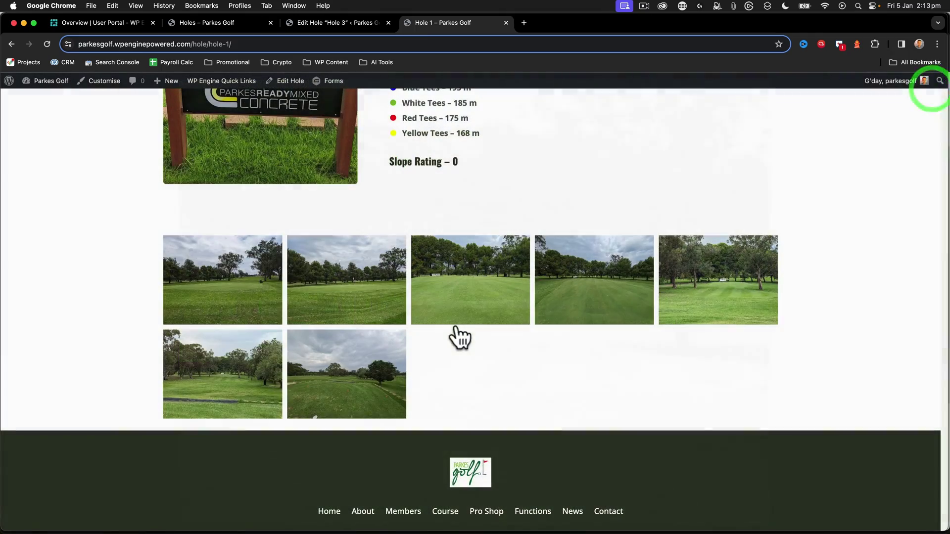
scroll(456, 327, "up", 5)
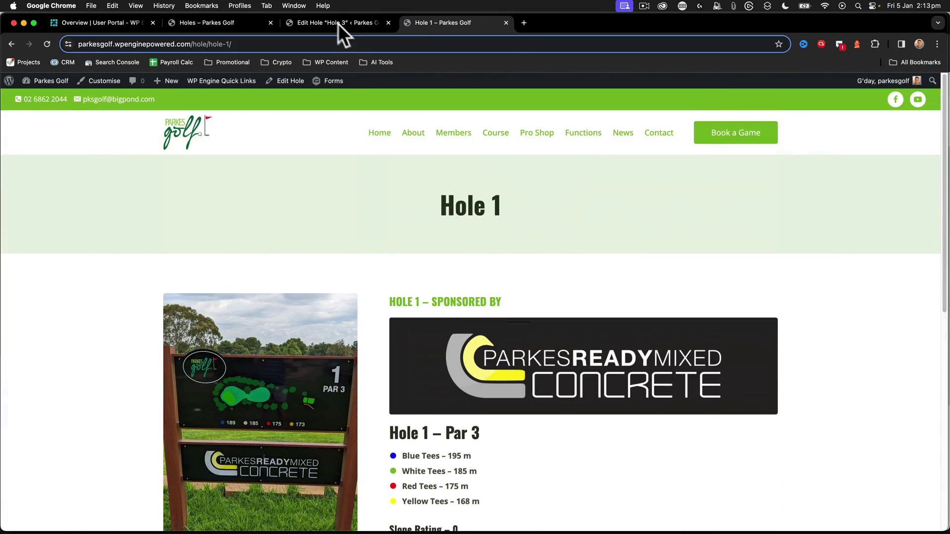
Switch to the Hole 3 editor and copy the third Row Layout block containing the flyover video
left_click(336, 23)
left_click(130, 174)
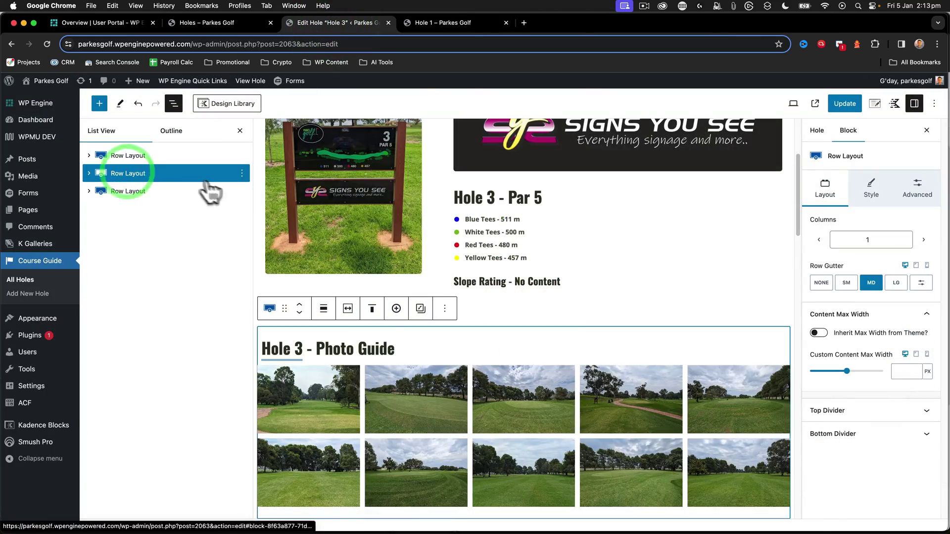
left_click(208, 191)
left_click(242, 191)
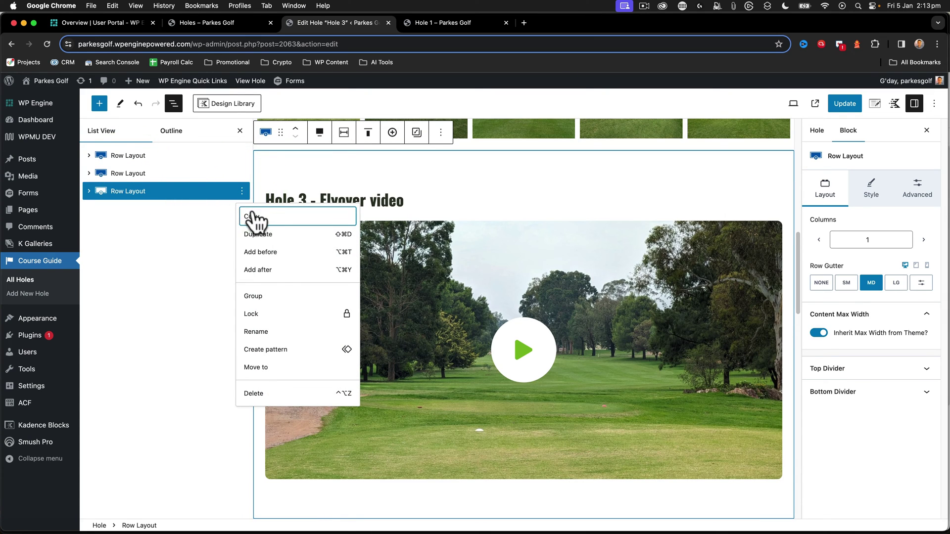
left_click(251, 217)
Open the Hole 1 page for editing and paste the copied flyover video row after its second Row Layout
left_click(435, 27)
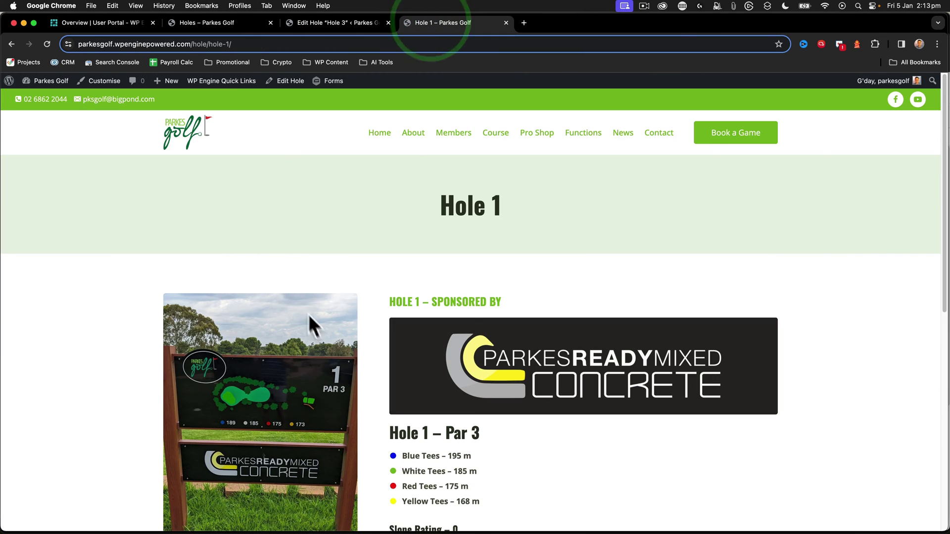
left_click(286, 79)
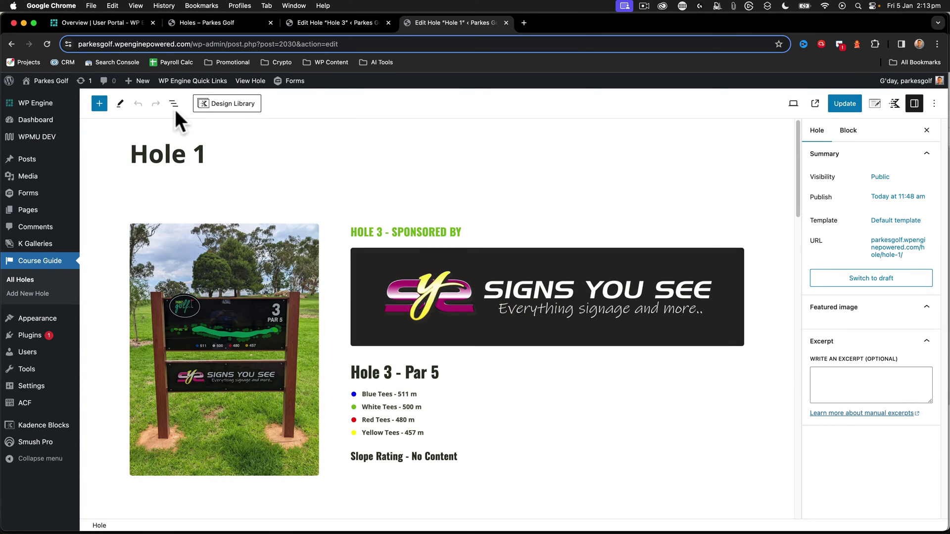
left_click(173, 103)
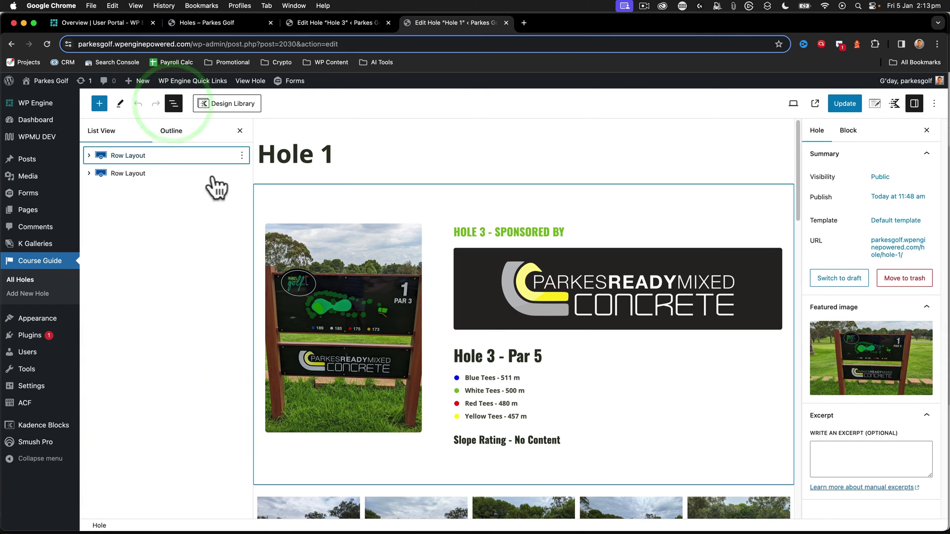
left_click(242, 173)
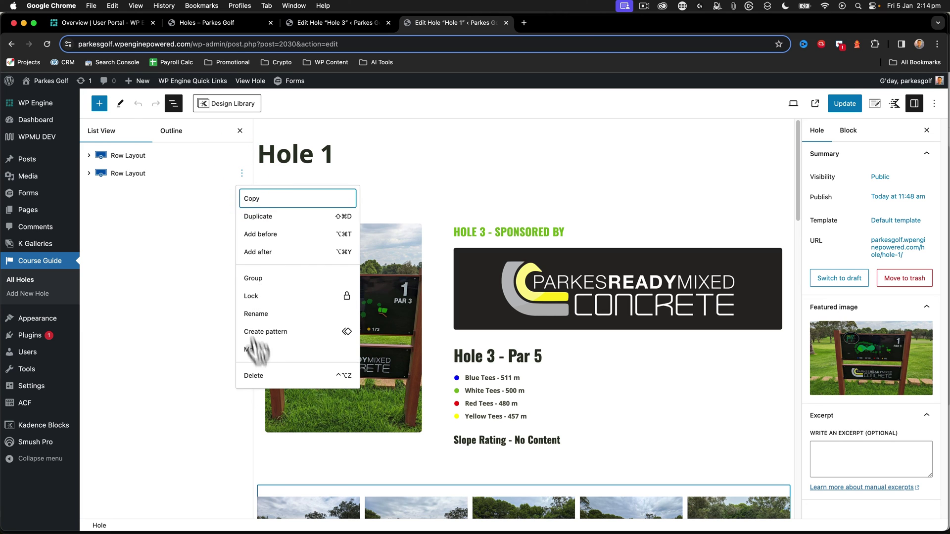
left_click(261, 252)
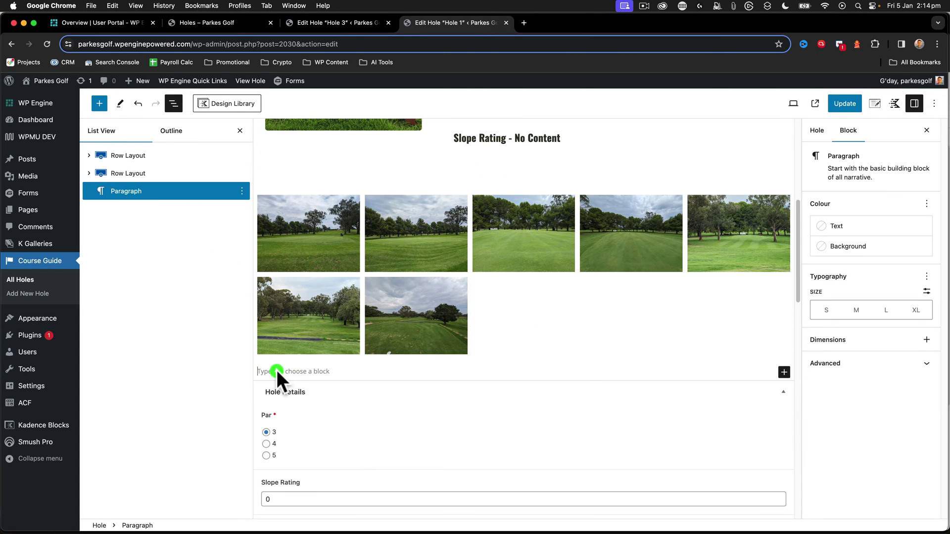
key("super+v")
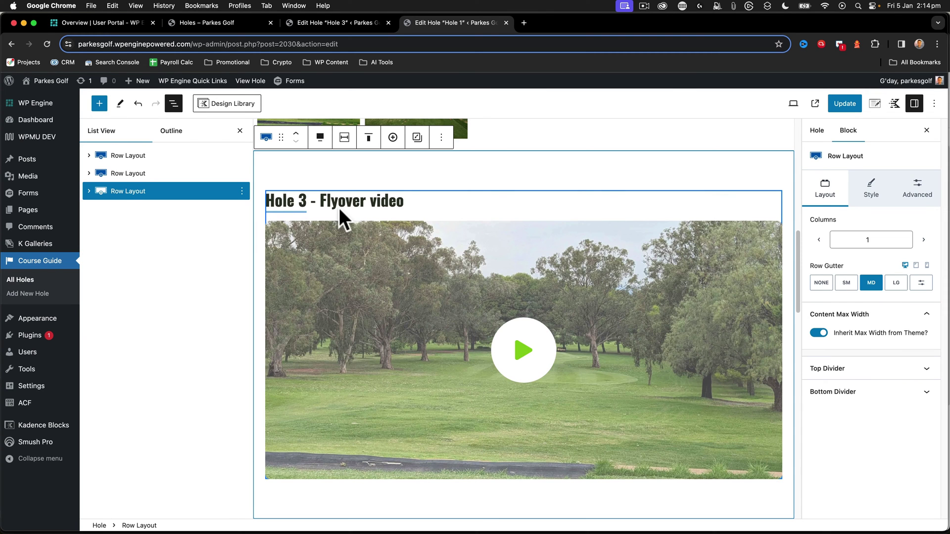
Refresh the pasted flyover heading's Post Title dynamic content and check the Video Popup's settings against the hole's image and video fields
left_click(299, 198)
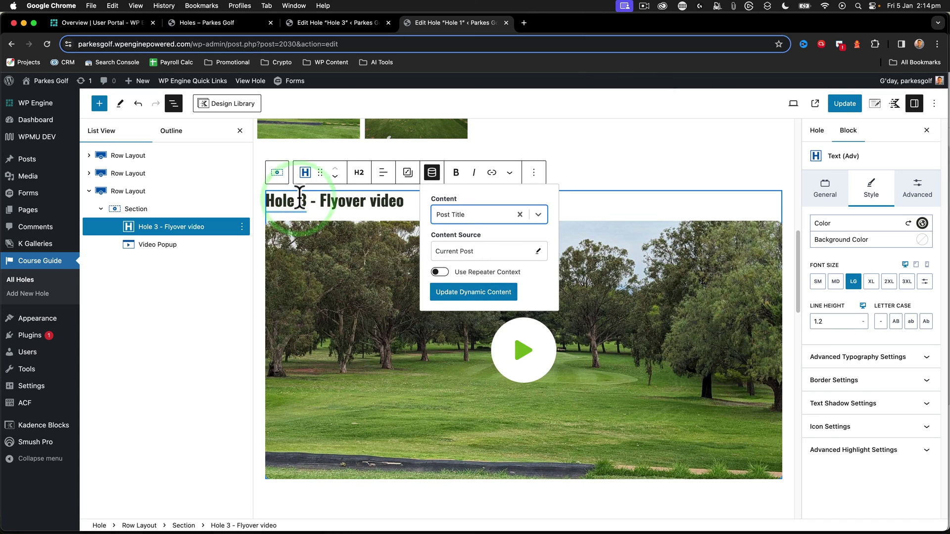
left_click(472, 292)
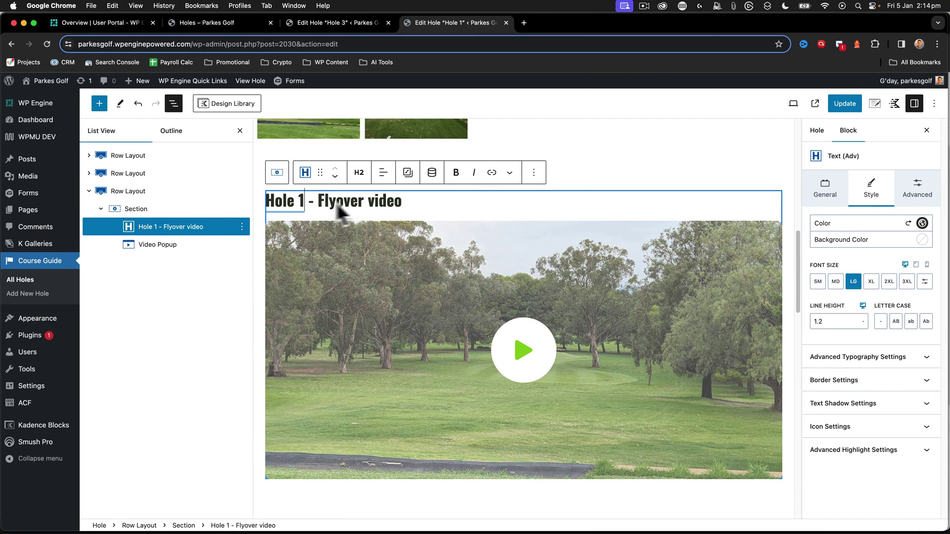
left_click(395, 296)
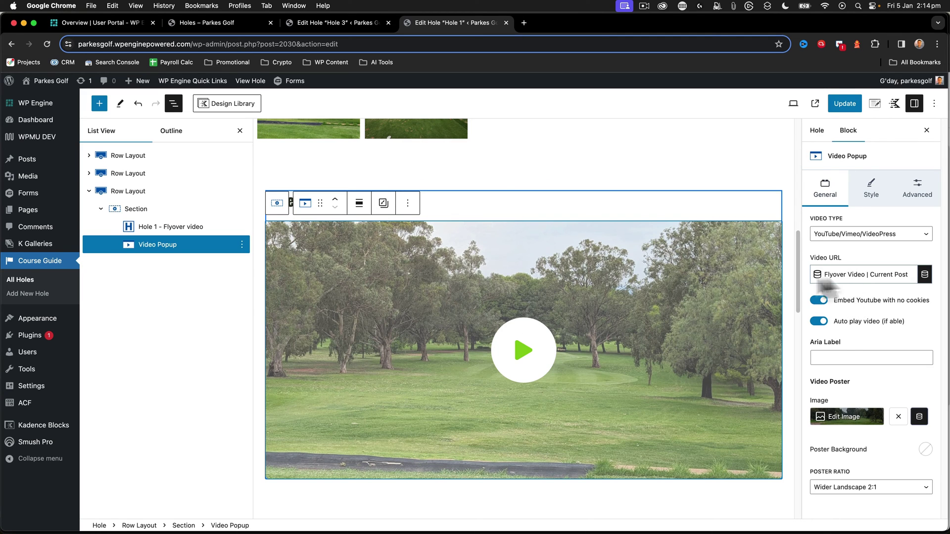
scroll(478, 416, "down", 15)
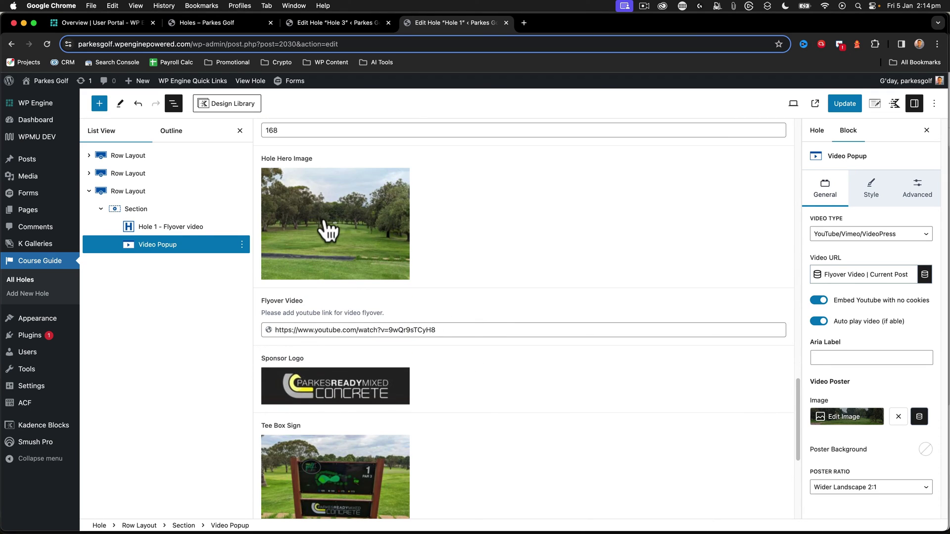
scroll(476, 313, "up", 10)
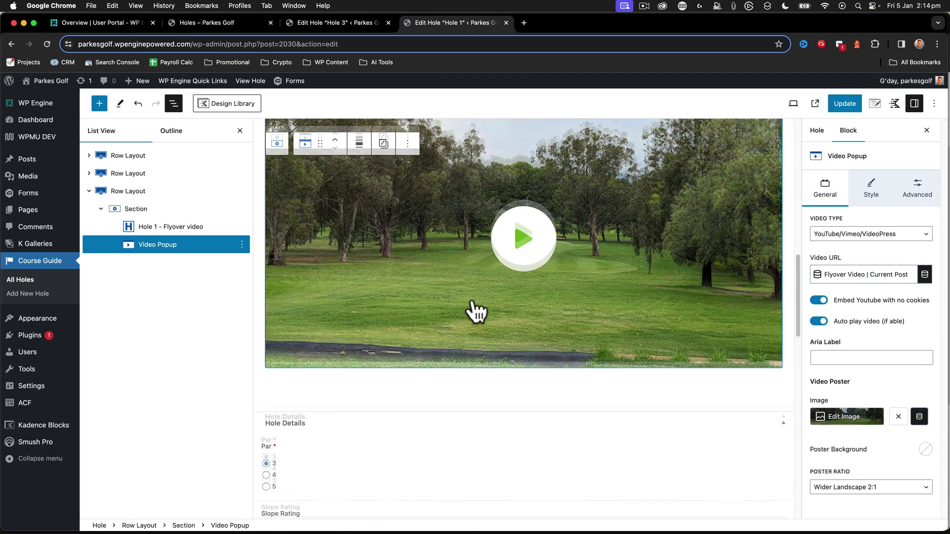
scroll(563, 207, "up", 10)
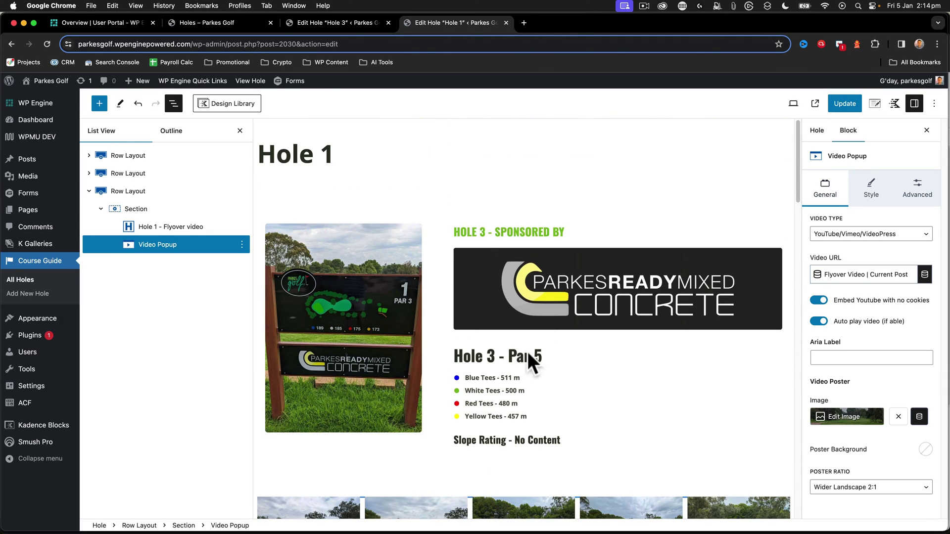
Switch to the Hole 3 editor and copy the Photo Guide heading from the section in its second Row Layout
left_click(334, 23)
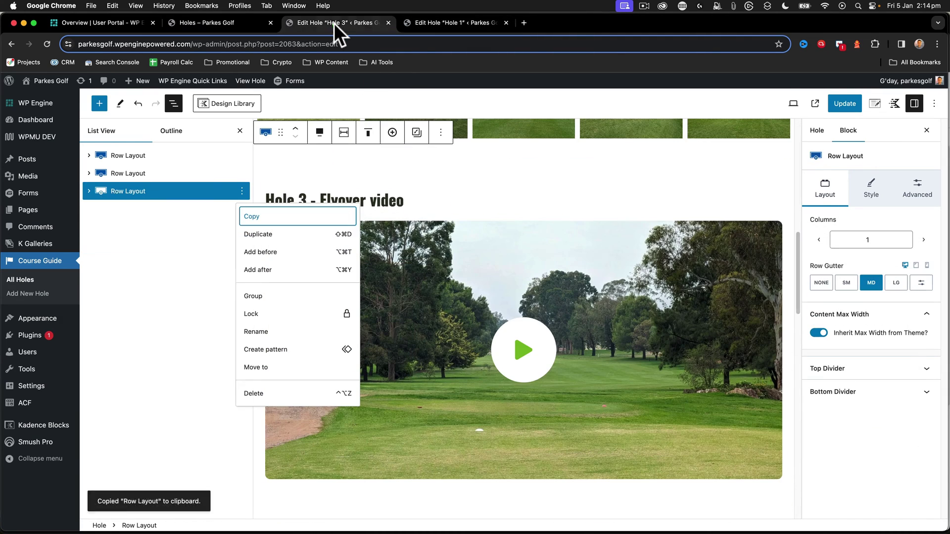
left_click(89, 174)
left_click(101, 191)
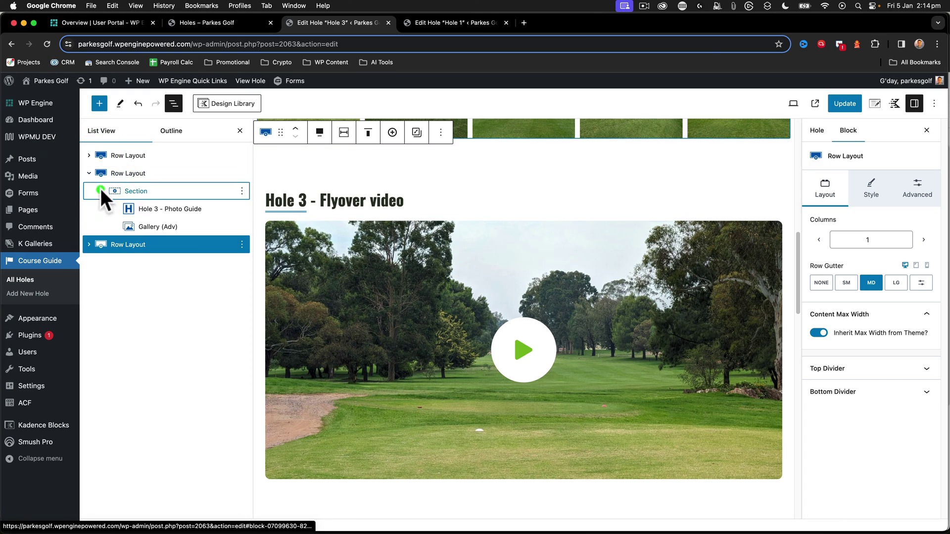
left_click(184, 207)
left_click(242, 209)
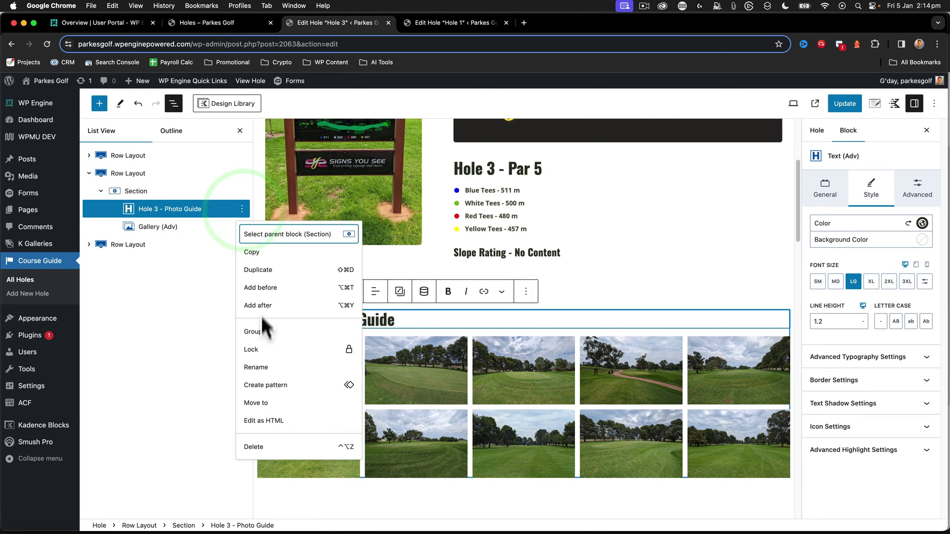
left_click(254, 252)
left_click(254, 251)
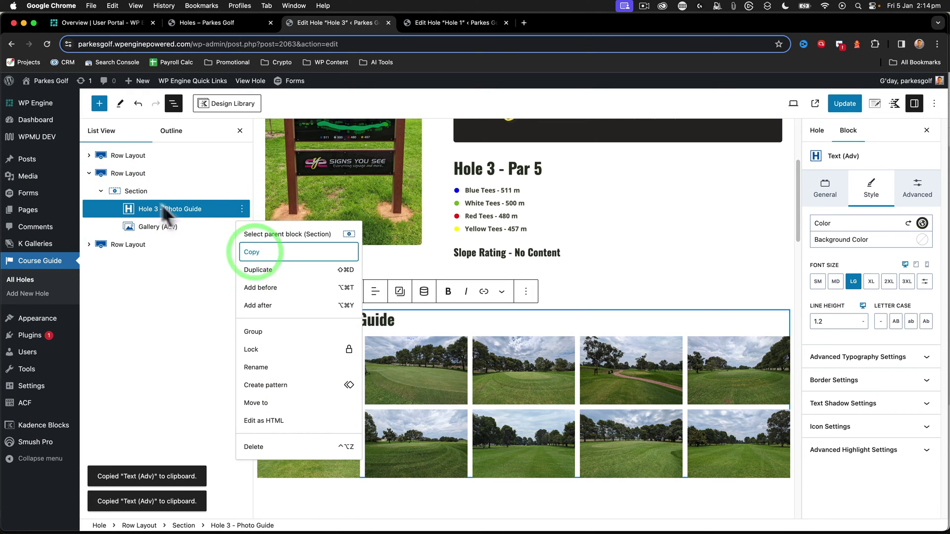
Return to the Hole 1 editor and add an empty block before the Gallery (Adv) block in the second row's section
left_click(453, 23)
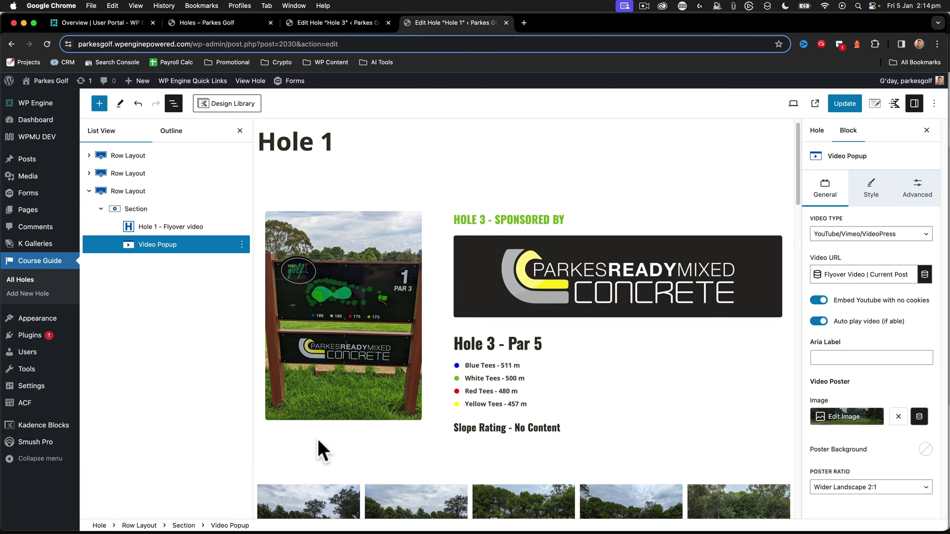
scroll(317, 438, "down", 1)
left_click(128, 173)
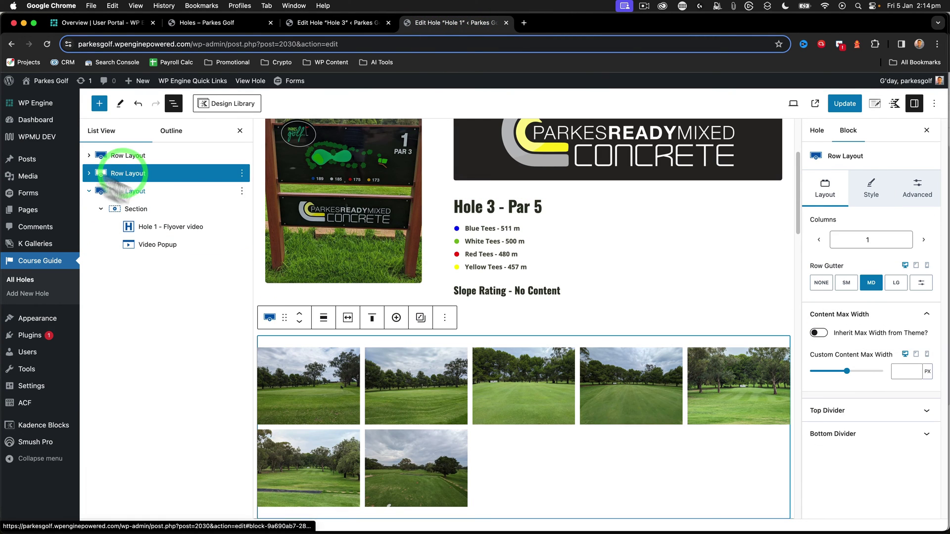
left_click(89, 173)
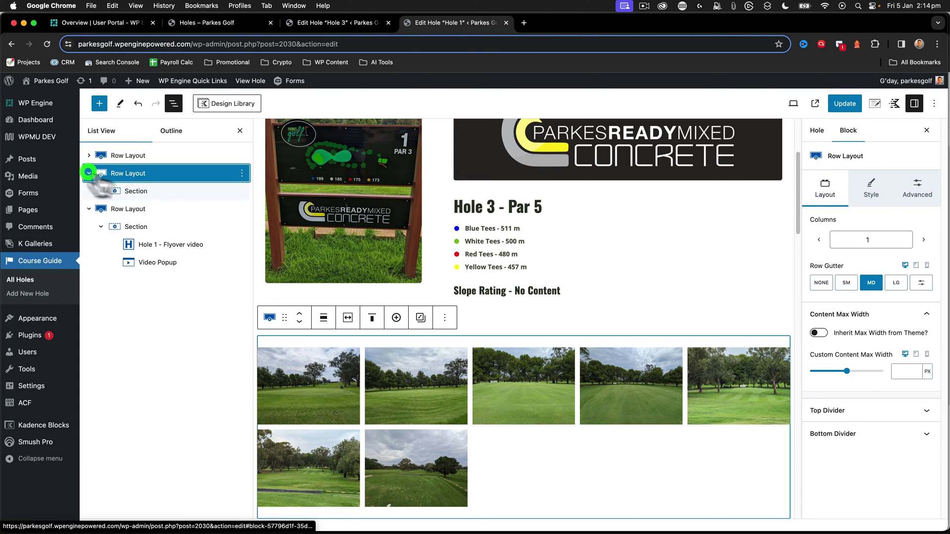
left_click(129, 191)
left_click(101, 191)
left_click(191, 208)
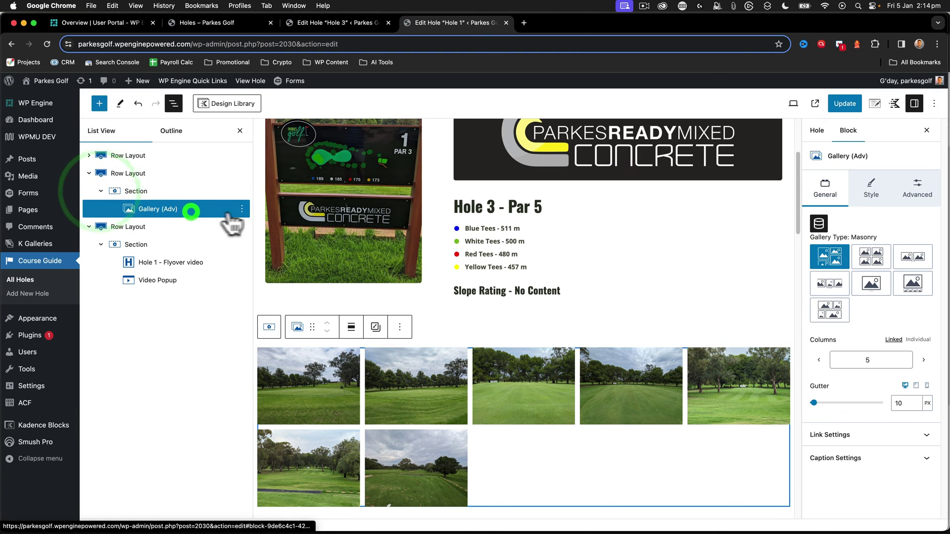
left_click(241, 208)
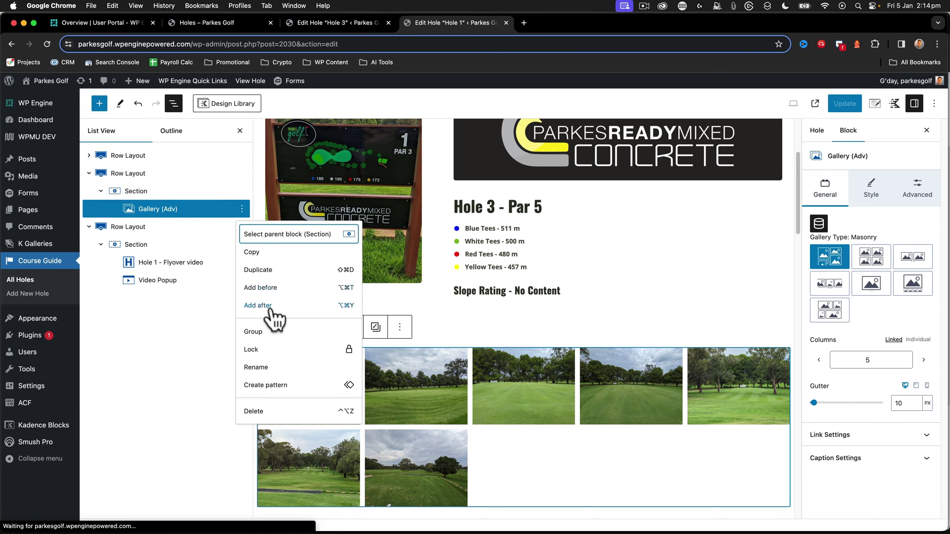
left_click(266, 288)
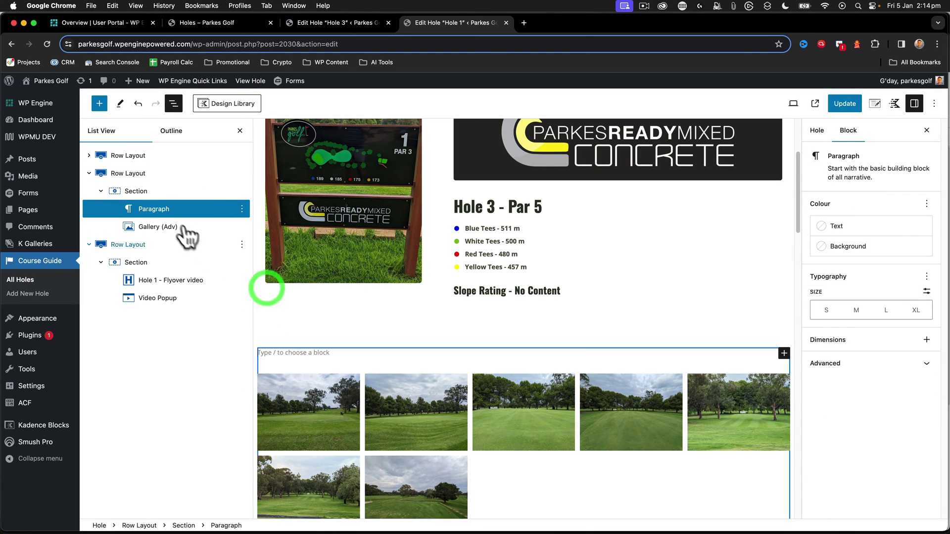
Paste the Photo Guide heading into the empty block above the gallery and refresh its Post Title dynamic content
left_click(298, 352)
scroll(297, 353, "down", 3)
key("cmd+v")
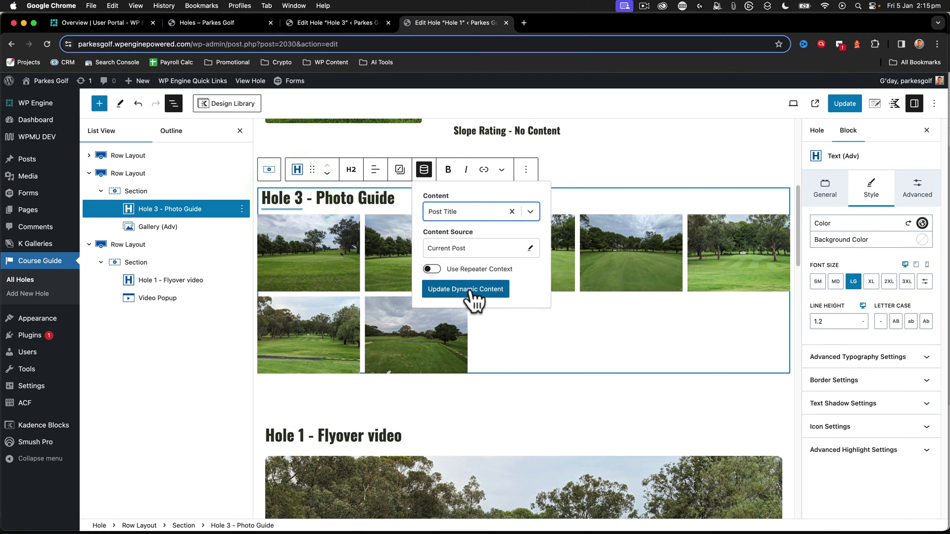
left_click(471, 289)
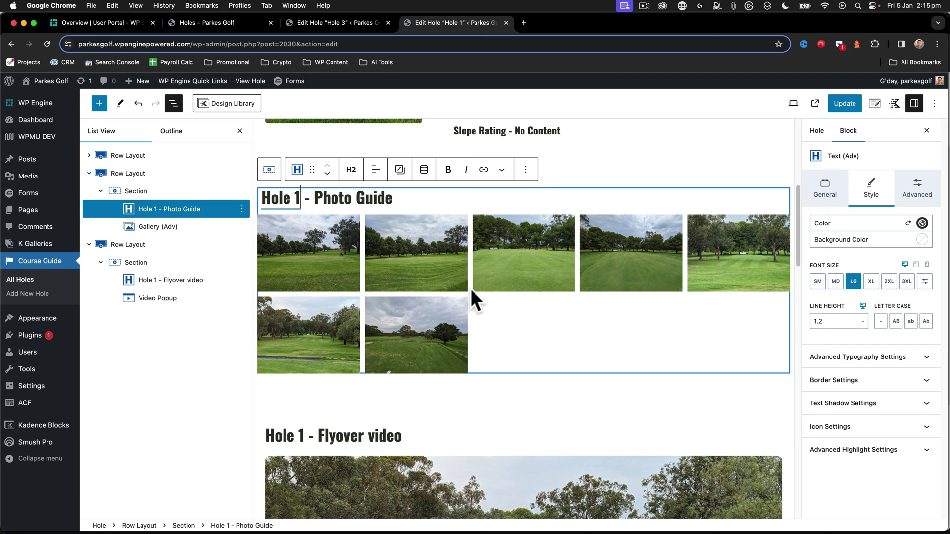
Save Hole 1 with a Slope Rating of 3 and refresh the slope rating heading's custom field content
scroll(475, 347, "down", 5)
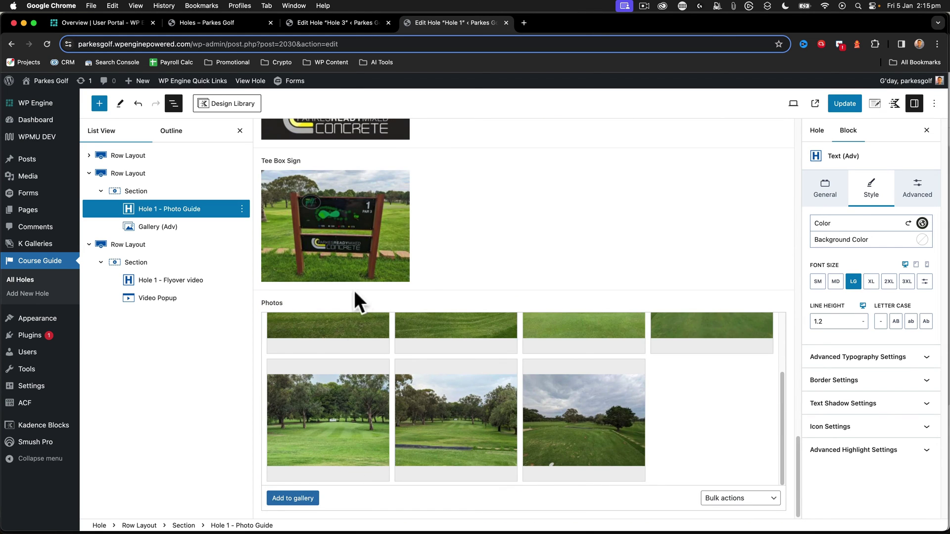
scroll(421, 274, "up", 15)
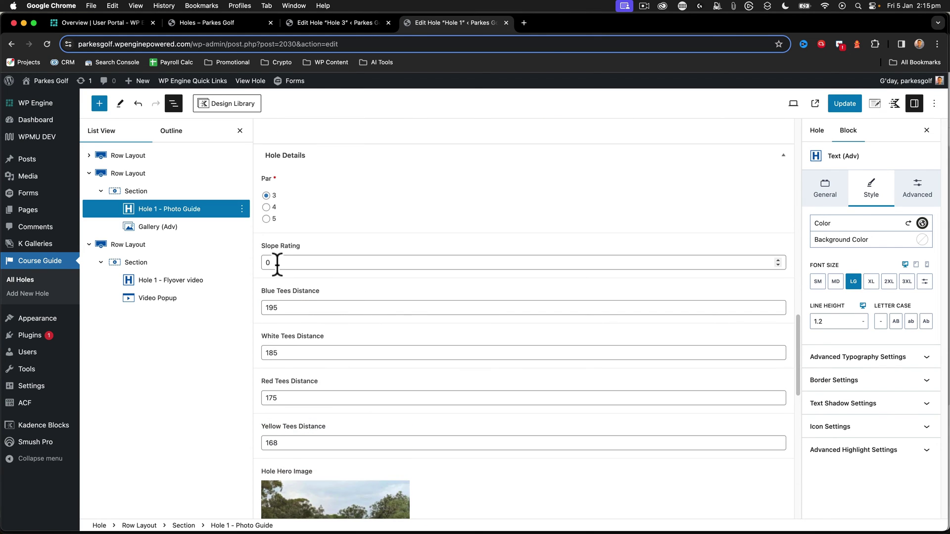
double_click(277, 263)
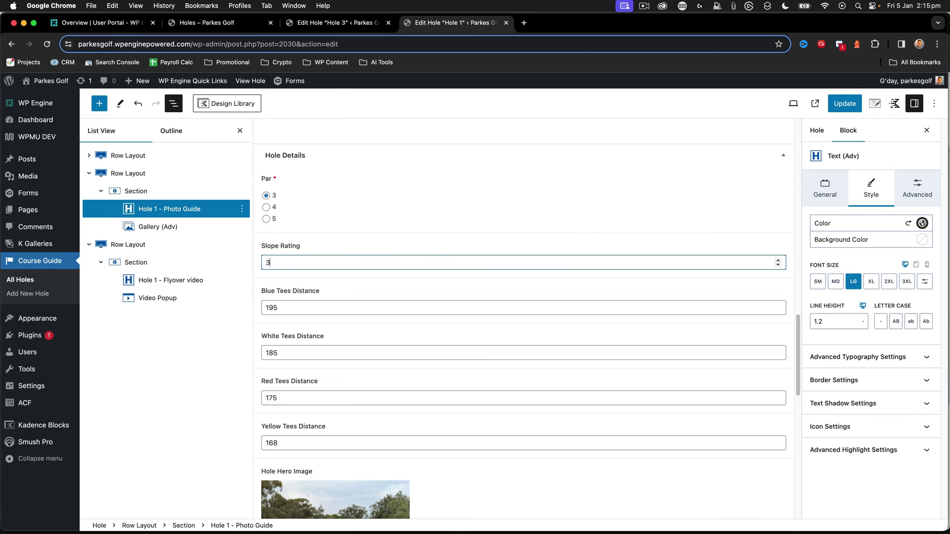
left_click(849, 108)
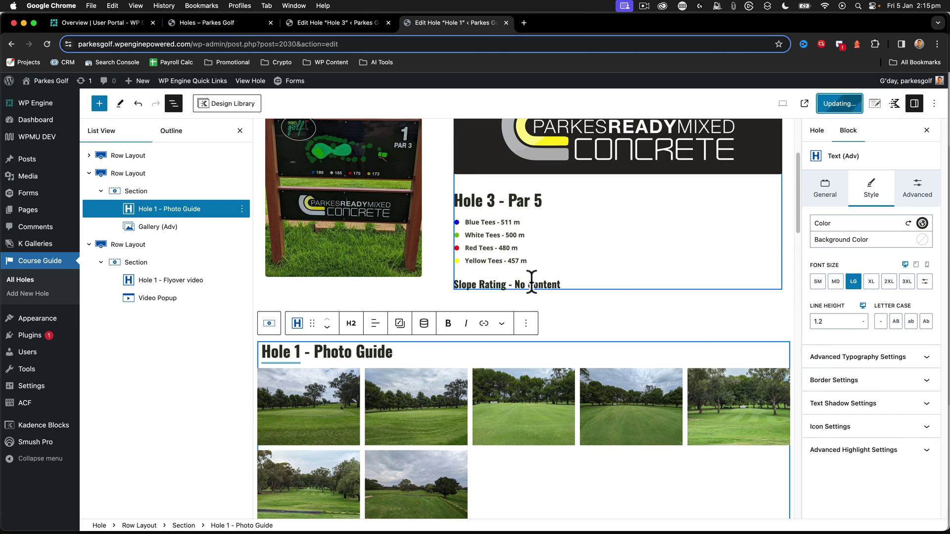
left_click(532, 287)
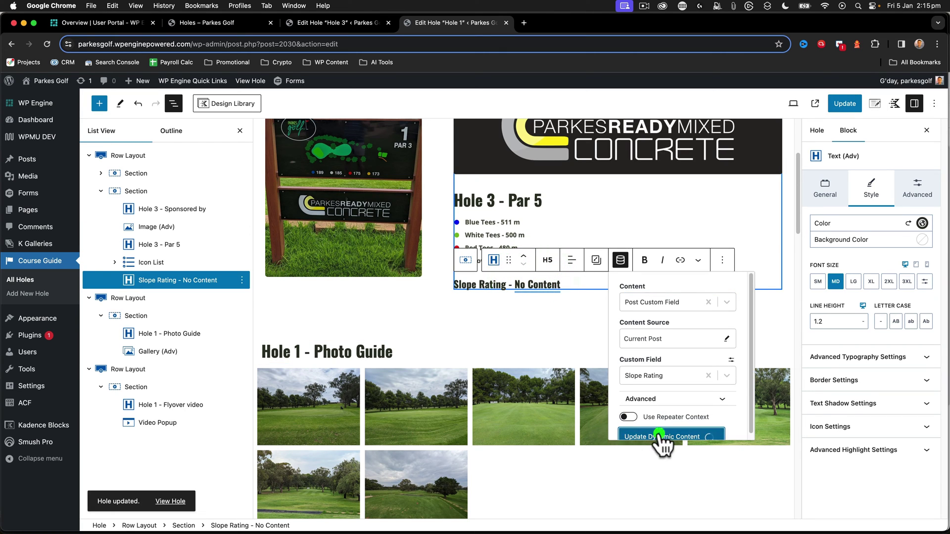
left_click(662, 437)
left_click(508, 222)
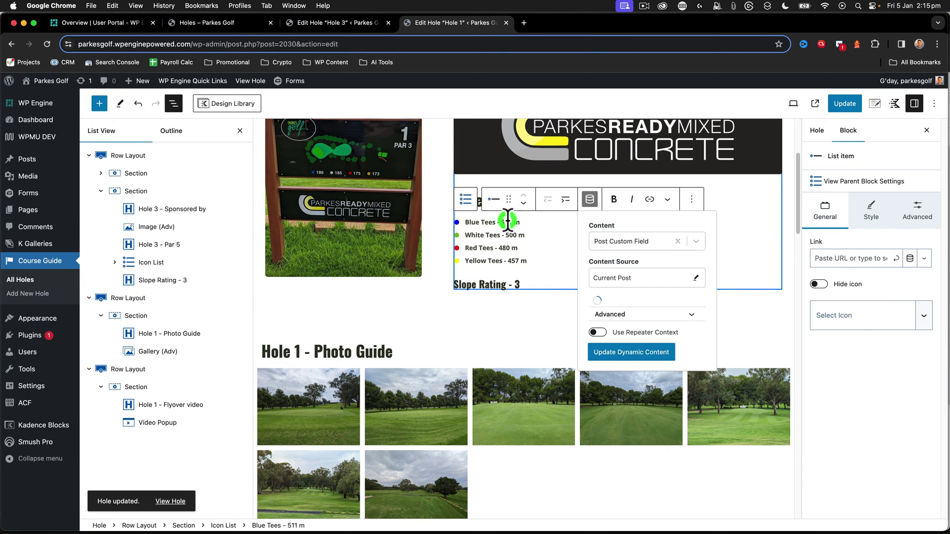
left_click(649, 352)
left_click(619, 280)
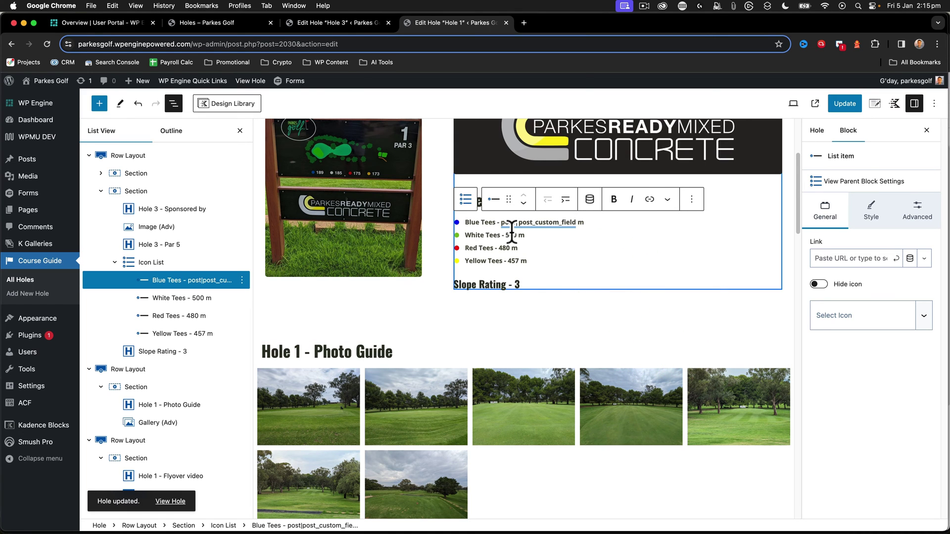
key("super+z")
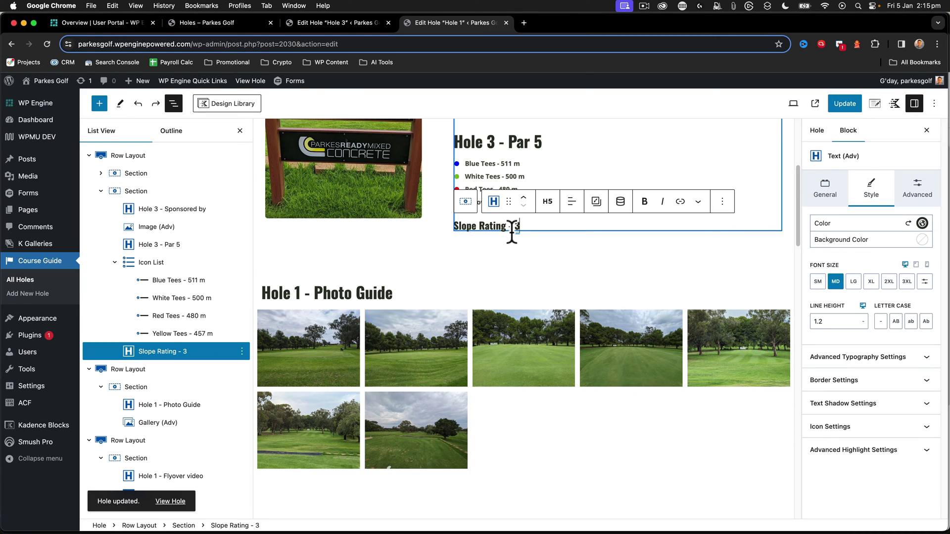
Refresh the Blue Tees and White Tees list items from their Blue Tees Distance and White Tees Distance custom fields
left_click(507, 161)
left_click(635, 322)
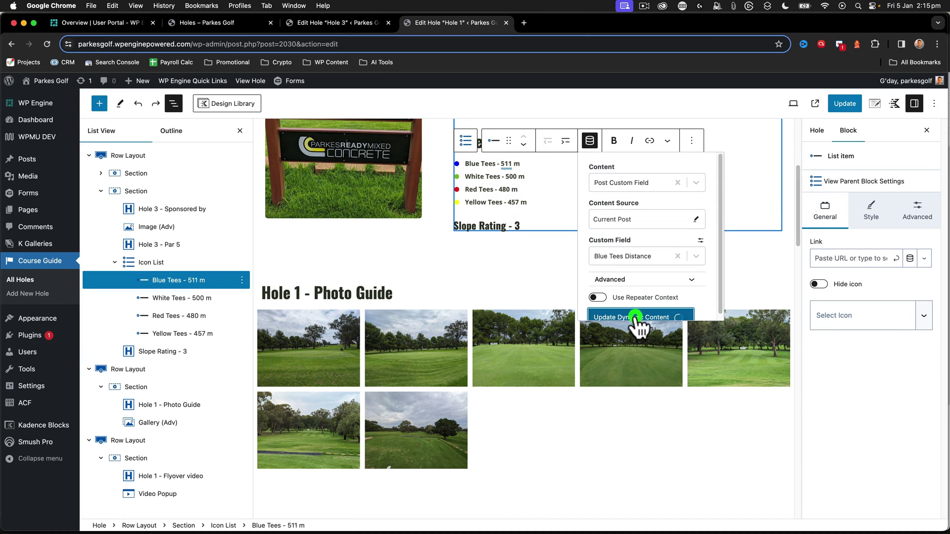
left_click(509, 177)
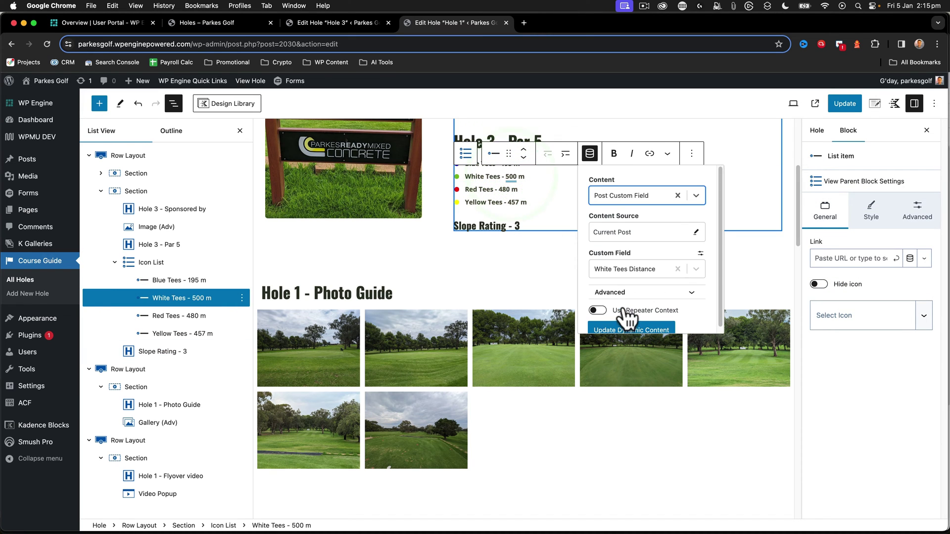
left_click(623, 328)
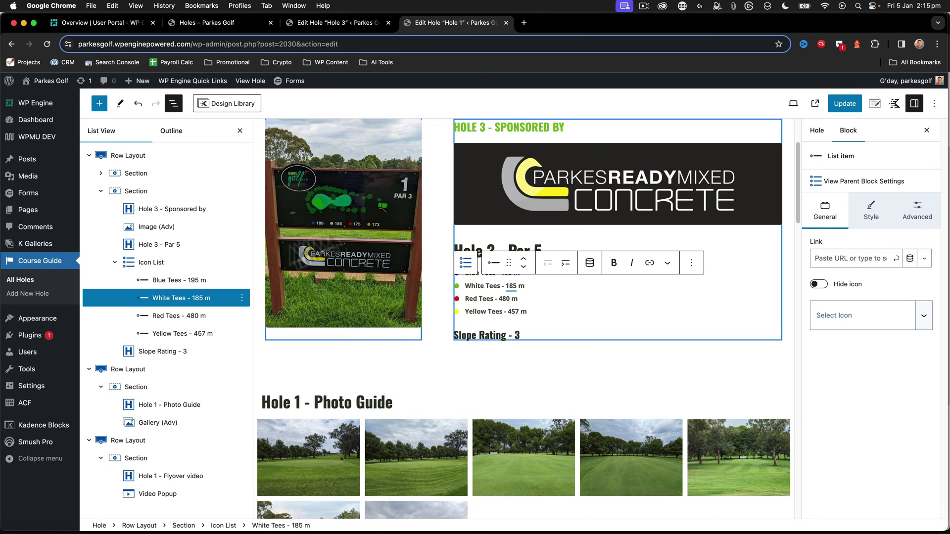
Save the Hole 1 post with its refreshed tee distance list items
left_click(844, 103)
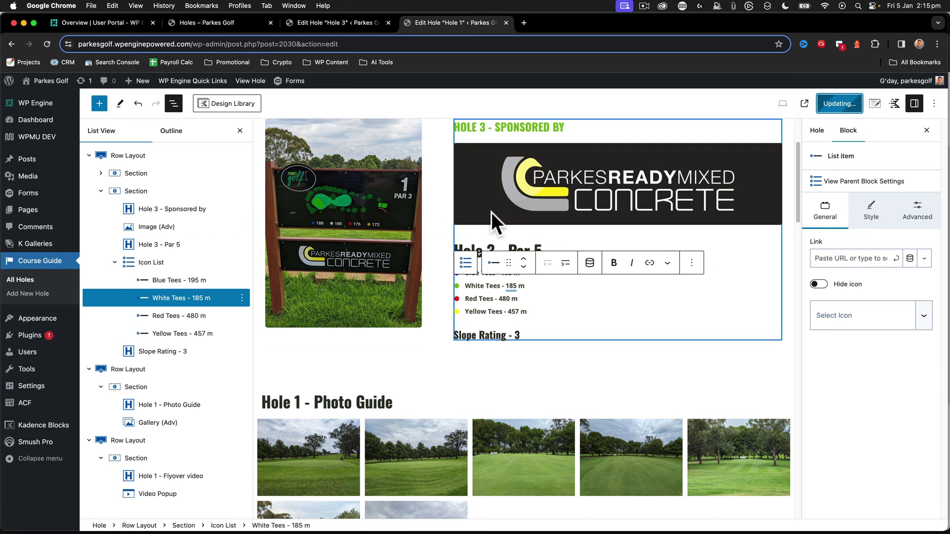
scroll(391, 262, "down", 6)
scroll(391, 257, "down", 4)
scroll(388, 256, "up", 11)
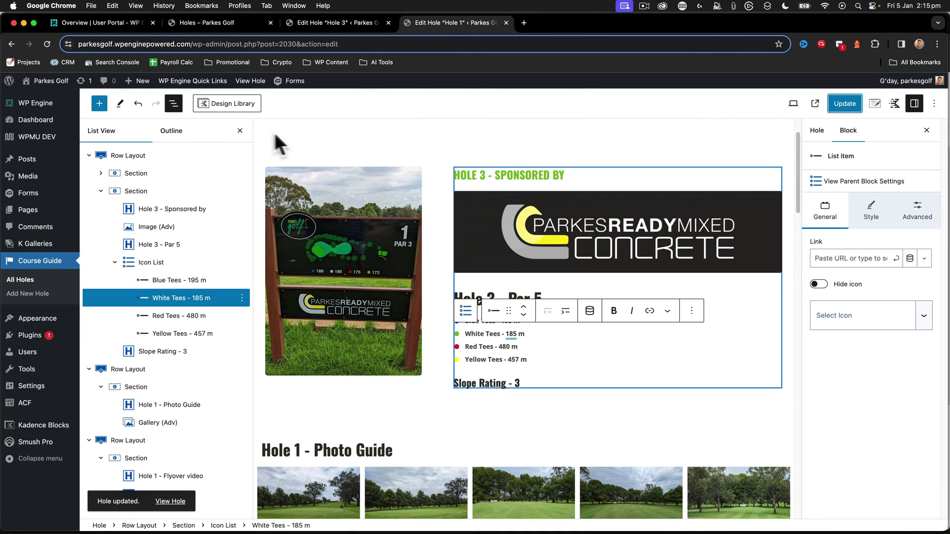
Collapse the Row Layout blocks in the block outline and select all three together
left_click(89, 155)
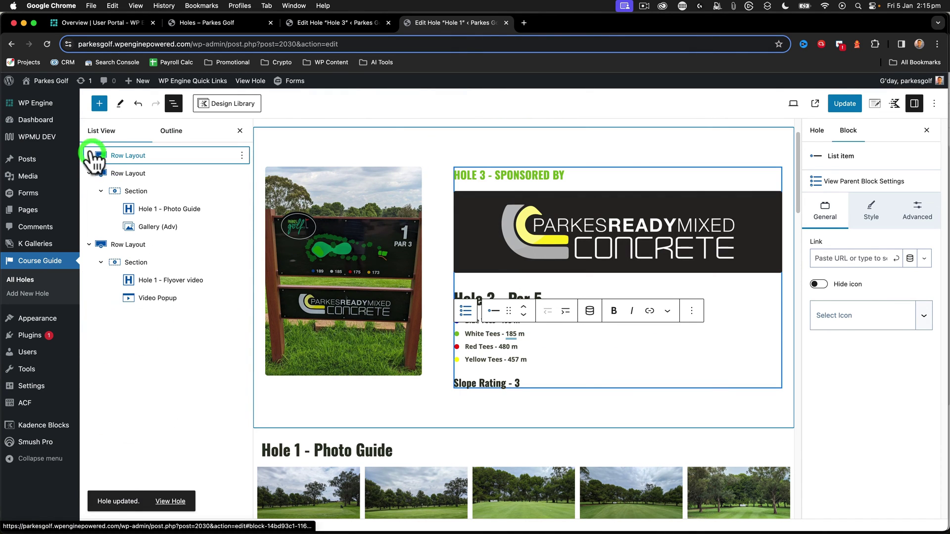
left_click(89, 173)
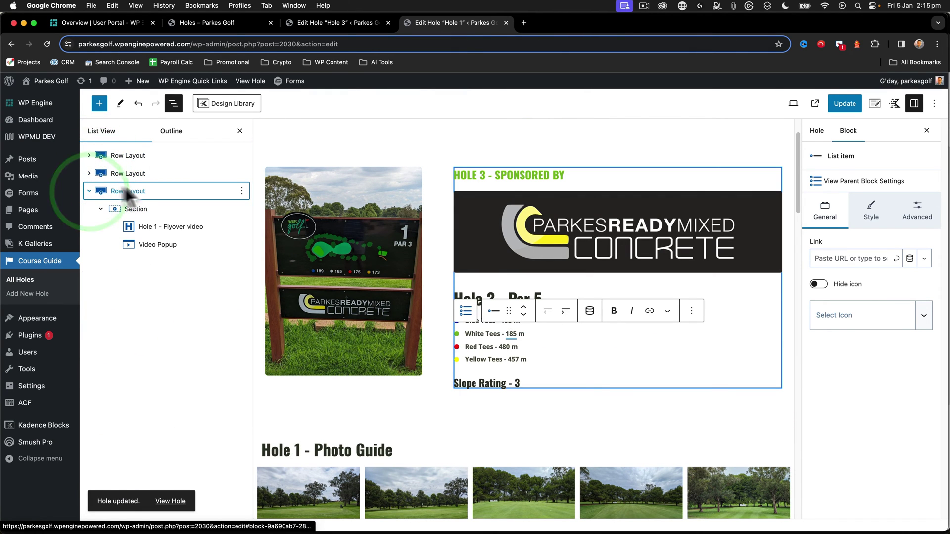
left_click(130, 191)
left_click(134, 155, "shift")
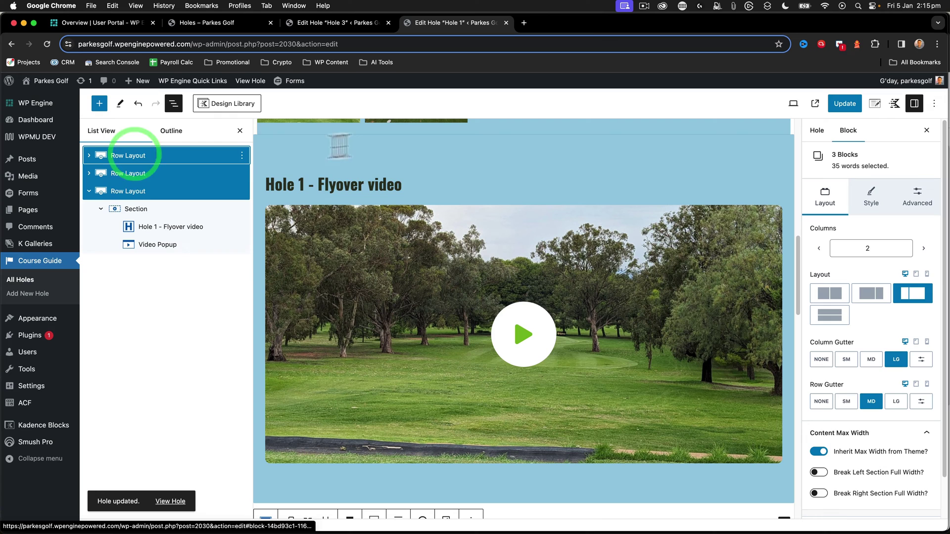
left_click(242, 156)
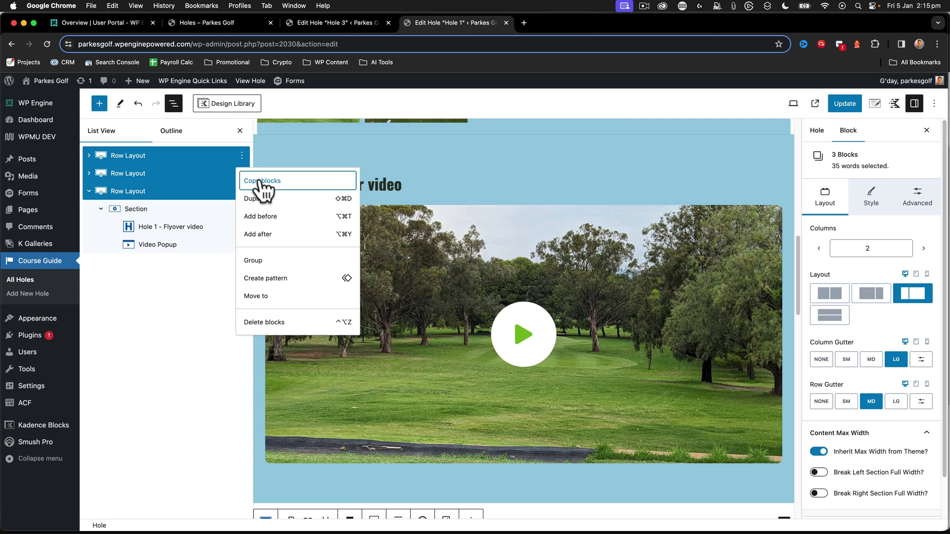
left_click(89, 191)
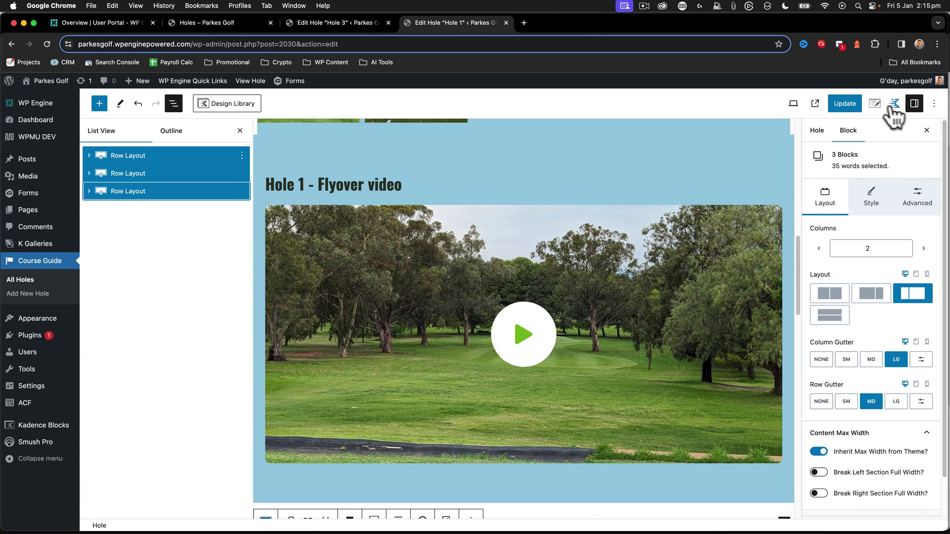
Enter "Par 3 - 189 m" as the excerpt of the Hole 1 post
left_click(817, 131)
left_click(829, 452)
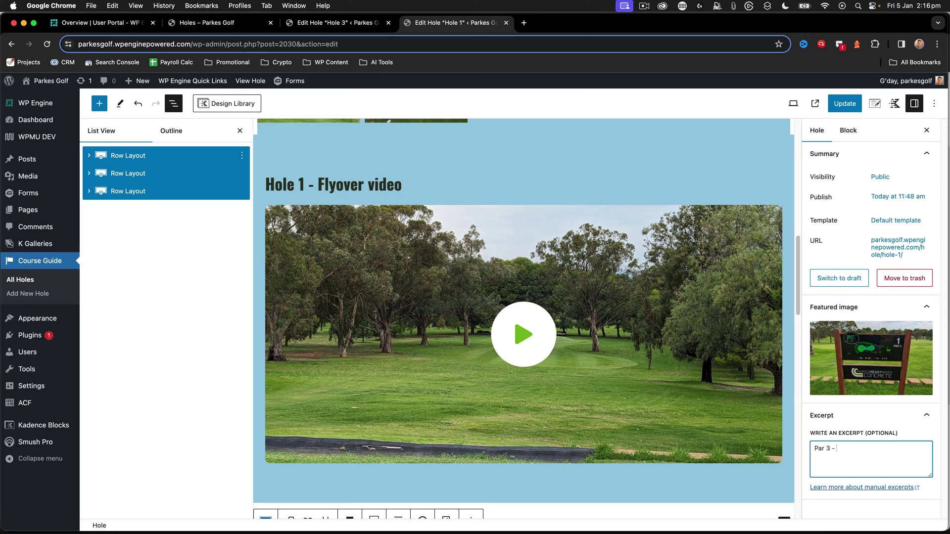
scroll(495, 369, "up", 10)
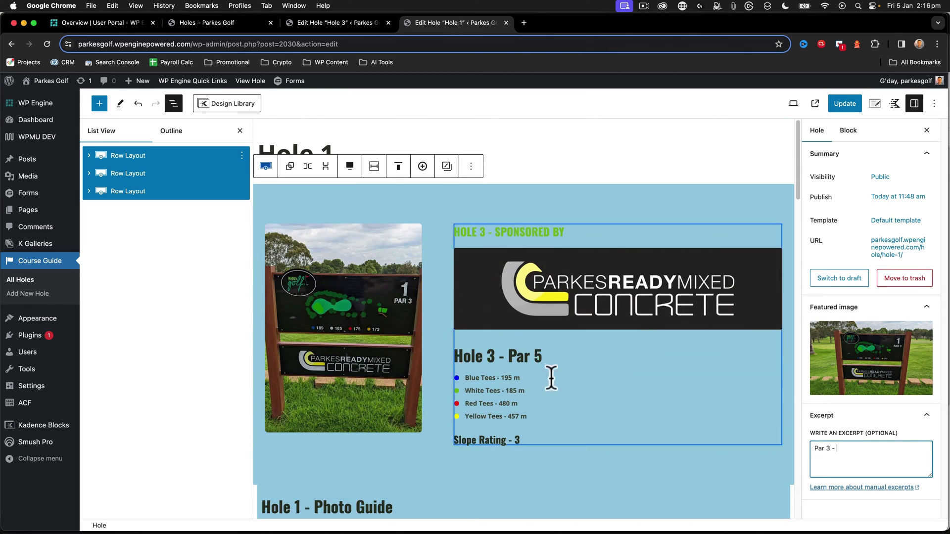
scroll(542, 395, "down", 10)
scroll(475, 354, "up", 3)
scroll(494, 376, "down", 4)
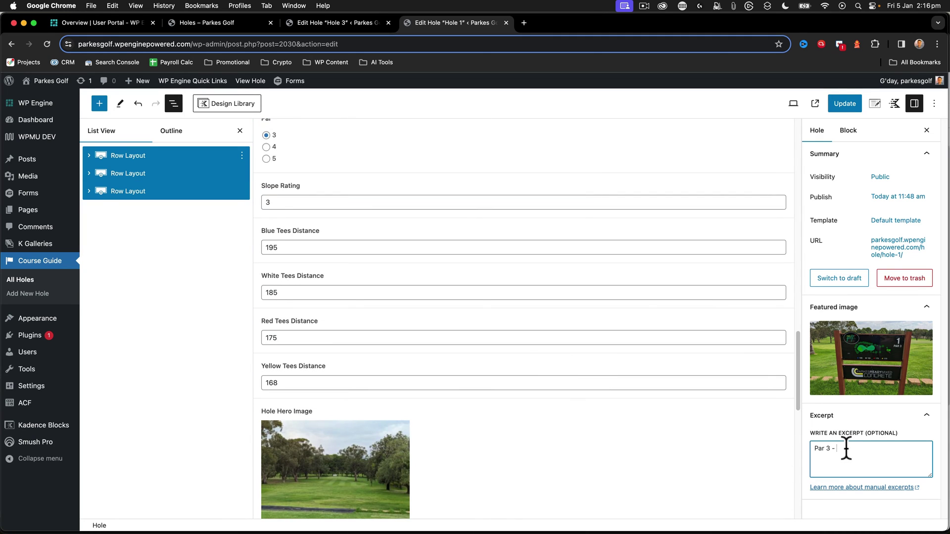
type("189")
Set the Blue Tees Distance custom field to 190, checking the distances on the tee box sign photo
double_click(270, 247)
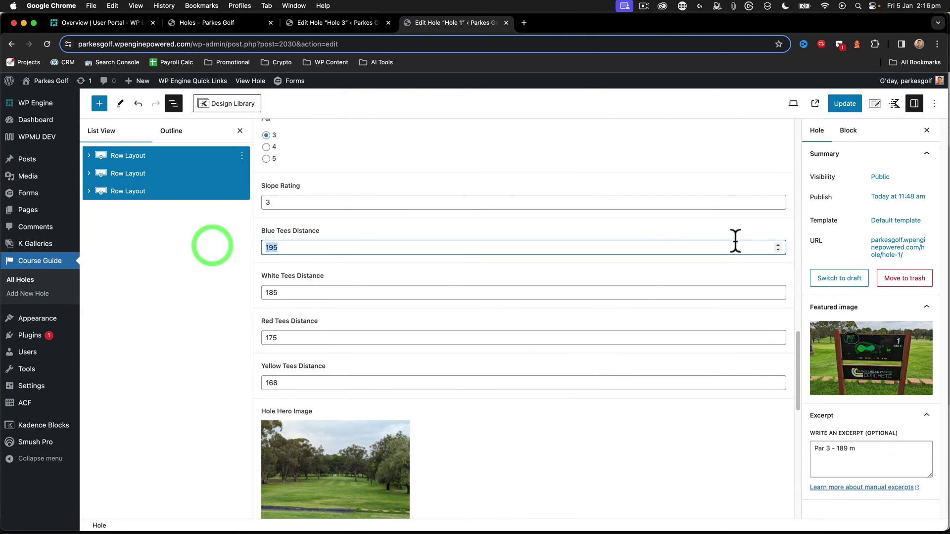
type("189")
scroll(323, 299, "up", 10)
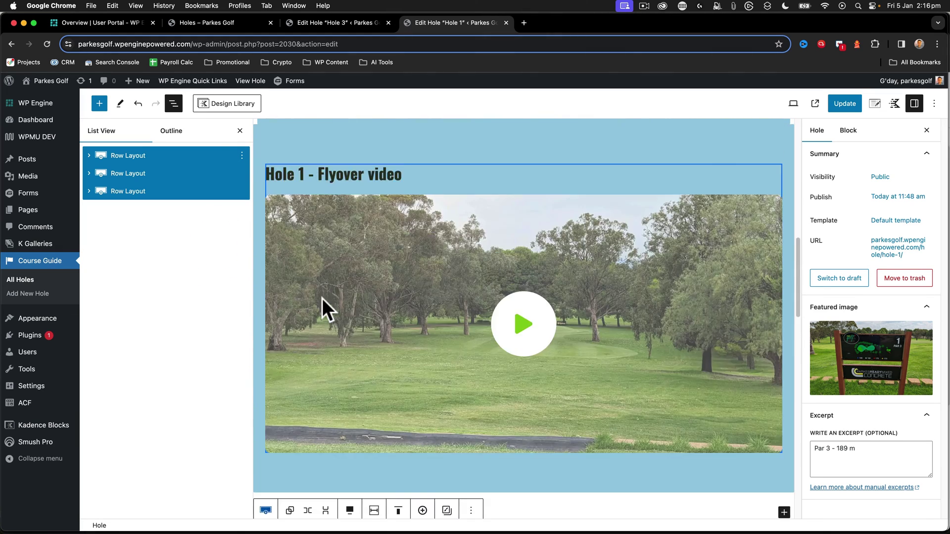
scroll(340, 287, "down", 10)
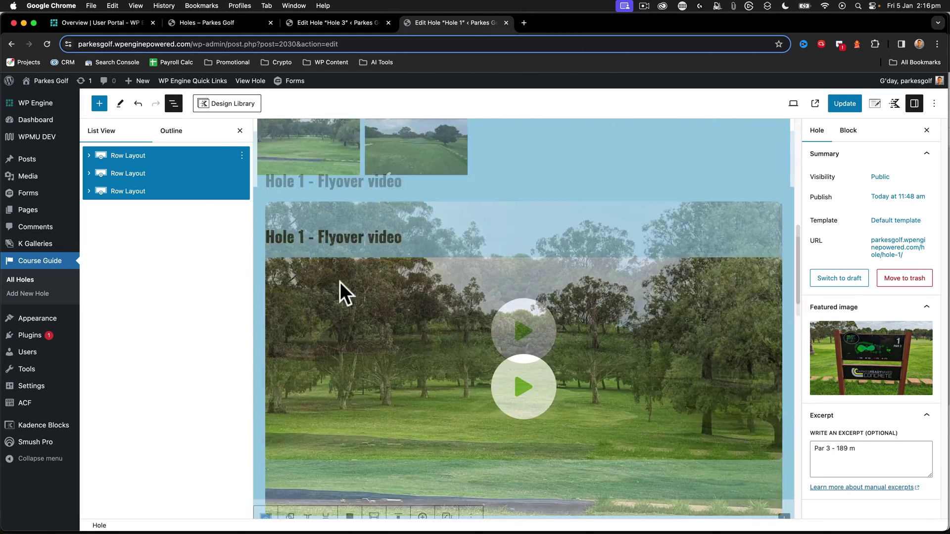
scroll(331, 219, "up", 10)
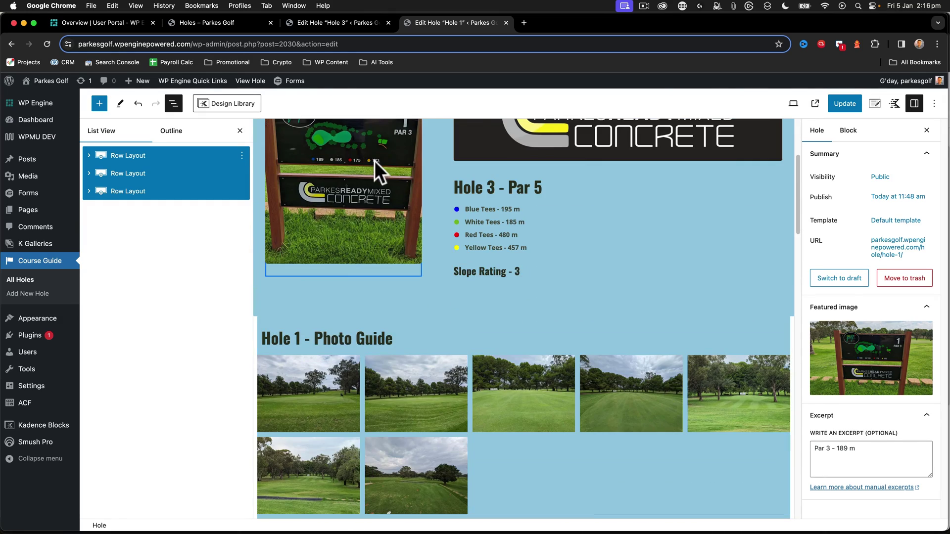
scroll(311, 425, "down", 10)
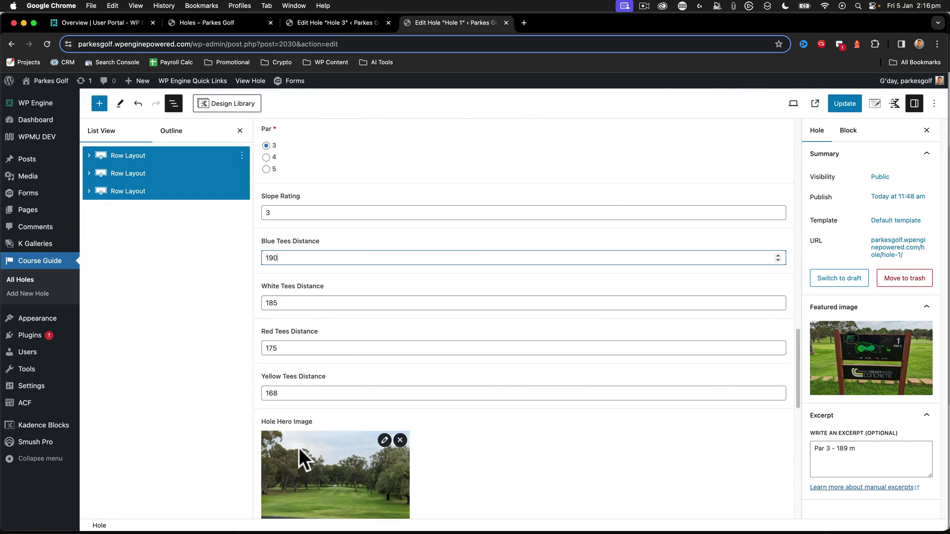
Set the Yellow Tees Distance custom field to 173 and save the Hole 1 post
left_click_drag(283, 380, 250, 374)
type("173")
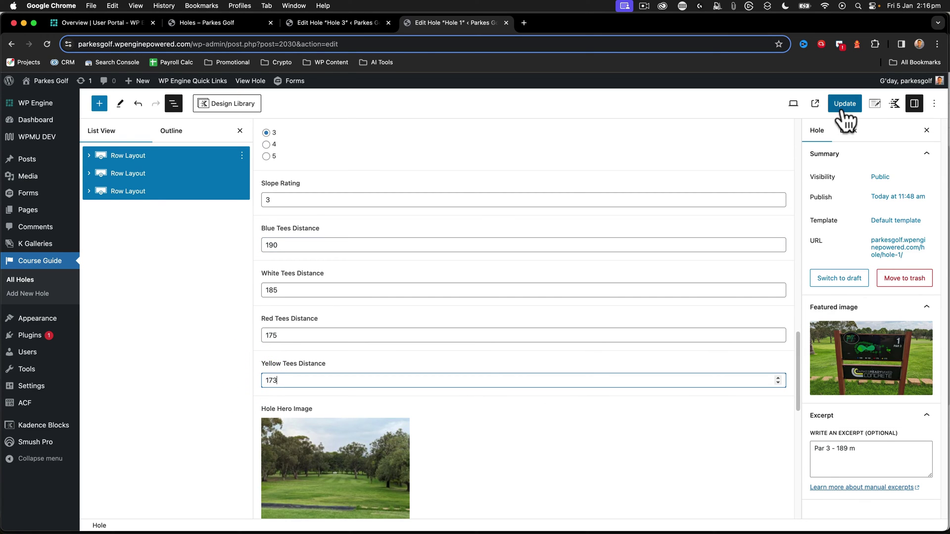
left_click(845, 104)
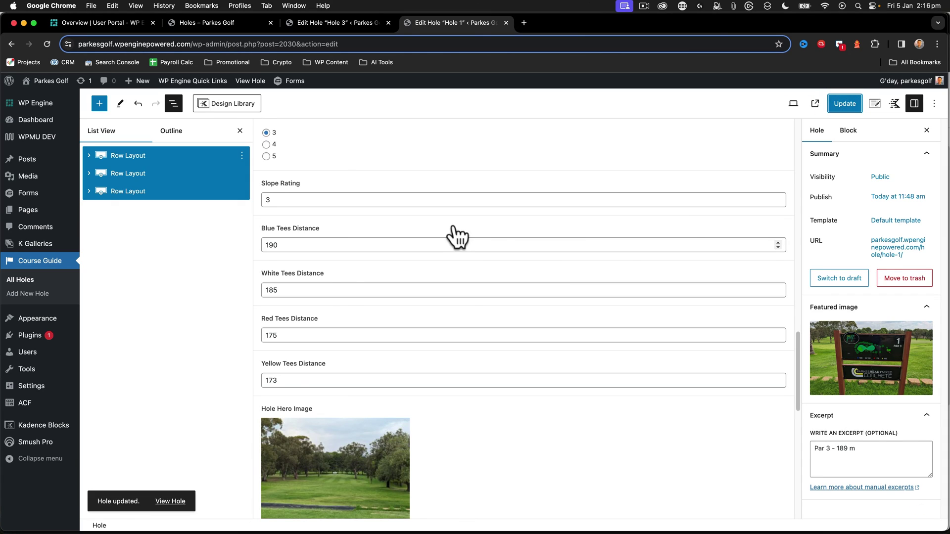
Review the block options available for the three selected rows, including pattern creation
scroll(454, 223, "up", 10)
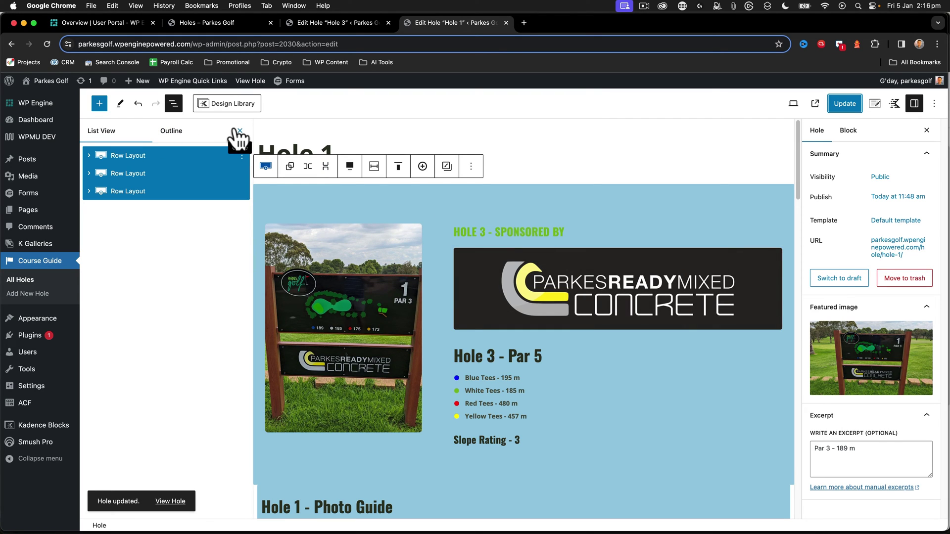
left_click(471, 167)
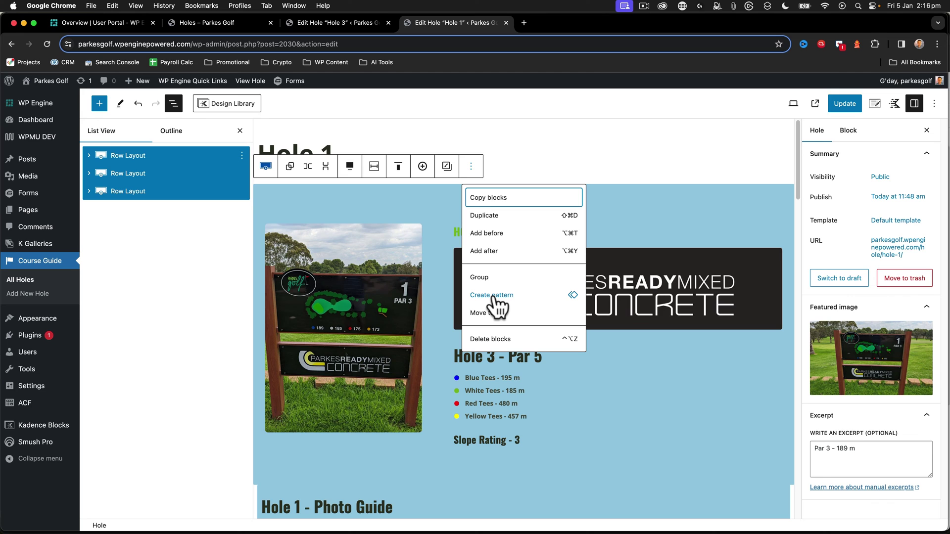
left_click(563, 153)
Inspect the Sponsored by heading's dynamic content and the sponsor image, and look over the Hole Details fields and photos
double_click(483, 231)
type("3 - SPONSORED BY")
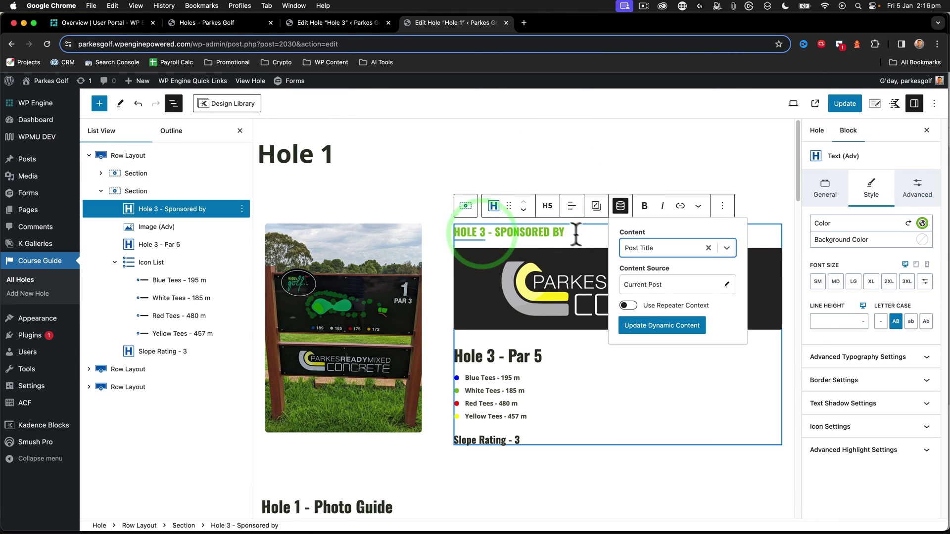
left_click(565, 233)
left_click(489, 357)
left_click(493, 289)
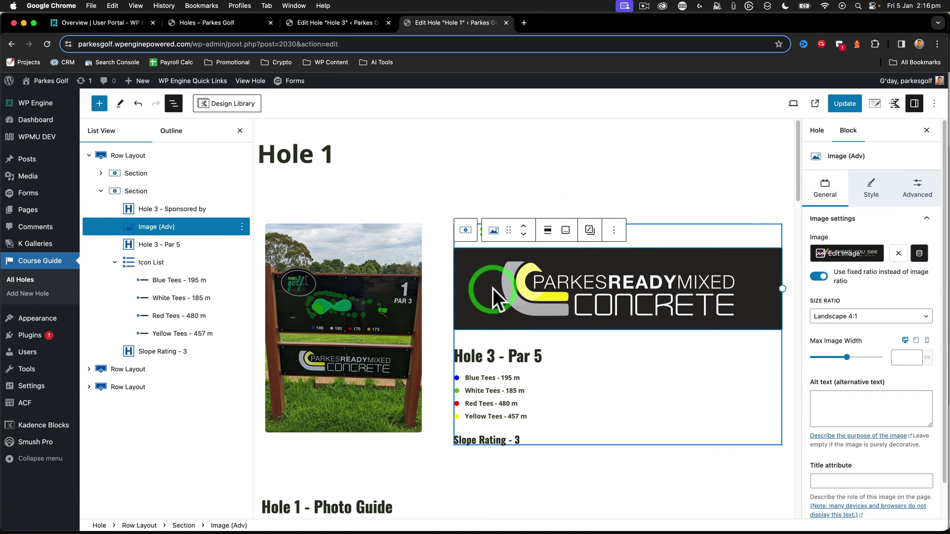
scroll(434, 379, "down", 10)
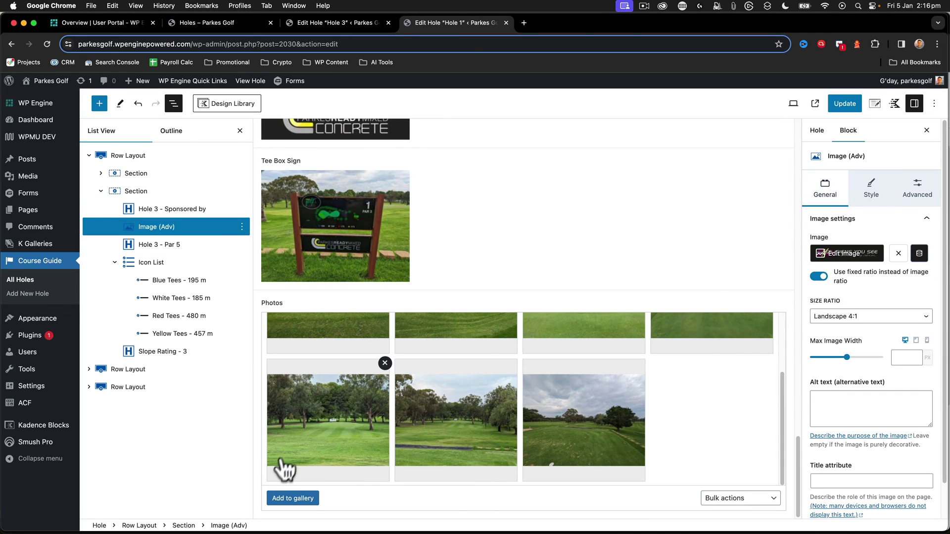
scroll(315, 236, "up", 6)
scroll(315, 236, "up", 8)
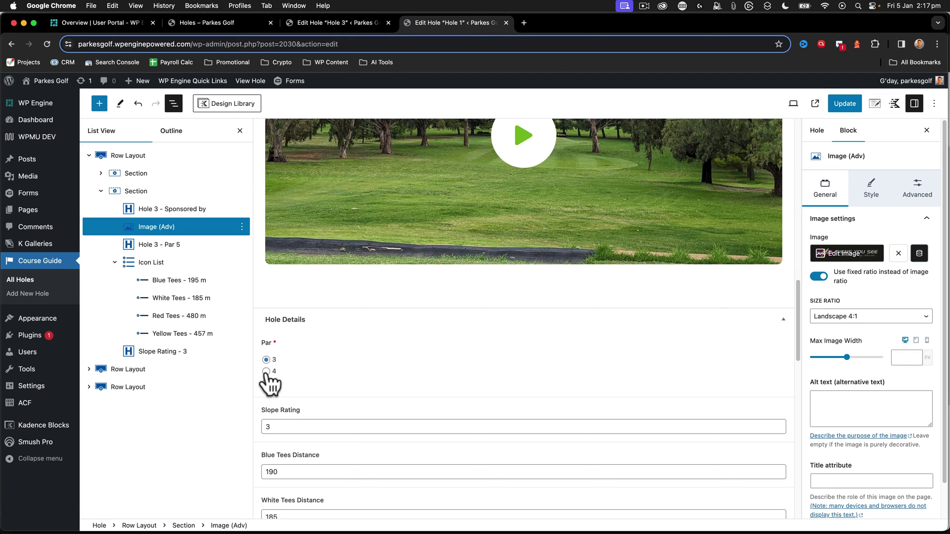
scroll(375, 331, "up", 10)
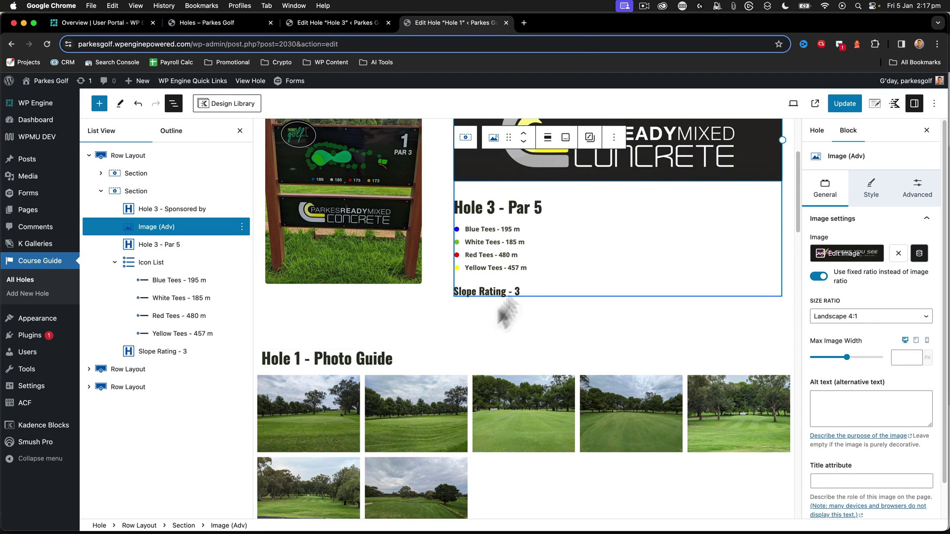
Refresh the Par custom field and the Post Title dynamic content in the "Hole 3 - Par 5" heading
left_click(541, 204)
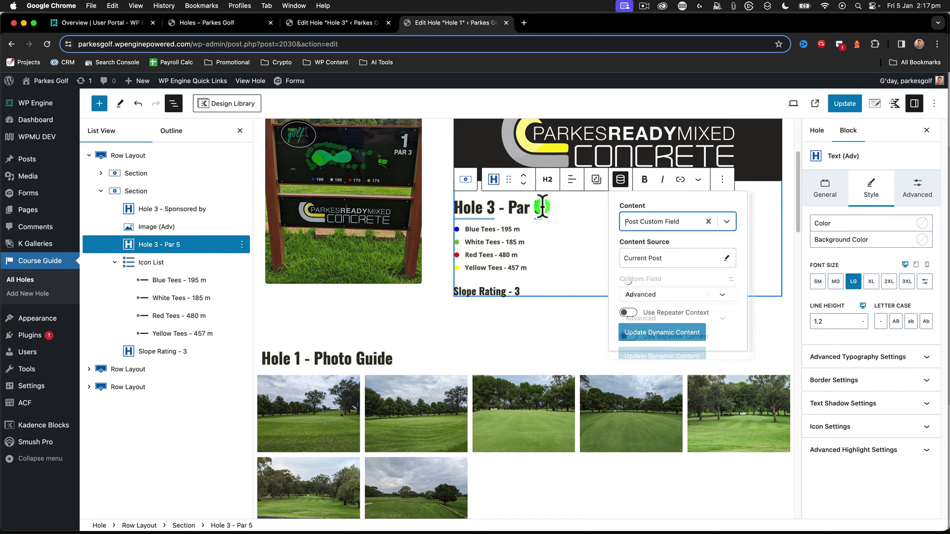
left_click(671, 356)
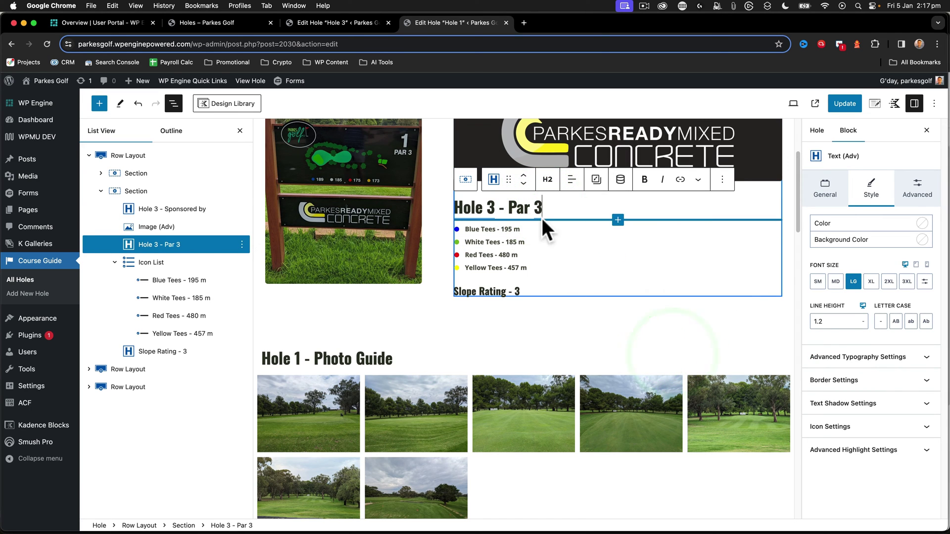
left_click(489, 207)
left_click(657, 301)
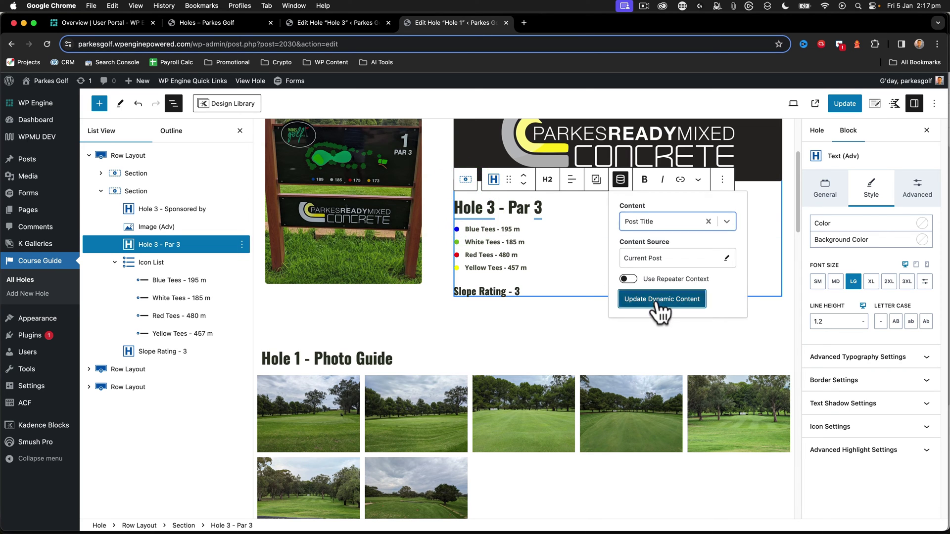
Delete the duplicate word "Hole" from the par heading so it reads "Hole 1 - Par 3"
left_click(490, 207)
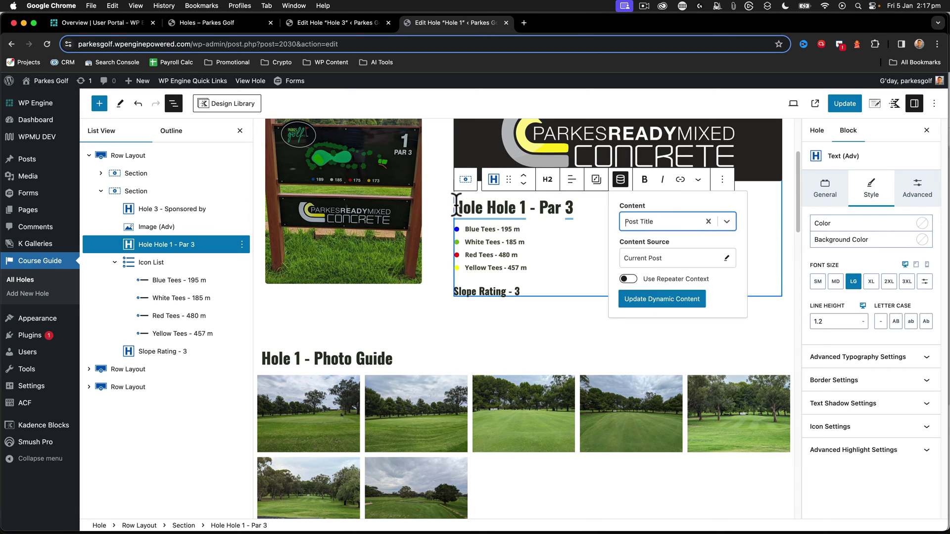
key("BackSpace")
key("BackSpace")
key("BackSpace")
key("BackSpace")
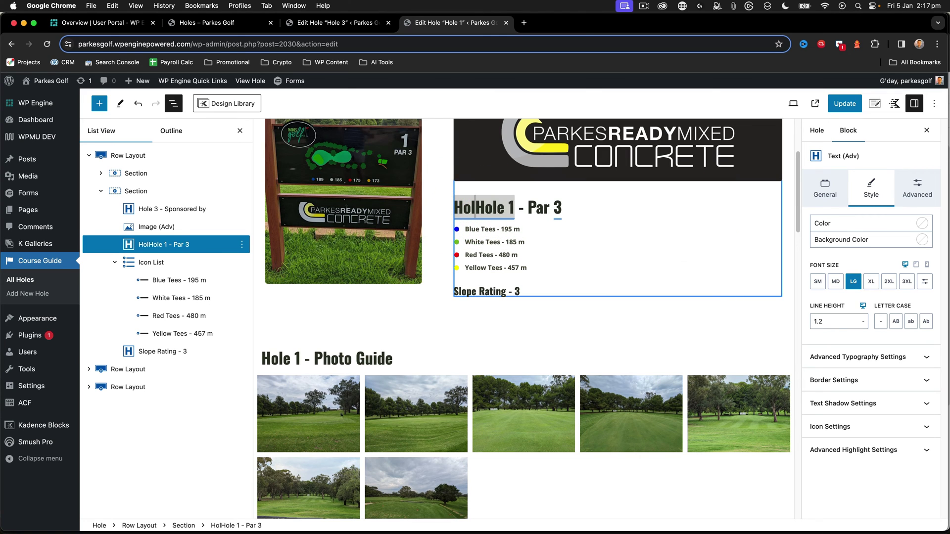
key("BackSpace")
left_click(487, 206)
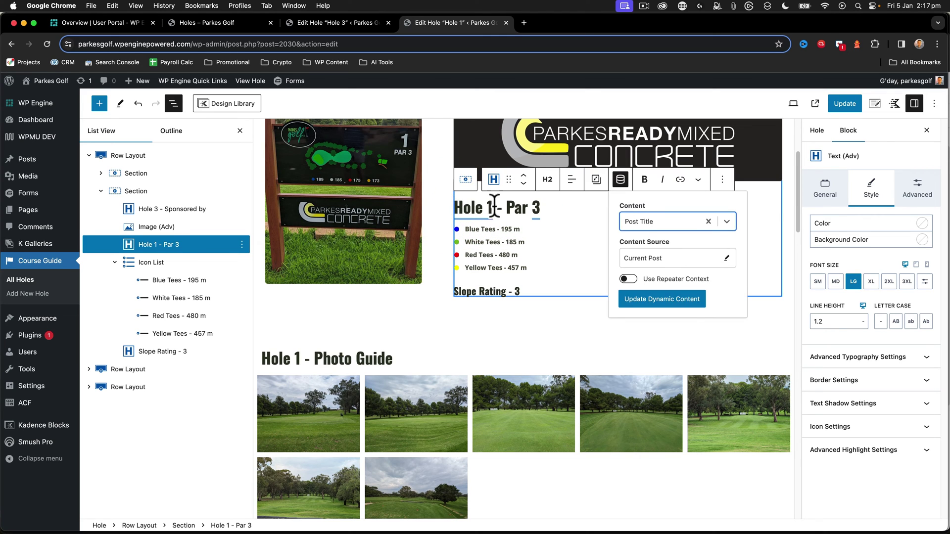
left_click(493, 207)
Refresh the Post Title dynamic content in the Sponsored by heading
scroll(489, 270, "up", 3)
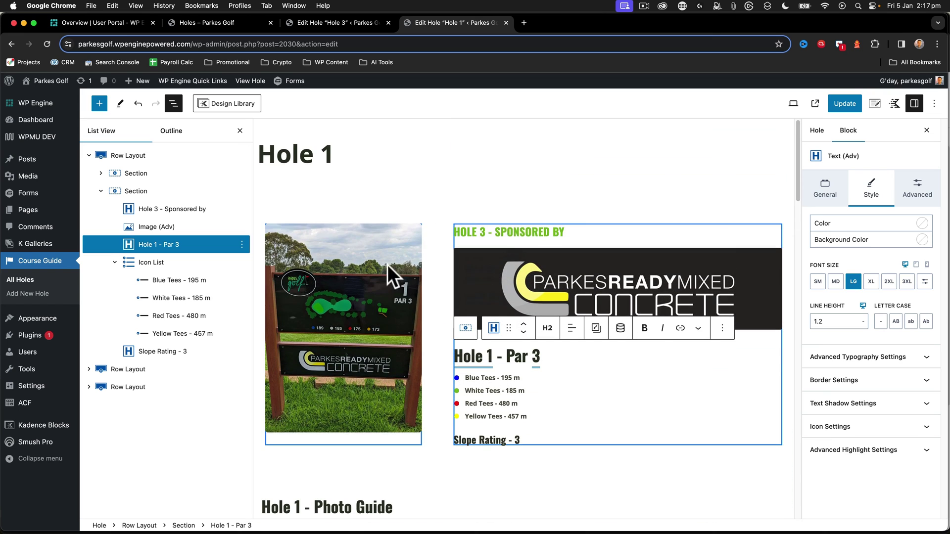
left_click(479, 233)
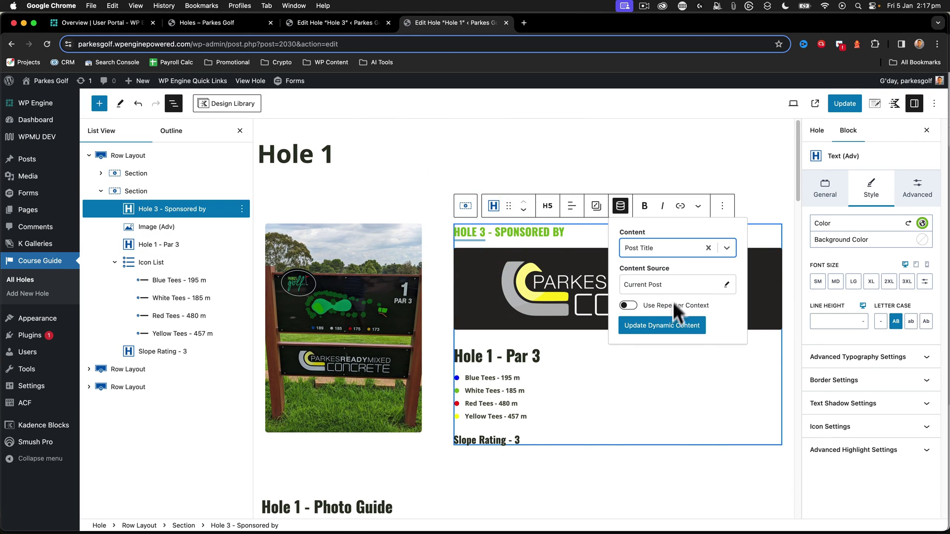
left_click(661, 326)
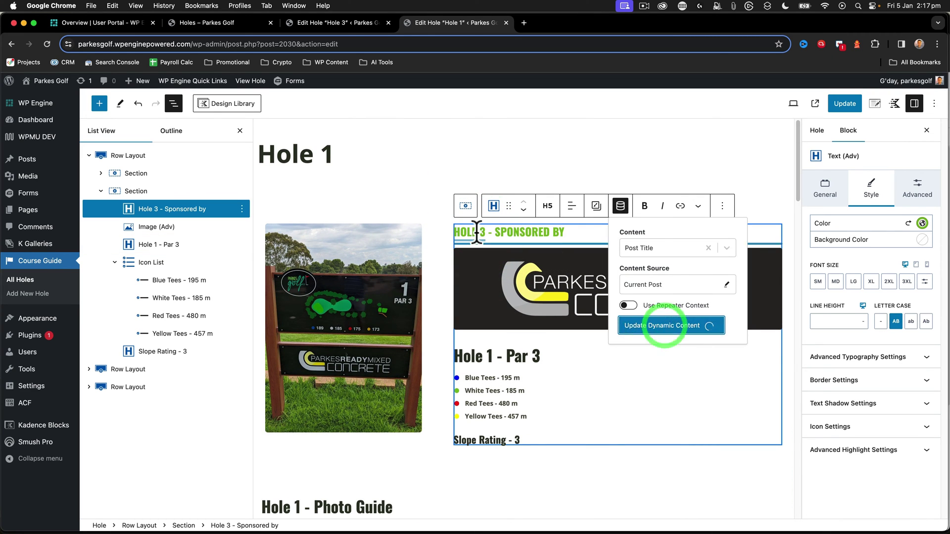
Save the Hole 1 post and open the live site's Course page from the published hole page
left_click(845, 105)
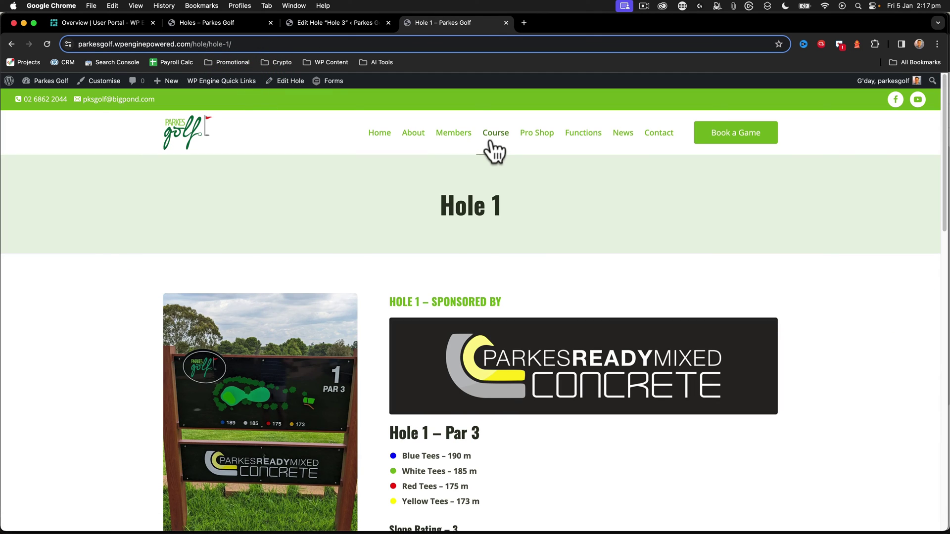
left_click(493, 131)
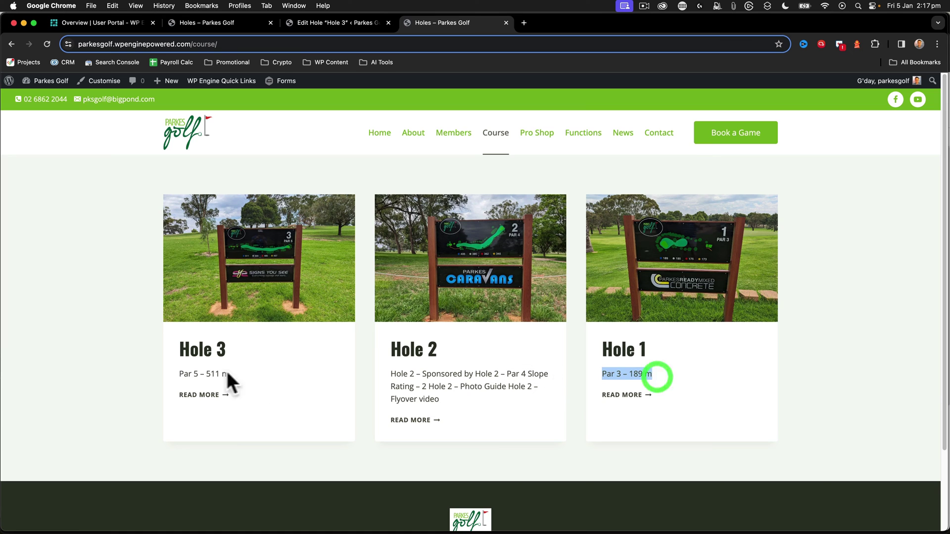
Set the Hole 2 post's excerpt to "Par 4 - 405 m", update the post, and return to the live Course page
left_click_drag(179, 373, 233, 378)
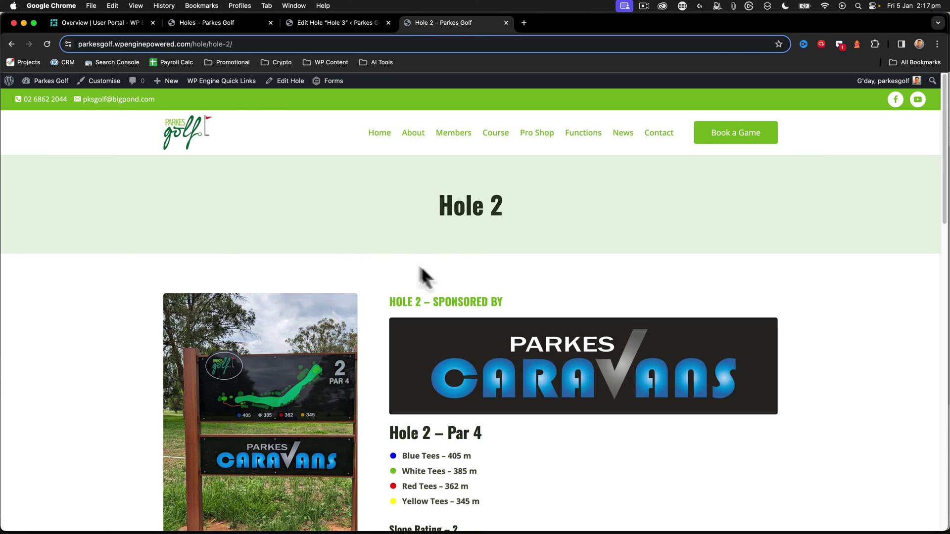
left_click(287, 82)
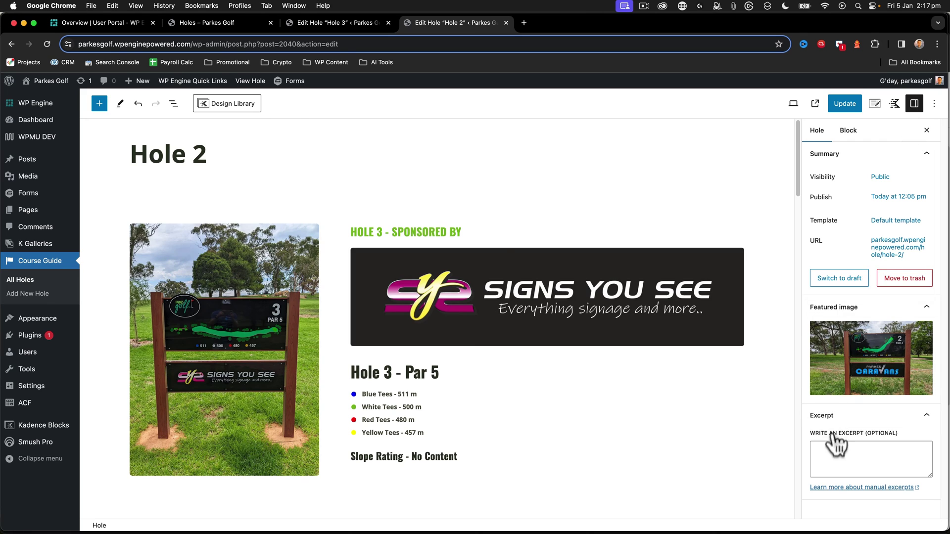
left_click(825, 450)
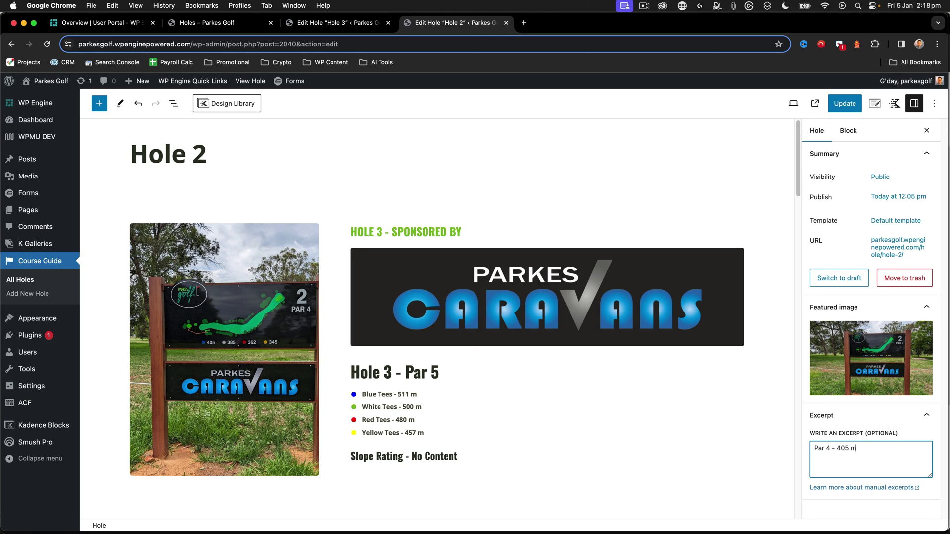
left_click(846, 110)
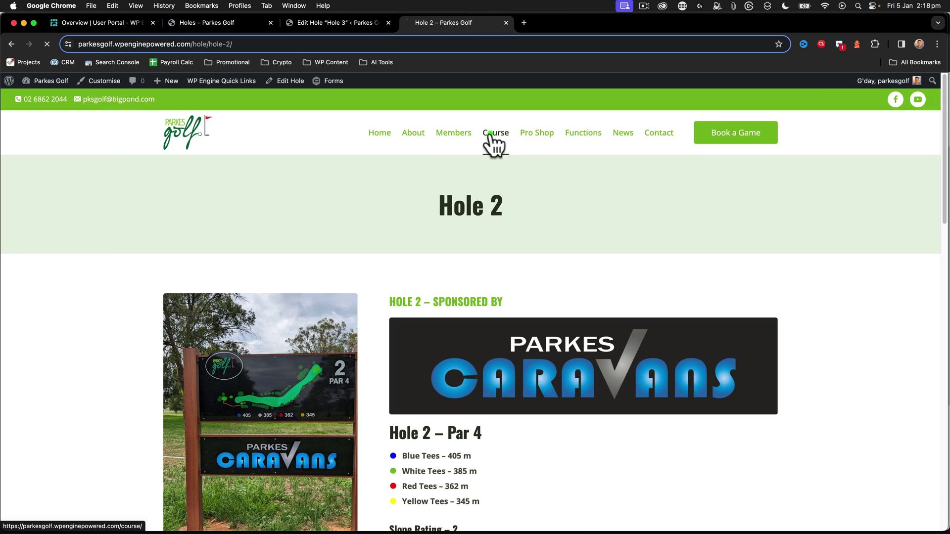
left_click(494, 134)
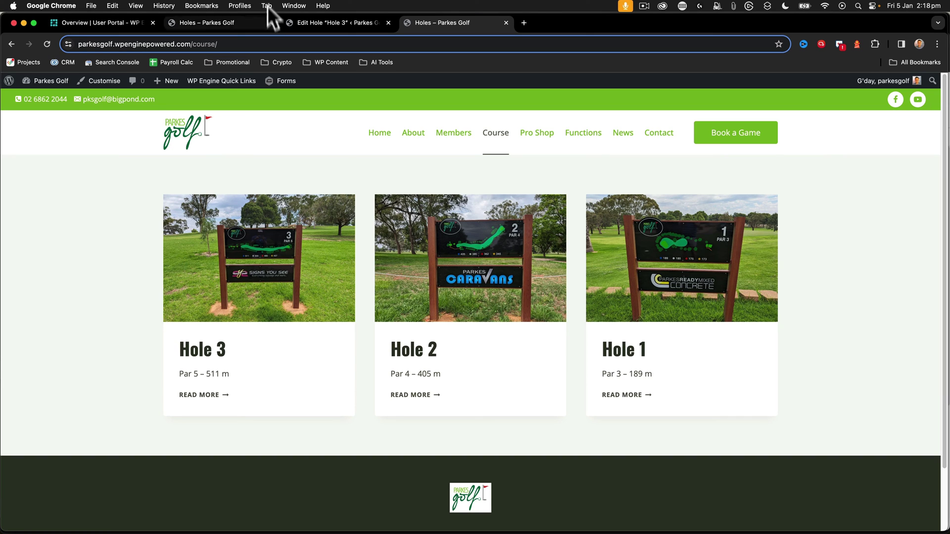
Open the Hole Details field group in the ACF section of the site's admin dashboard
left_click(222, 23)
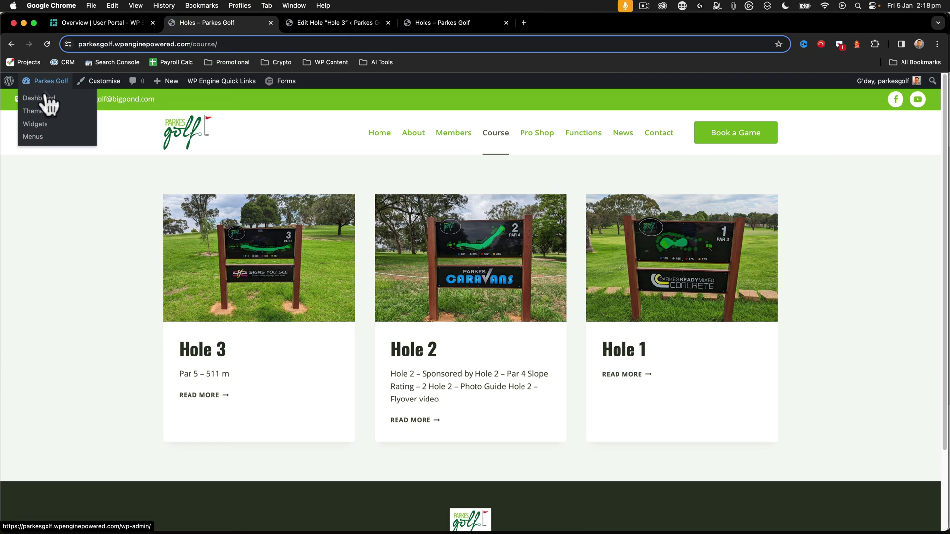
left_click(45, 97)
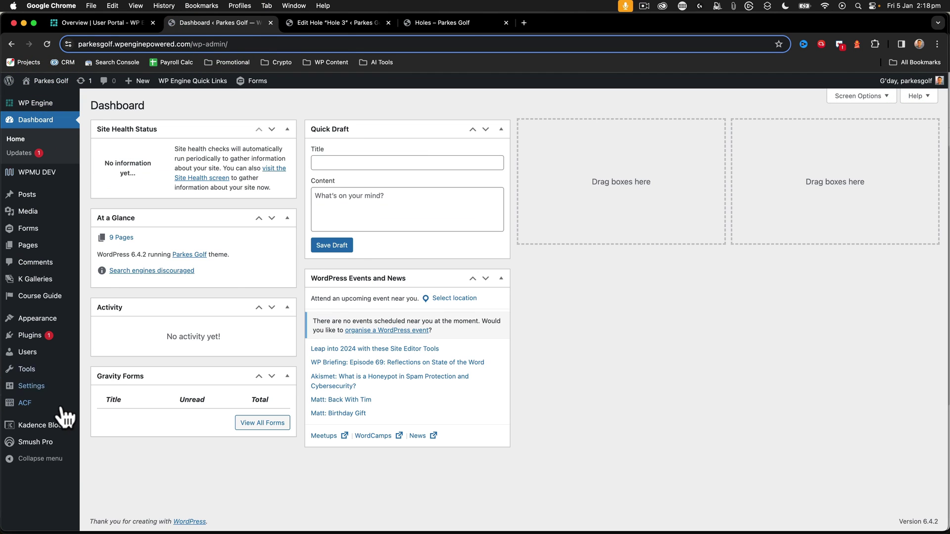
mouse_move(27, 409)
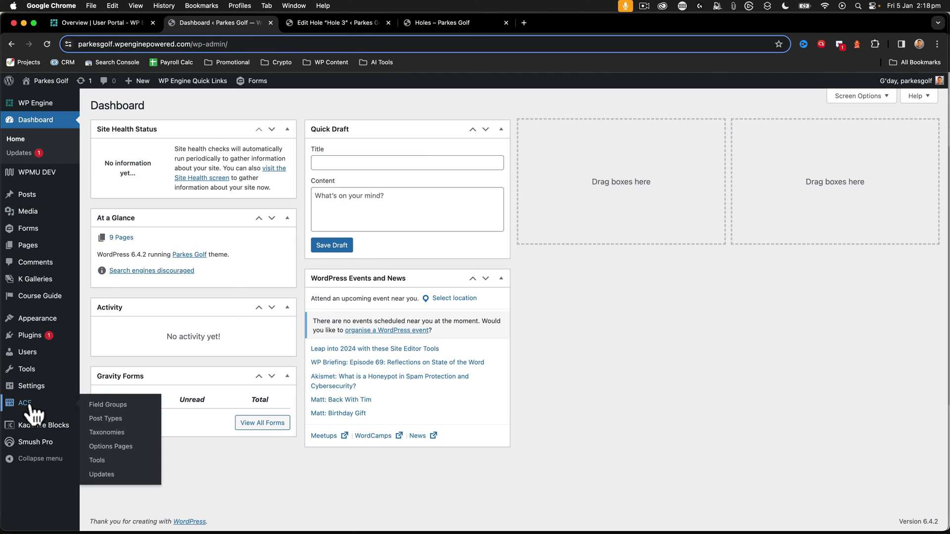
left_click(110, 409)
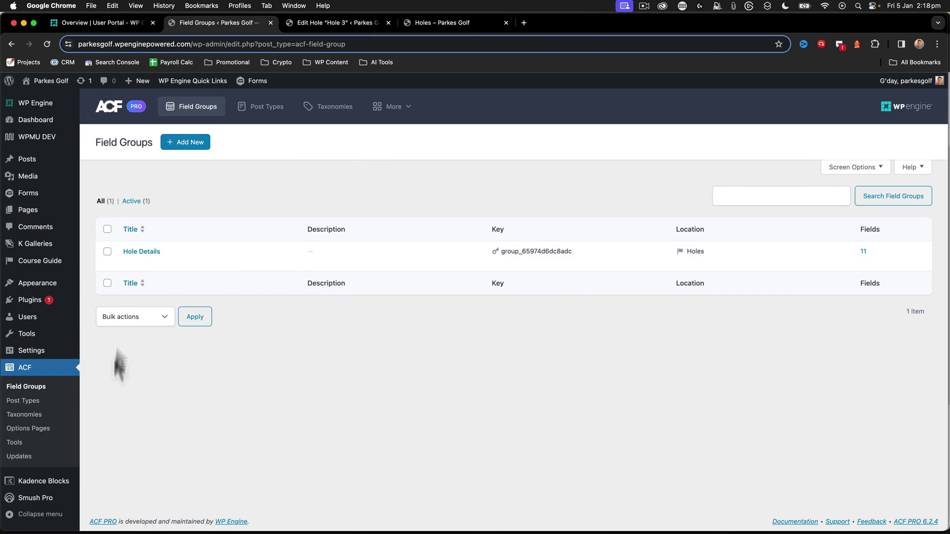
left_click(130, 252)
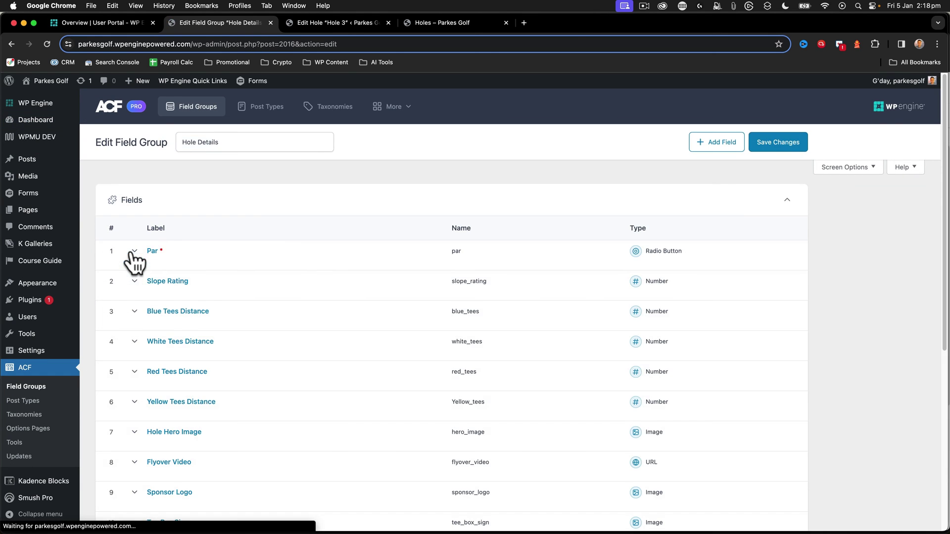
Expand the Par field and review the available field types, keeping Radio Button selected
left_click(152, 261)
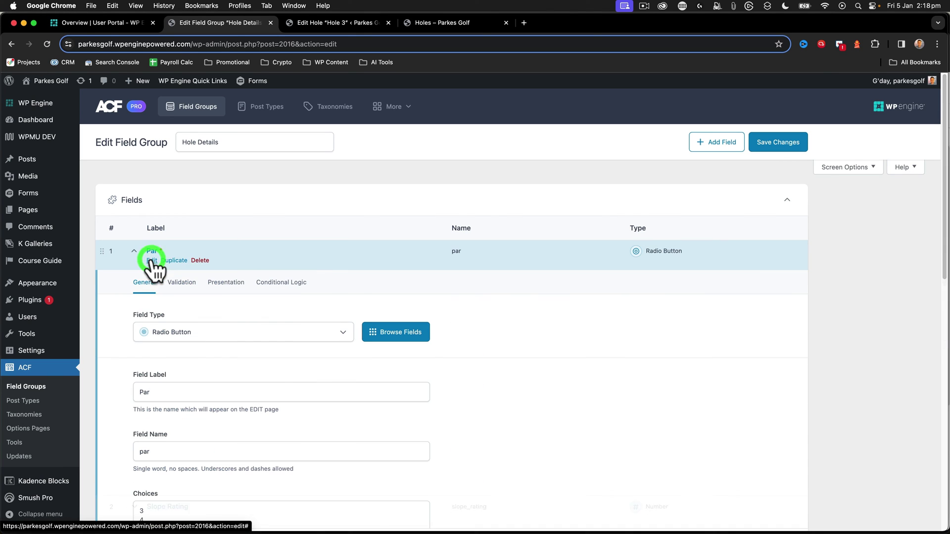
left_click(189, 332)
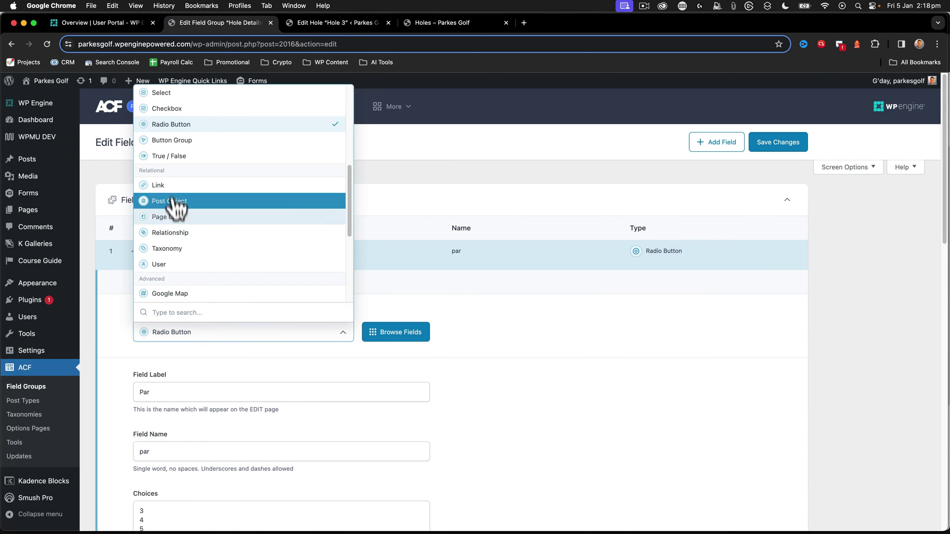
scroll(176, 139, "up", 5)
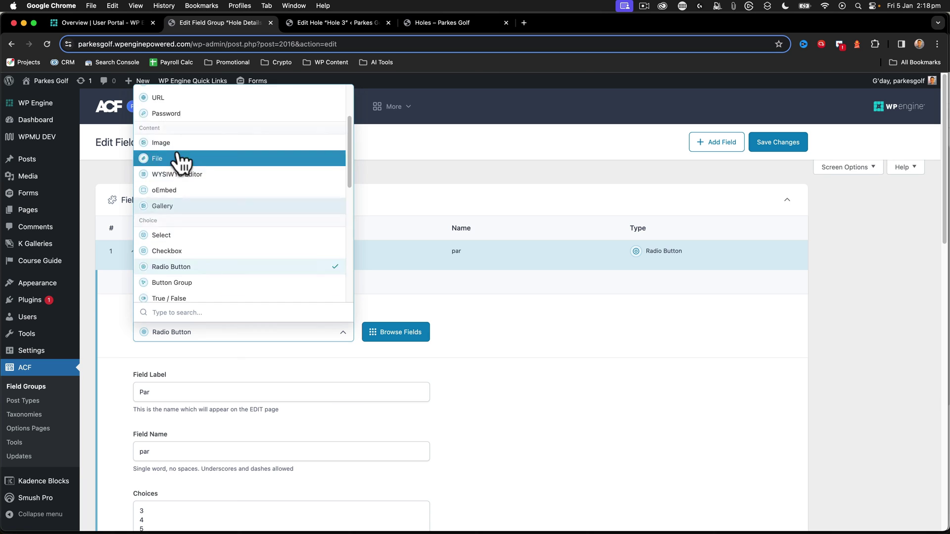
scroll(182, 163, "up", 1)
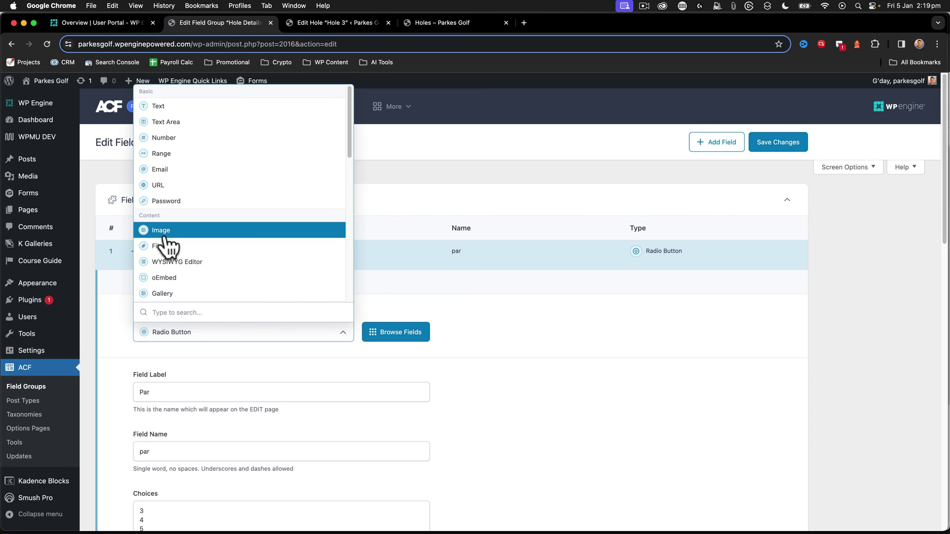
left_click(117, 319)
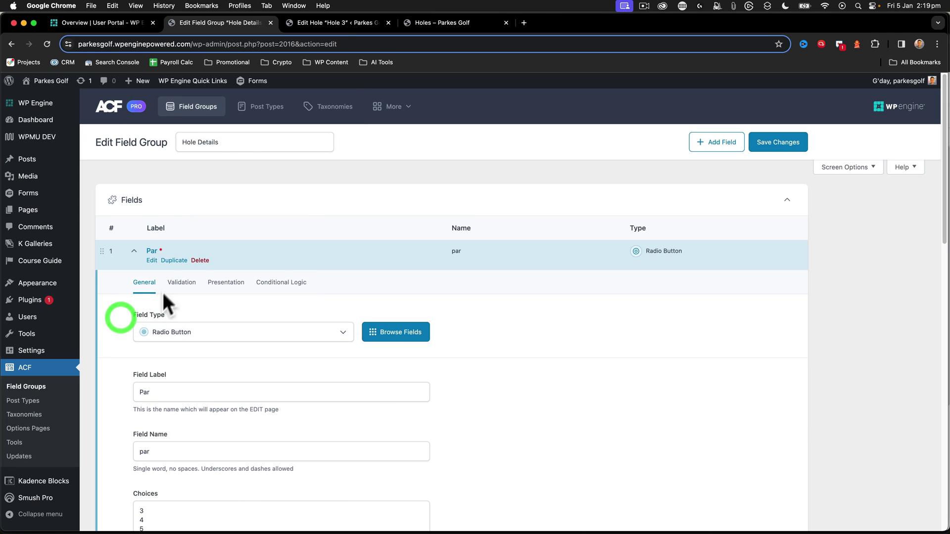
Check the Flyover Video field's type and general settings in the field group, then collapse the field
scroll(159, 280, "down", 10)
scroll(159, 280, "down", 2)
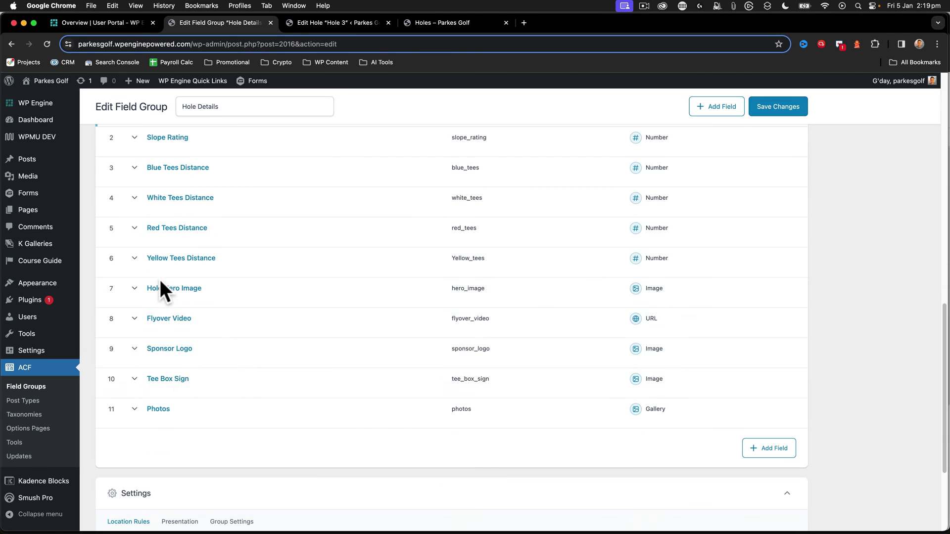
mouse_move(166, 322)
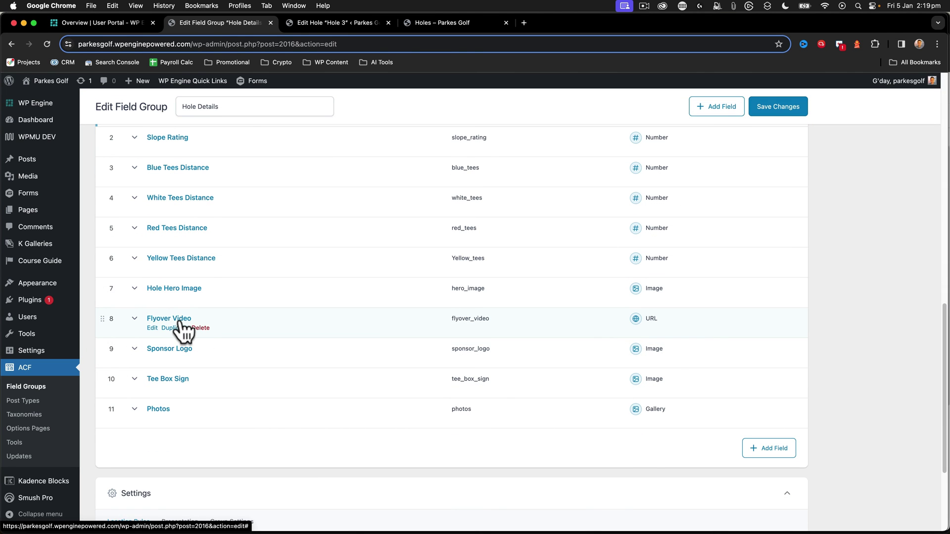
left_click_drag(660, 318, 647, 318)
left_click(647, 318)
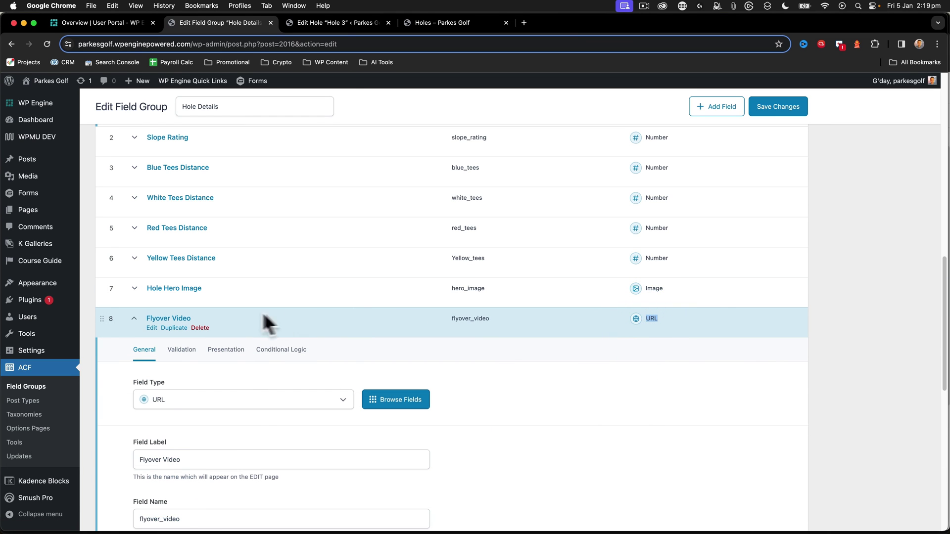
left_click(134, 318)
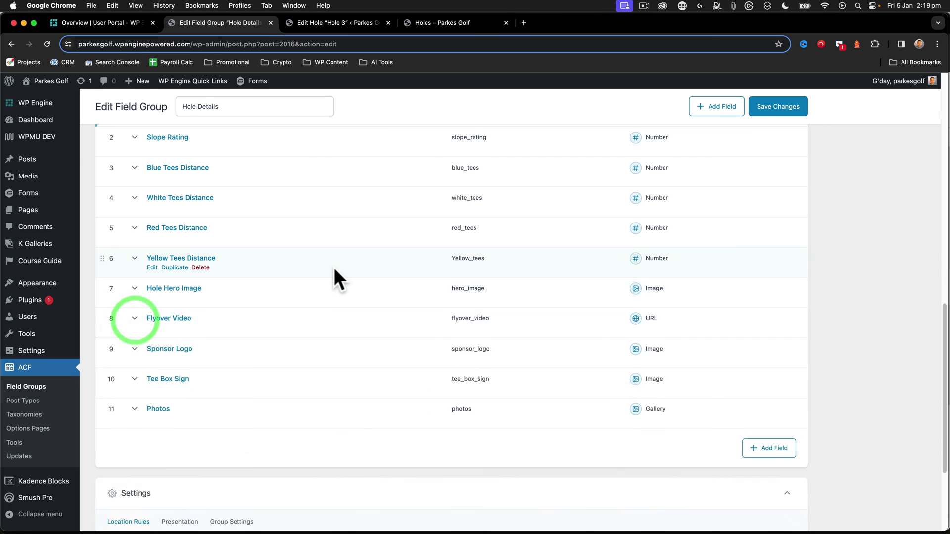
Collapse the Par field and expand the Blue Tees Distance field to examine its general settings
scroll(590, 184, "up", 10)
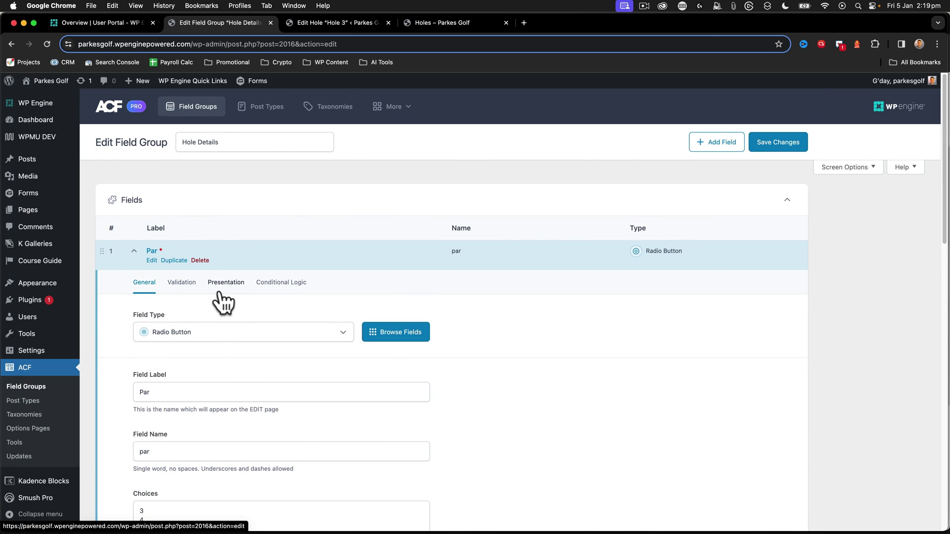
left_click(133, 251)
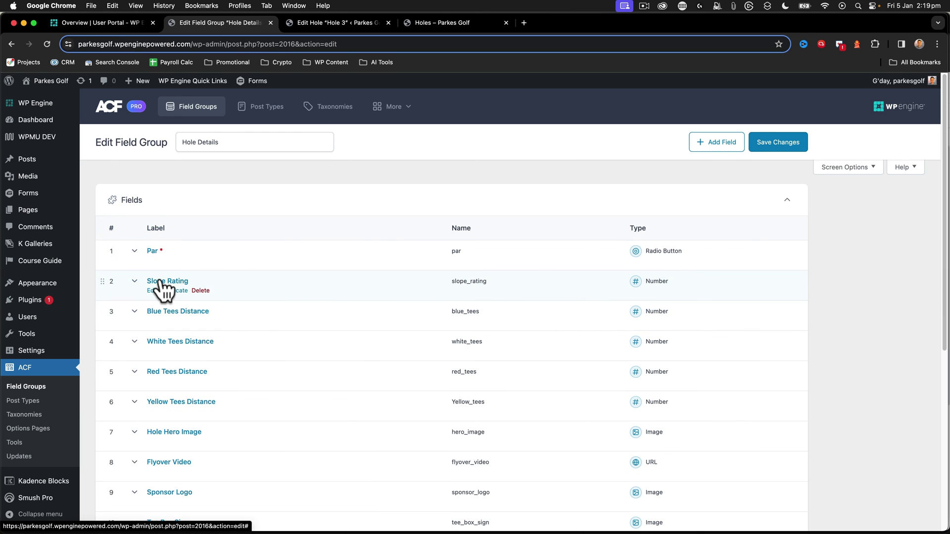
left_click(134, 311)
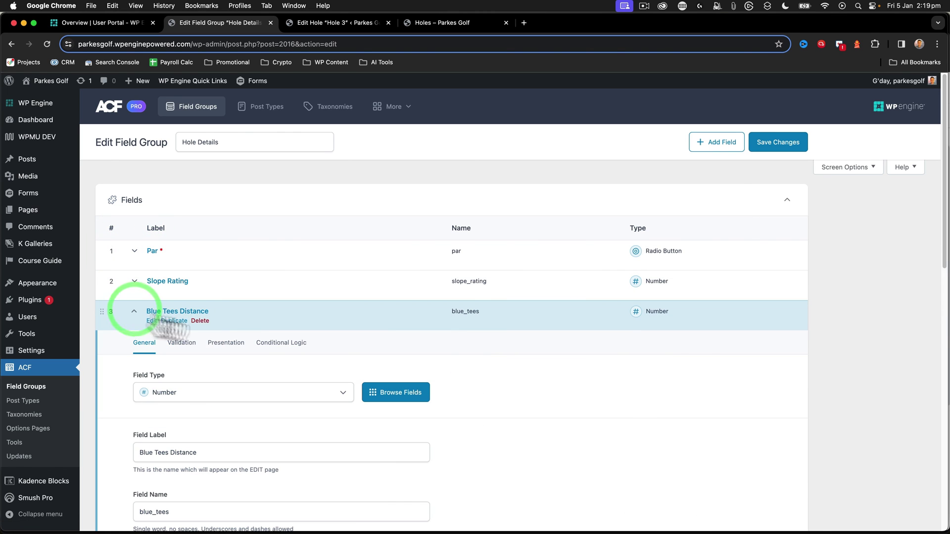
scroll(183, 325, "down", 1)
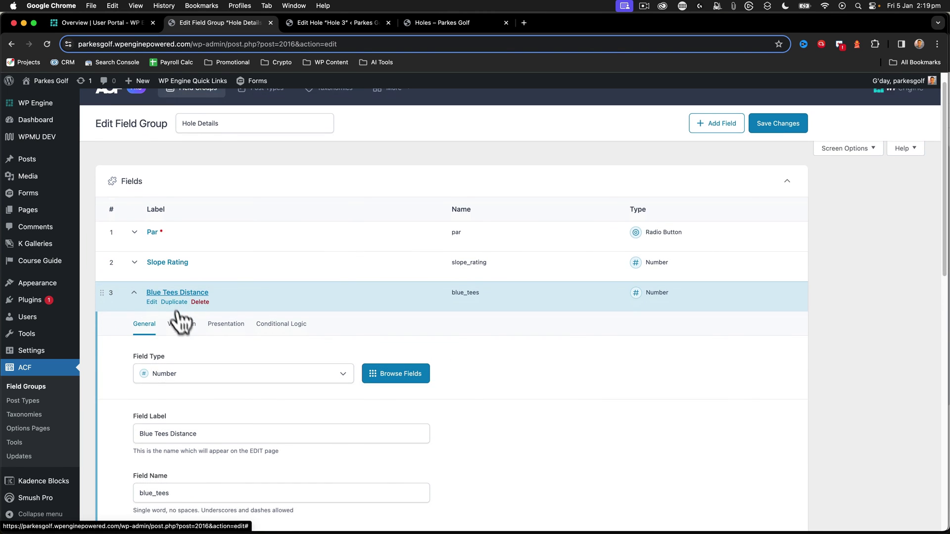
left_click(173, 304)
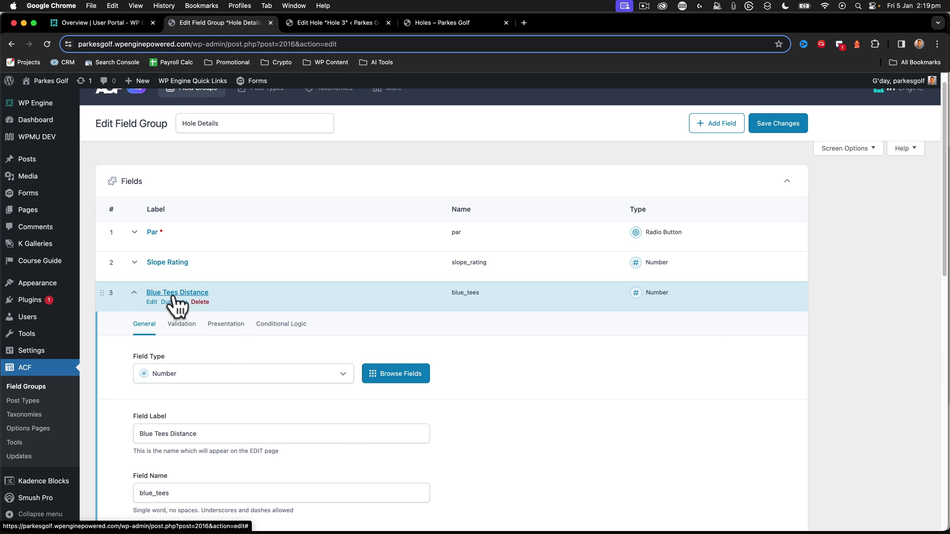